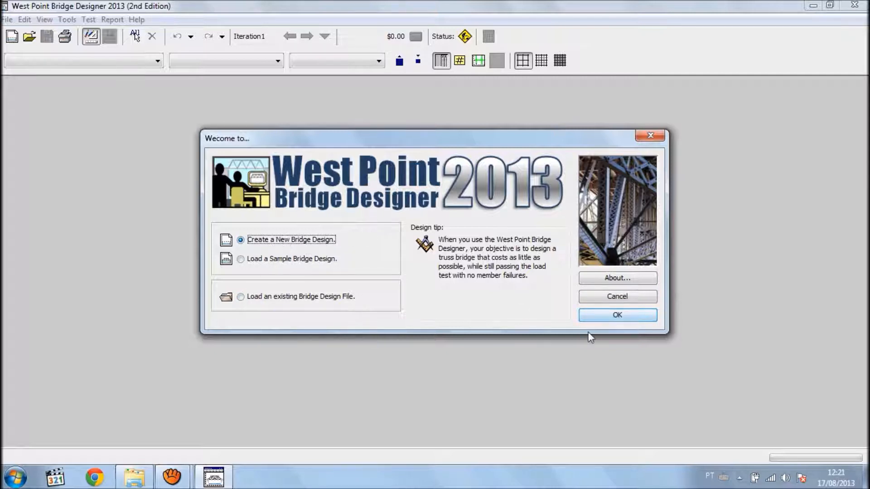
Start a new bridge design in the setup wizard without taking part in a local contest.
click(606, 316)
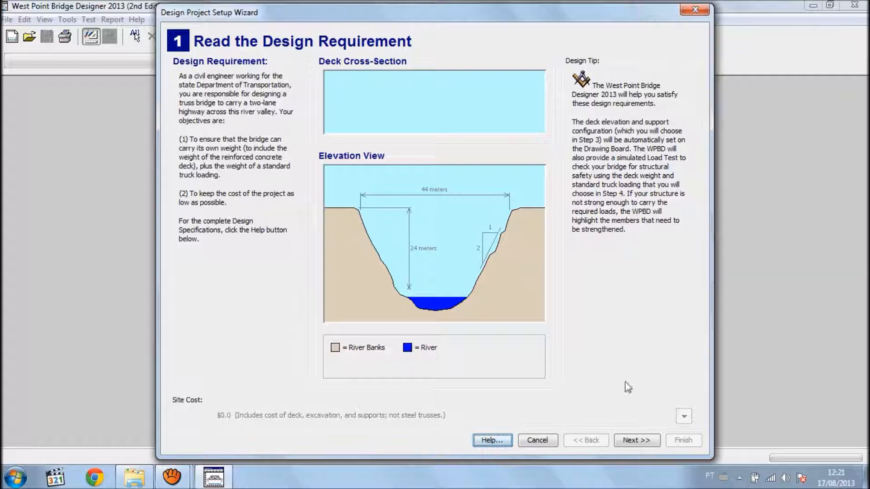
click(636, 442)
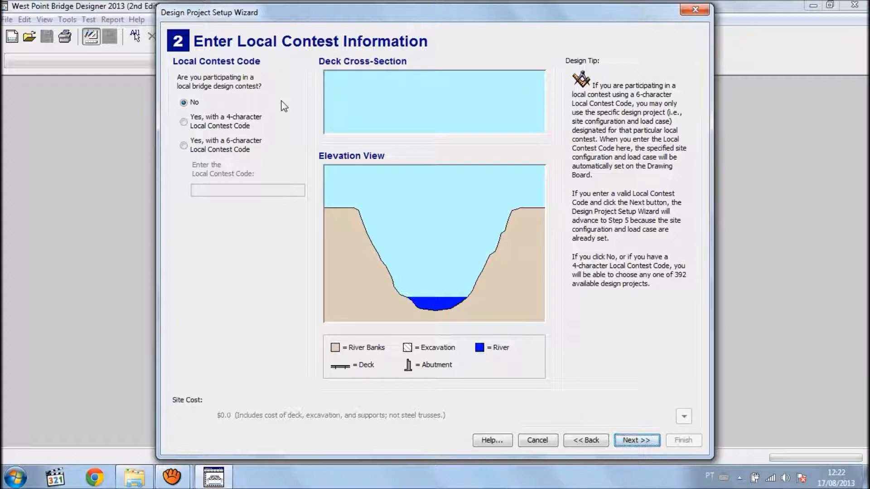
click(627, 442)
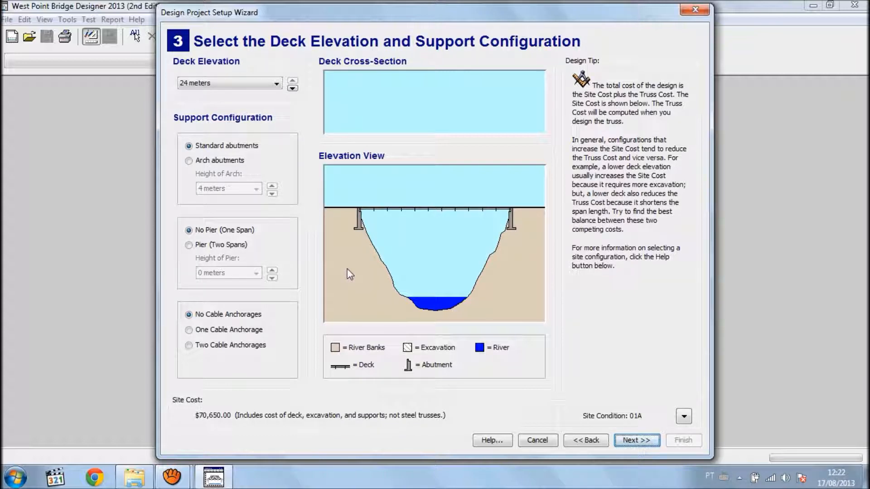
Set the deck elevation to 4 meters, keeping standard abutments, no pier and no cable anchorages.
click(248, 82)
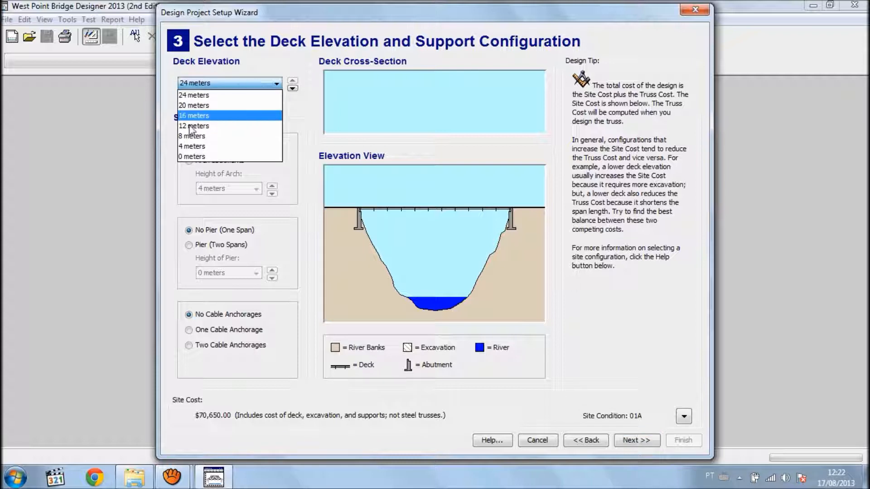
click(194, 146)
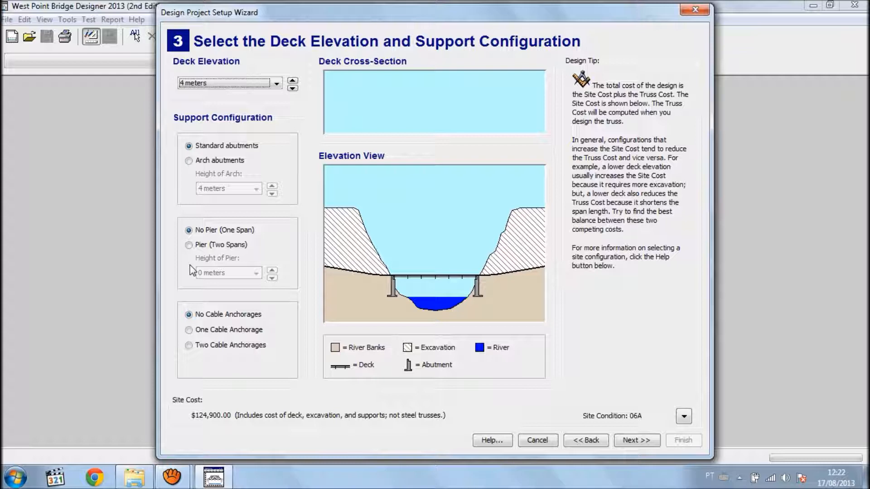
click(634, 441)
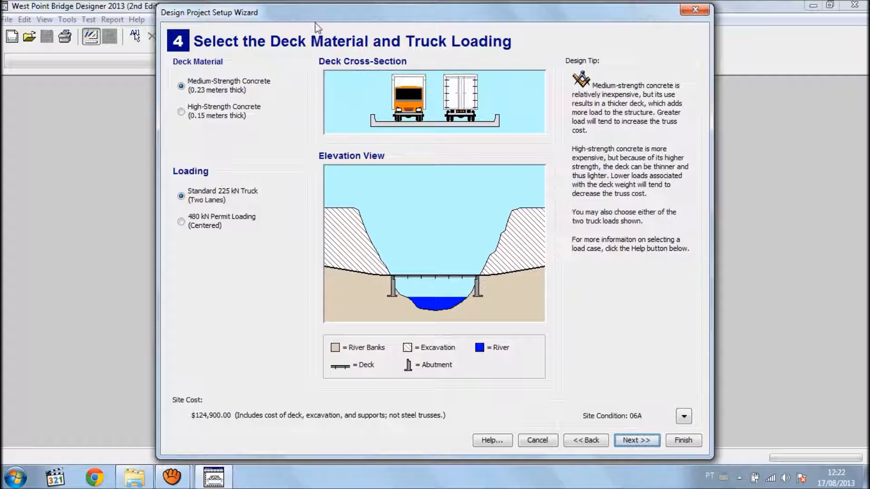
Choose High-Strength Concrete as the deck material and 480 kN Permit Loading (Centered) as the truck load.
click(182, 113)
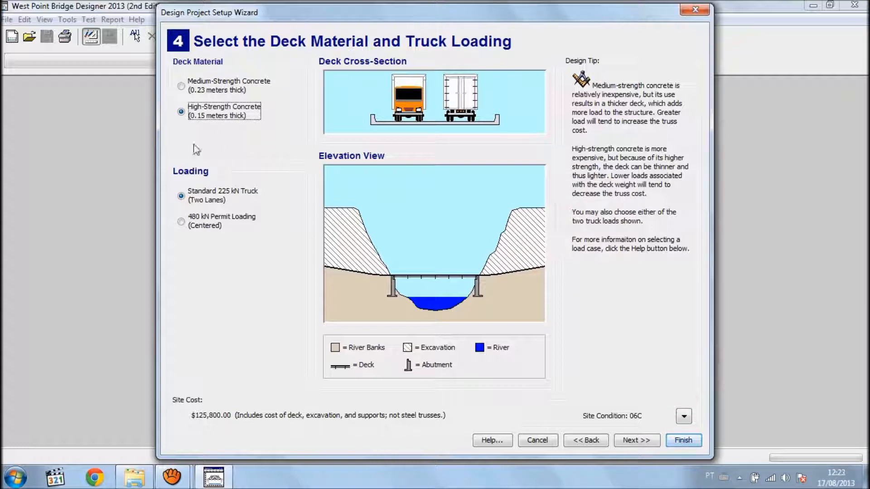
click(182, 222)
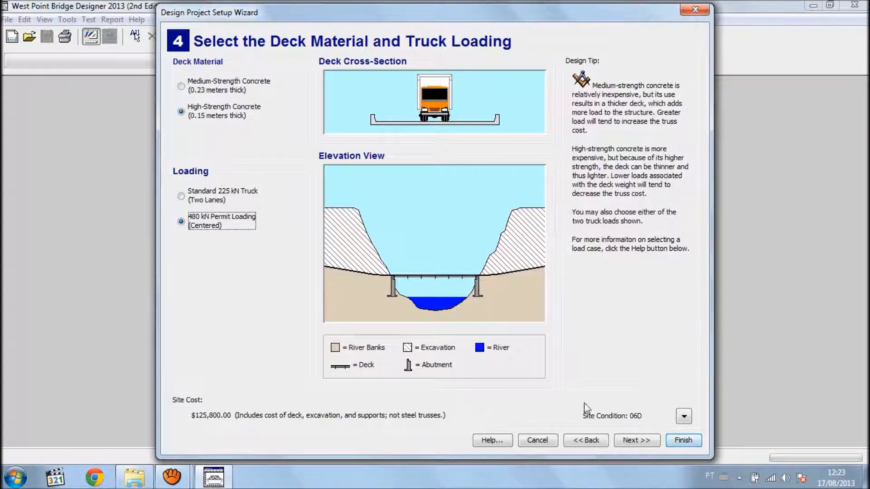
click(634, 440)
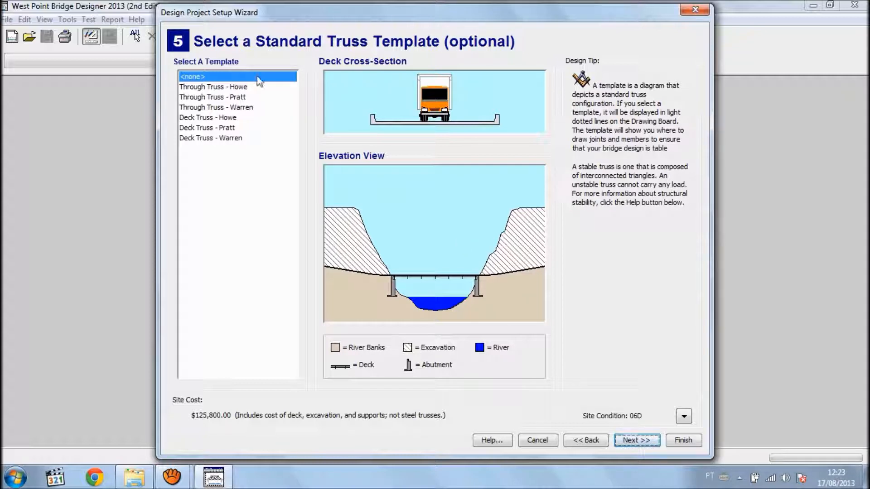
Preview the standard truss templates and choose Through Truss - Pratt for the bridge.
click(239, 88)
click(237, 97)
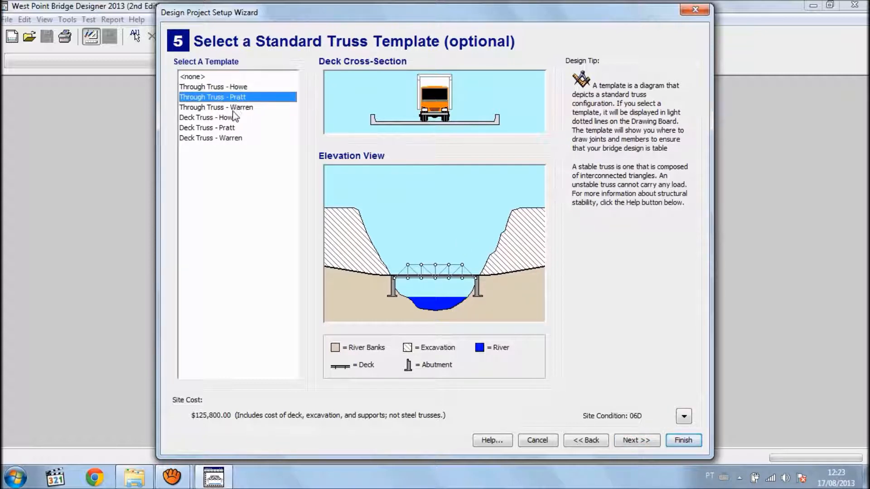
click(235, 107)
click(232, 118)
click(230, 128)
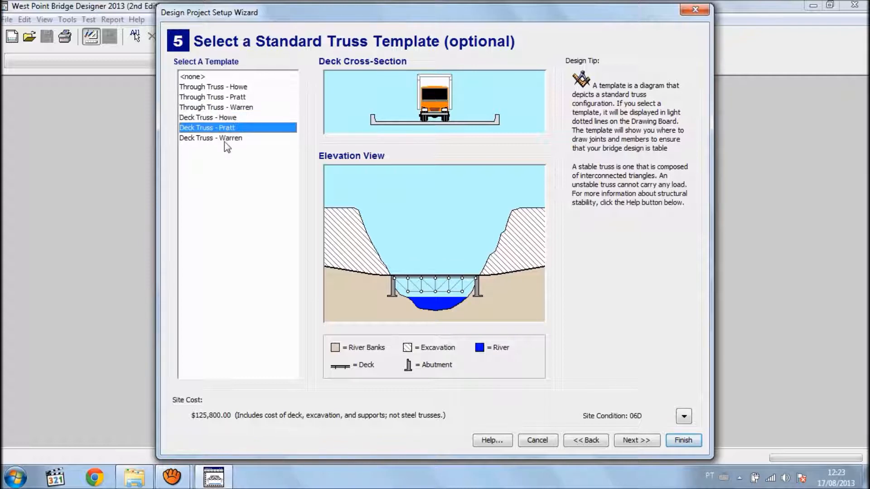
click(230, 139)
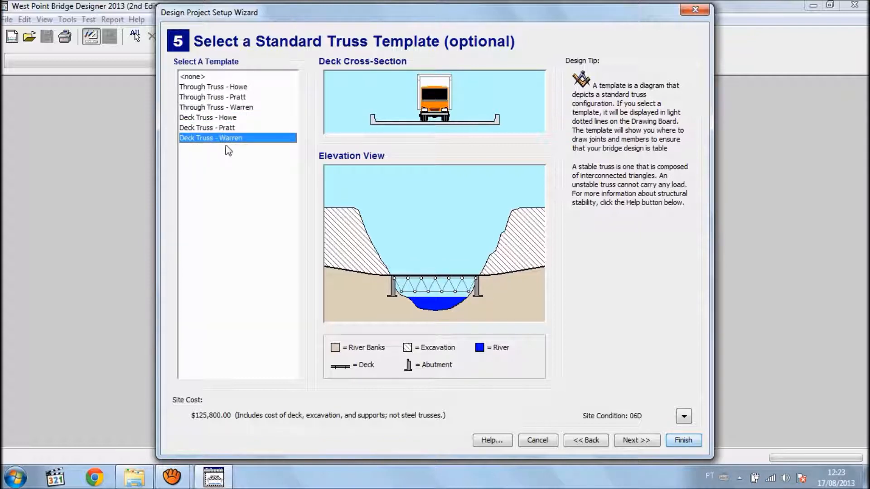
click(218, 99)
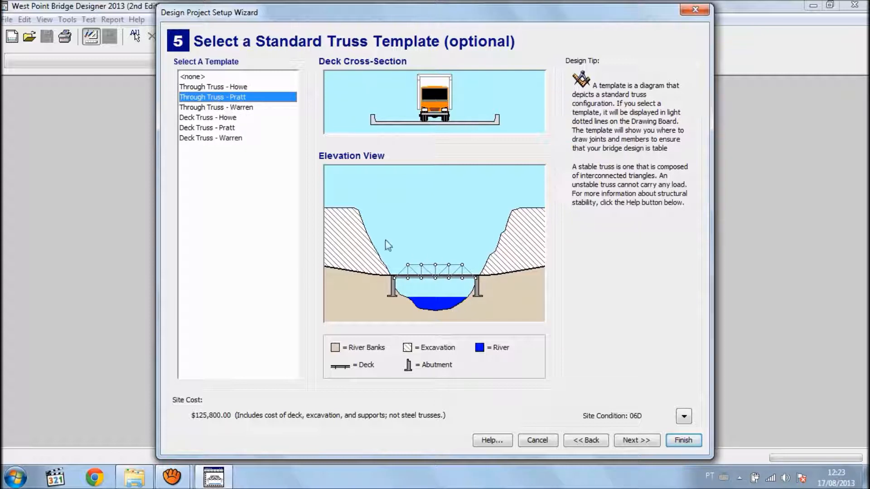
click(629, 442)
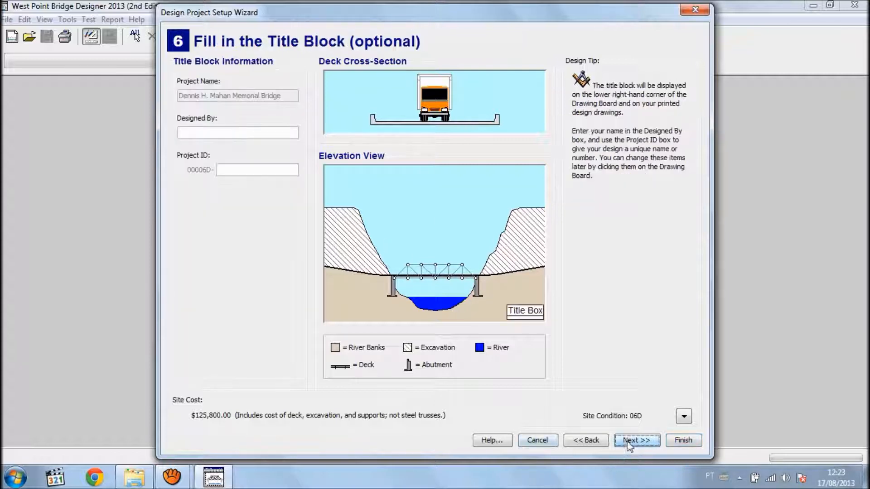
Enter "Projeto A" as the designer in the title block and finish the setup wizard.
click(203, 133)
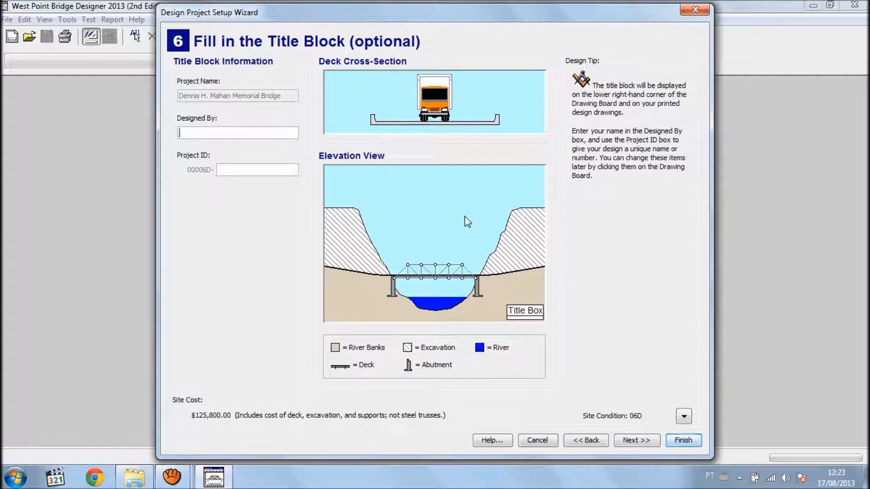
text(Projeto A)
click(627, 441)
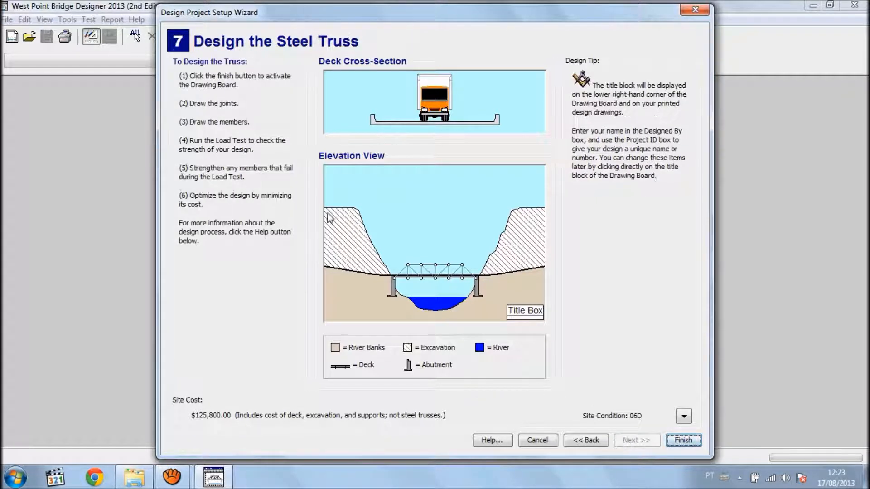
click(680, 441)
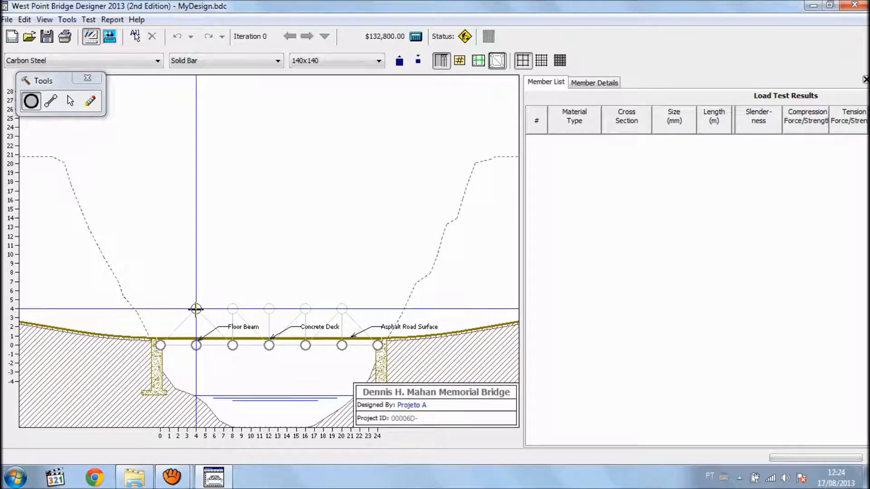
Place the five upper truss joints on the template circles at height 4, from x = 4 to x = 20 in 4 m intervals.
click(195, 309)
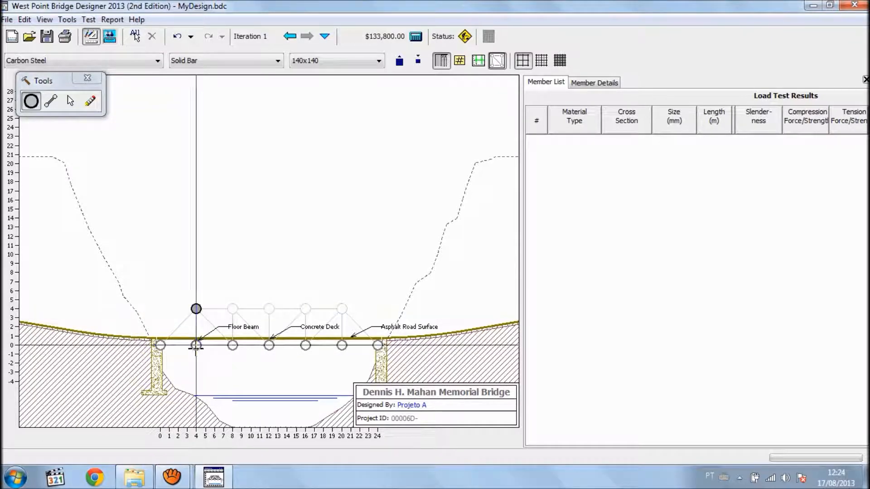
click(233, 308)
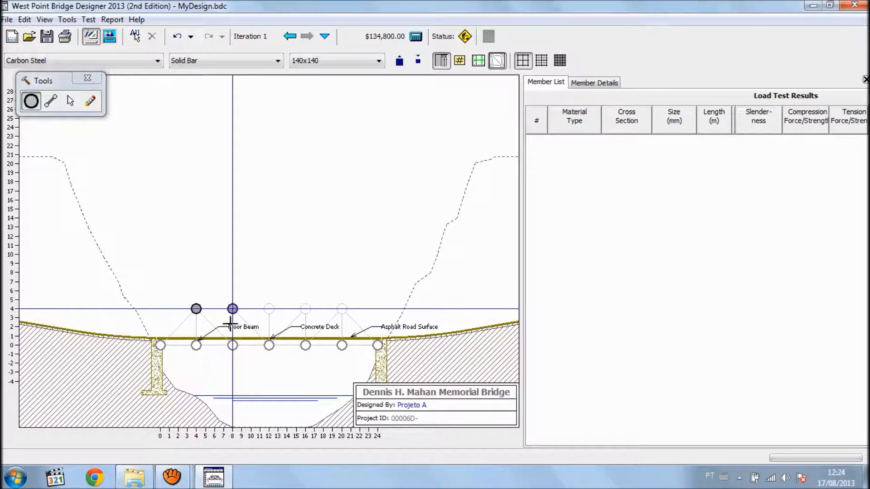
click(269, 308)
click(305, 309)
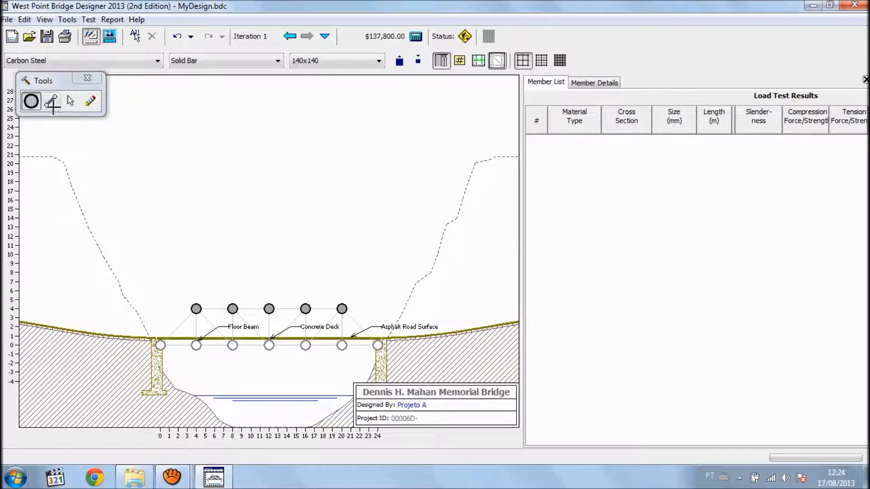
click(359, 208)
key(ctrl+z)
Set the member properties to Carbon Steel, Solid Bar and size 120x120.
click(134, 63)
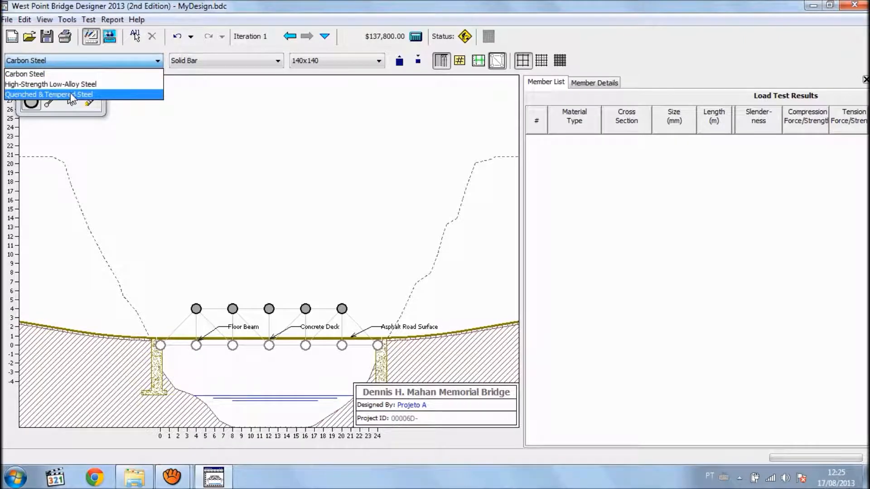
click(39, 75)
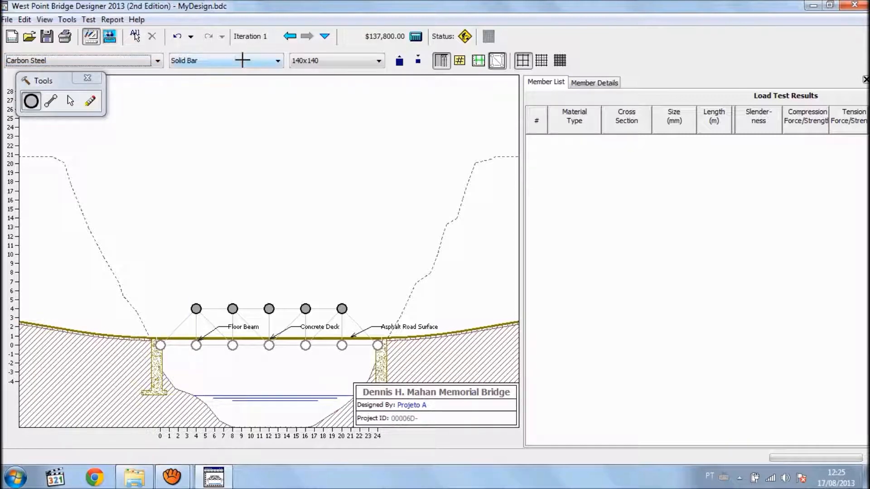
click(240, 63)
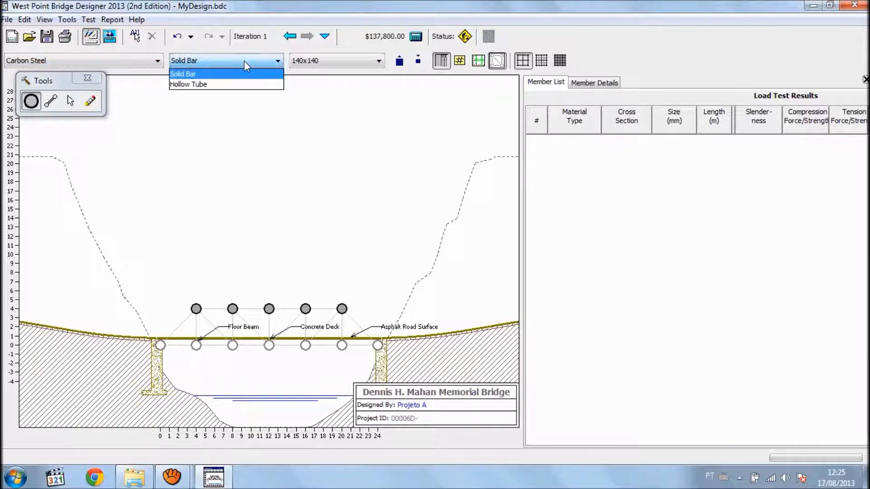
click(198, 76)
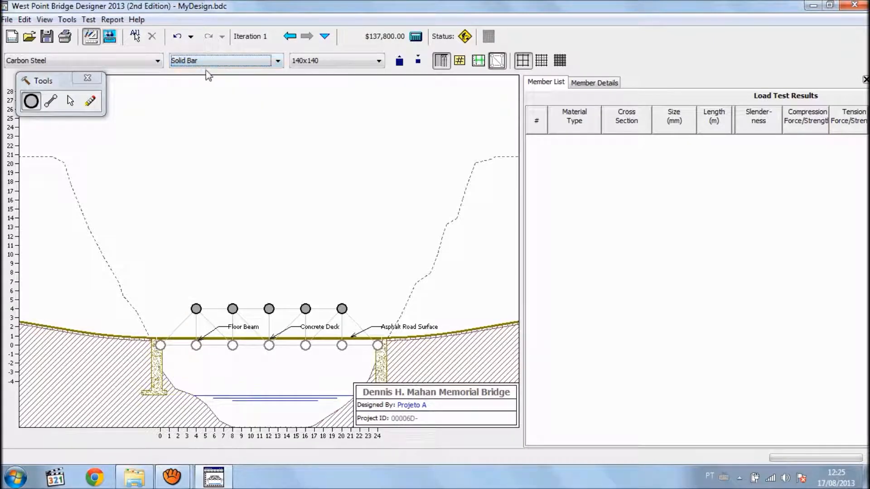
click(352, 61)
click(380, 74)
click(379, 75)
click(379, 74)
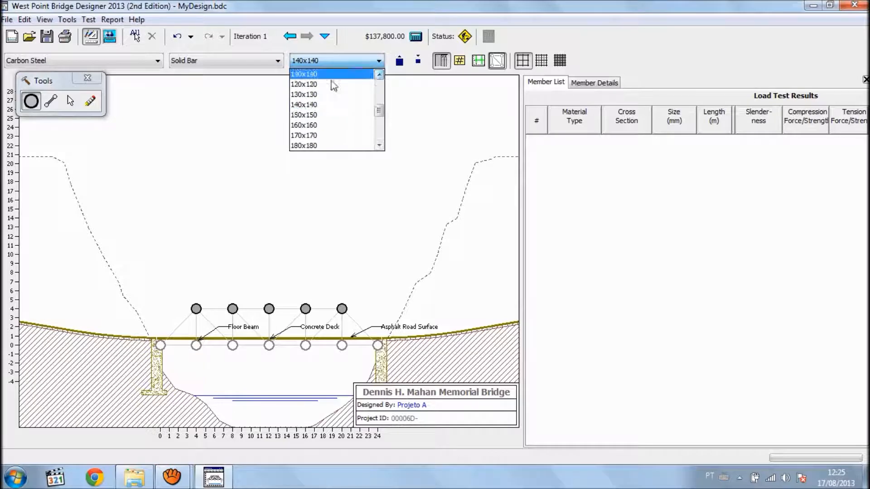
click(304, 85)
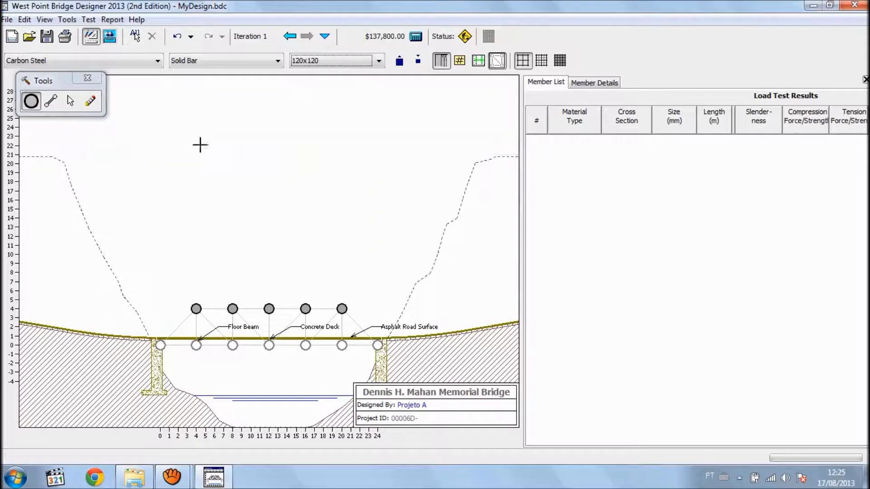
click(161, 164)
key(ctrl+z)
Draw the bottom chord members along the deck joints from x = 0 to x = 24.
click(51, 102)
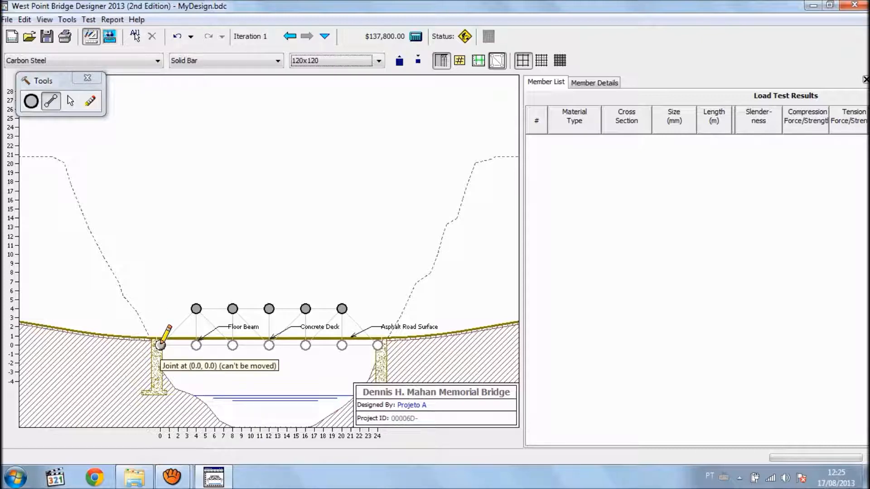
drag(163, 343, 197, 345)
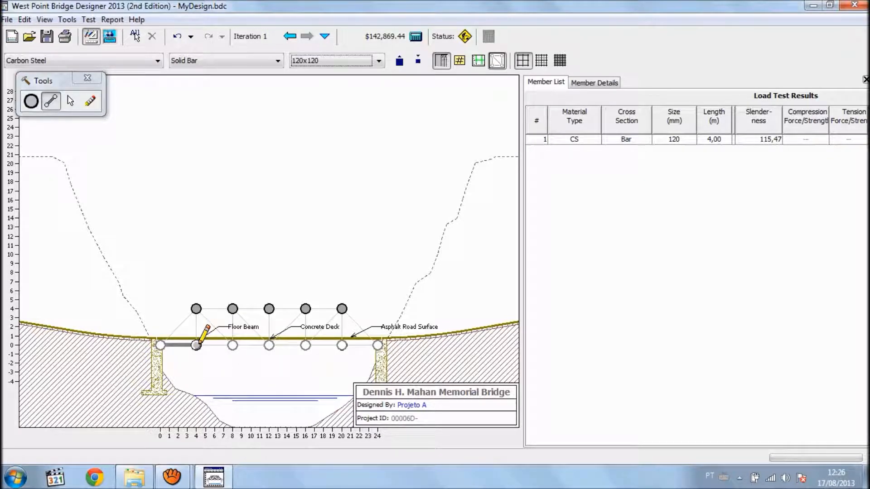
drag(197, 343, 377, 345)
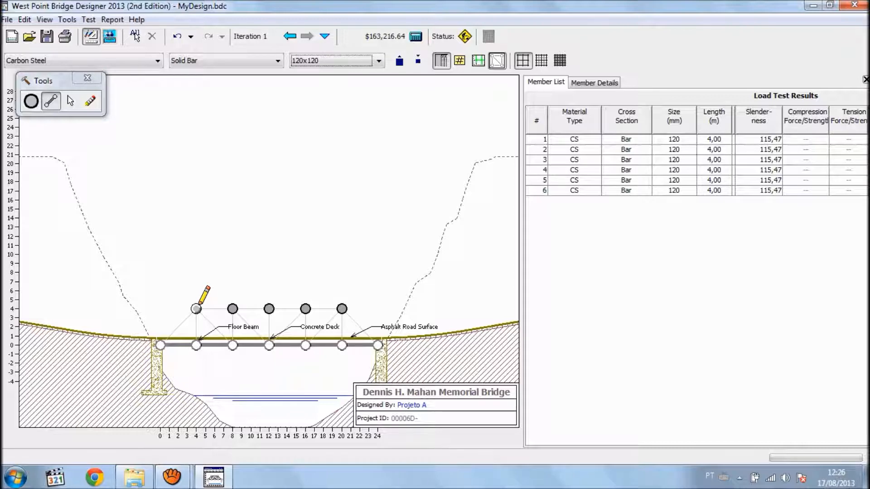
Draw the top chord through the five upper joints and connect its ends to the supports with inclined members.
drag(198, 306, 339, 309)
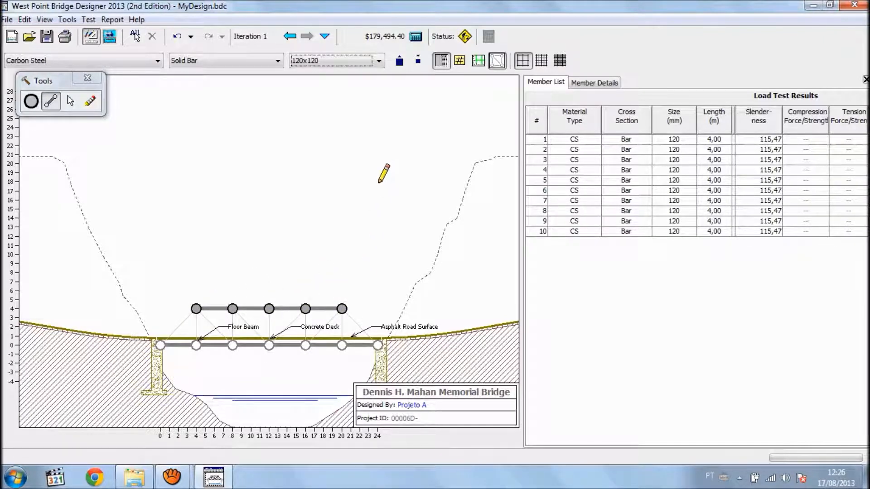
drag(160, 343, 195, 311)
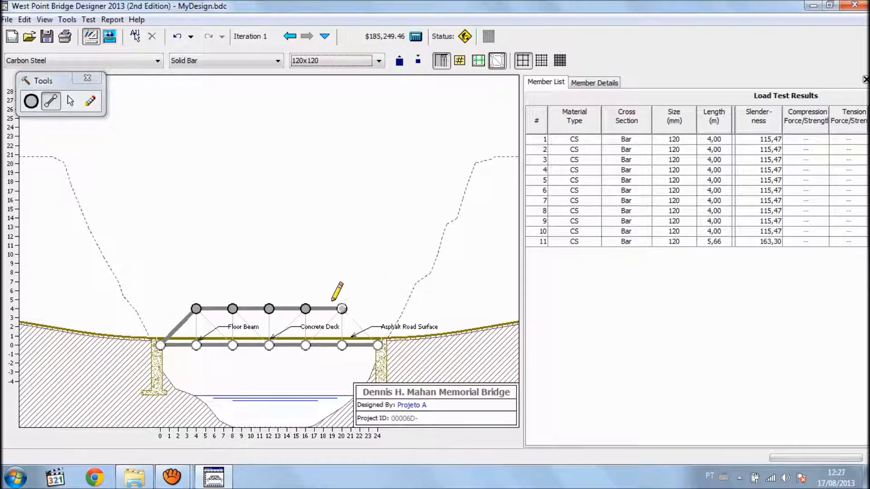
drag(343, 309, 378, 345)
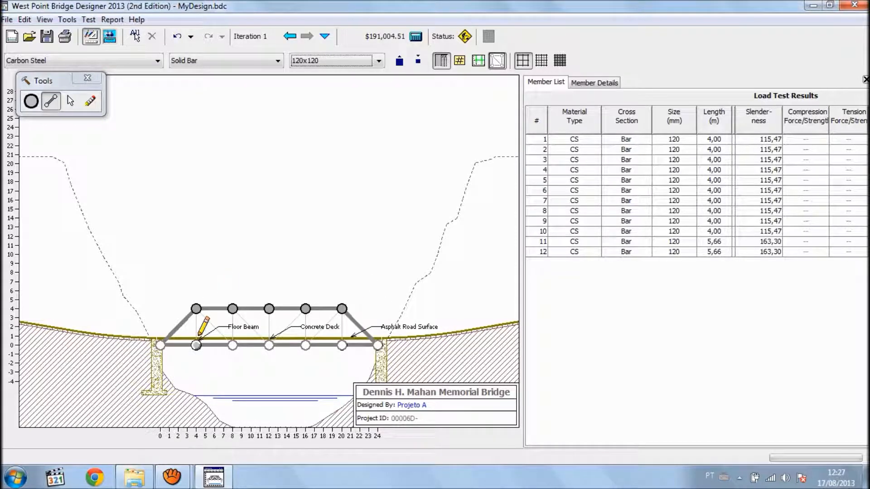
Draw the five vertical members joining the deck joints to the upper joints at x = 4, 8, 12, 16 and 20.
drag(200, 338, 198, 312)
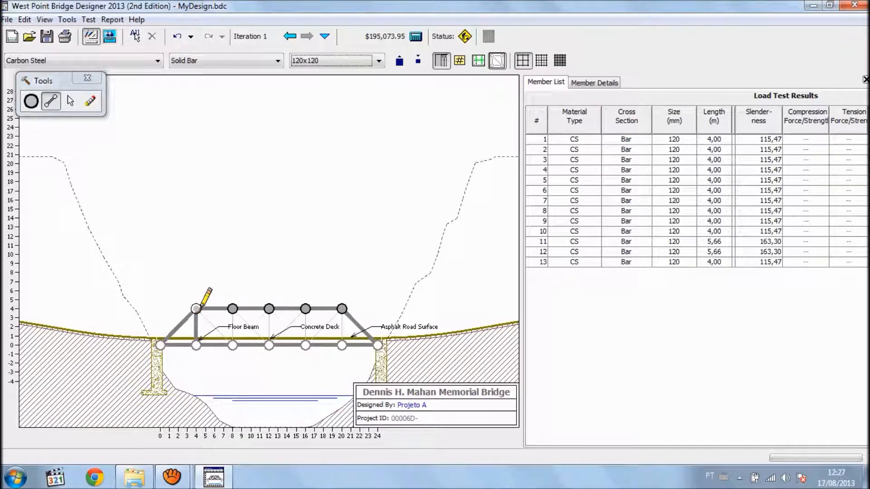
drag(235, 337, 233, 311)
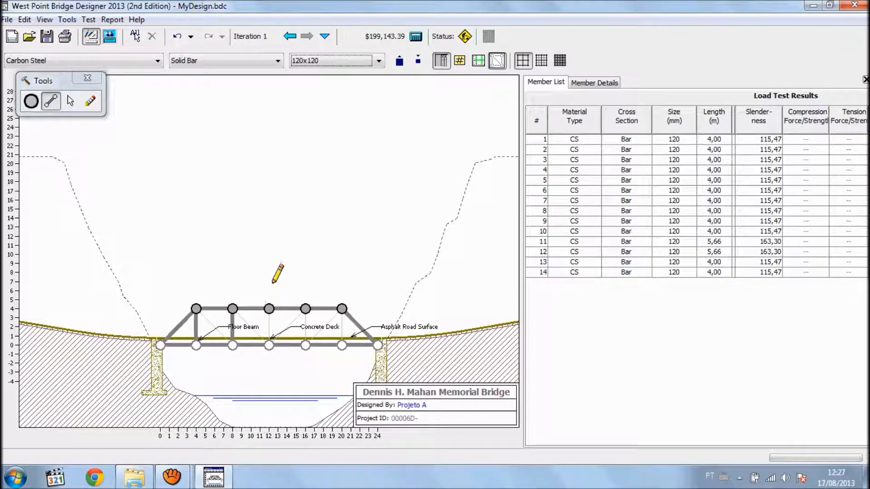
drag(270, 344, 269, 310)
drag(305, 344, 305, 309)
drag(342, 344, 341, 309)
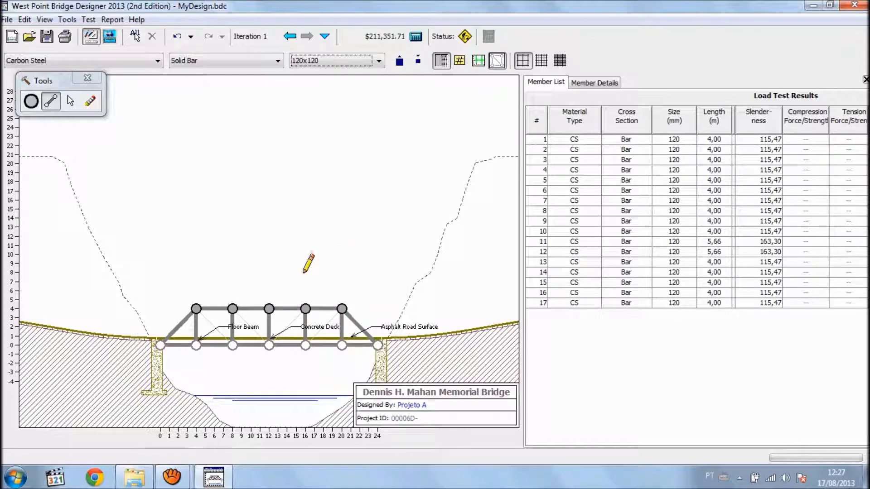
Draw the four inner diagonals sloping down towards the deck's midspan, from the upper joints at x = 4, 8, 16 and 20.
drag(196, 308, 232, 344)
drag(232, 308, 306, 308)
drag(306, 345, 342, 309)
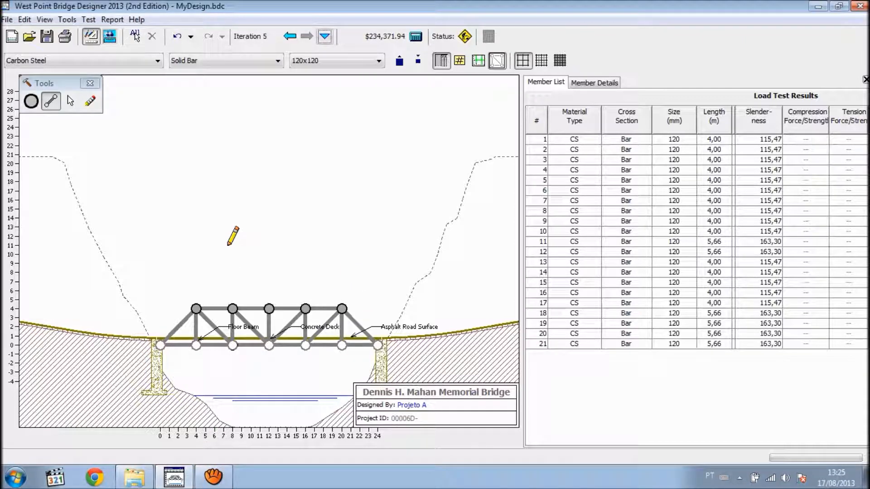
click(71, 100)
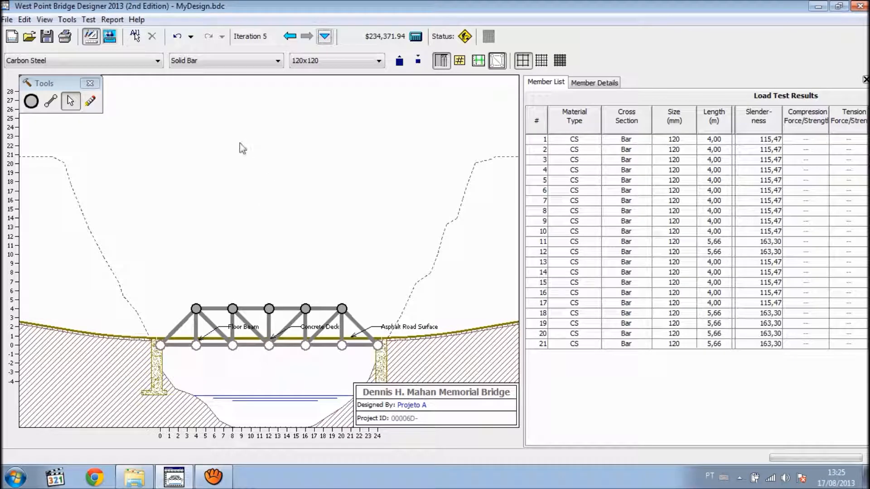
Run the load test on the completed truss and return to the drawing board.
click(91, 20)
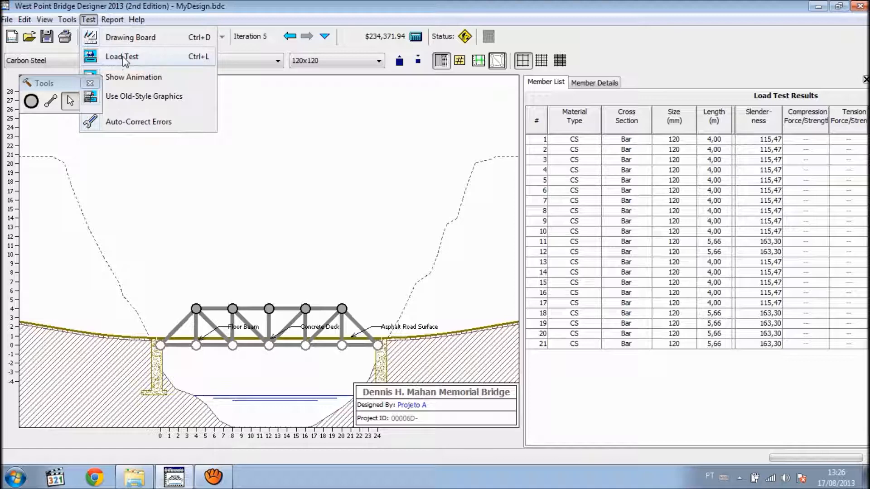
click(124, 58)
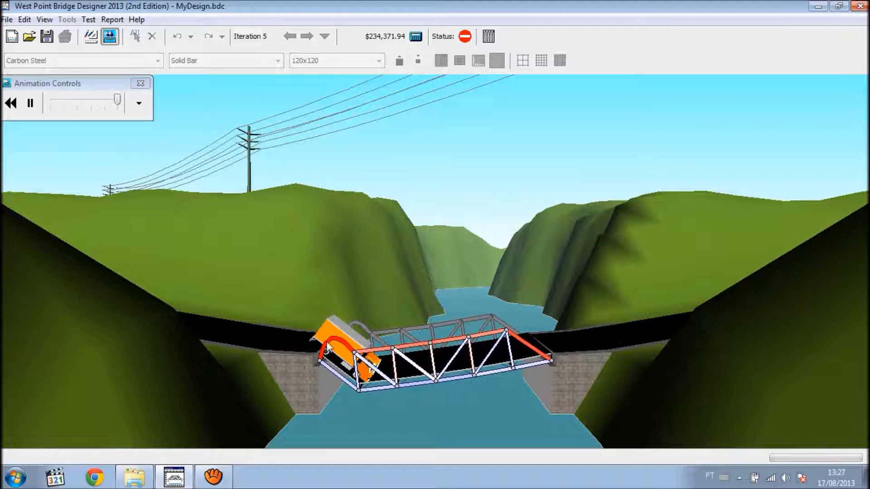
click(89, 20)
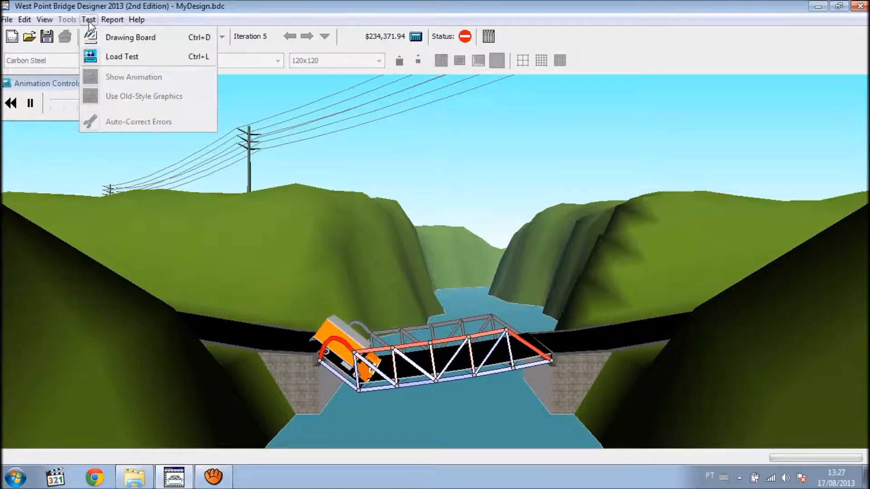
click(117, 38)
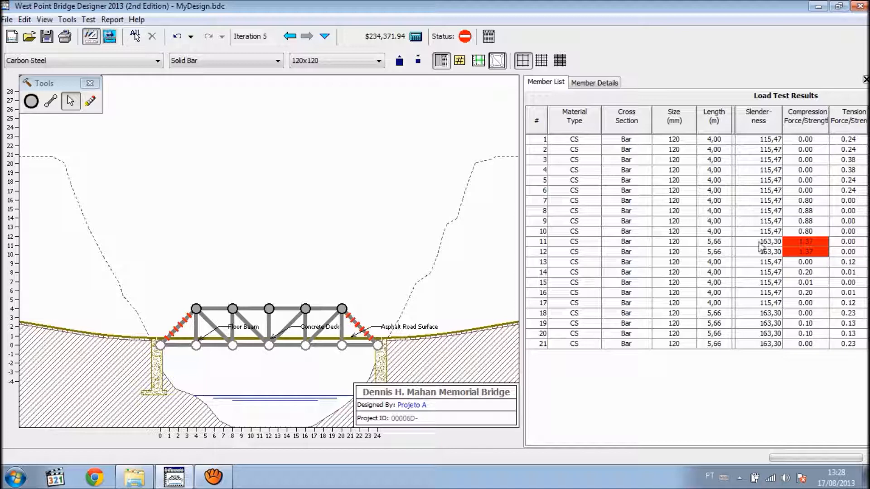
Increase the size of the two inclined end members, 11 and 12, to 130x130.
click(679, 243)
click(675, 251)
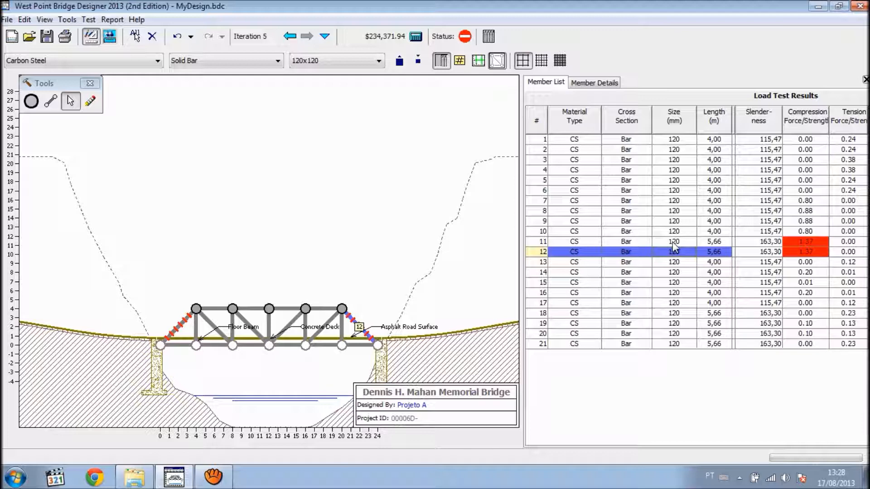
ctrl+click(671, 241)
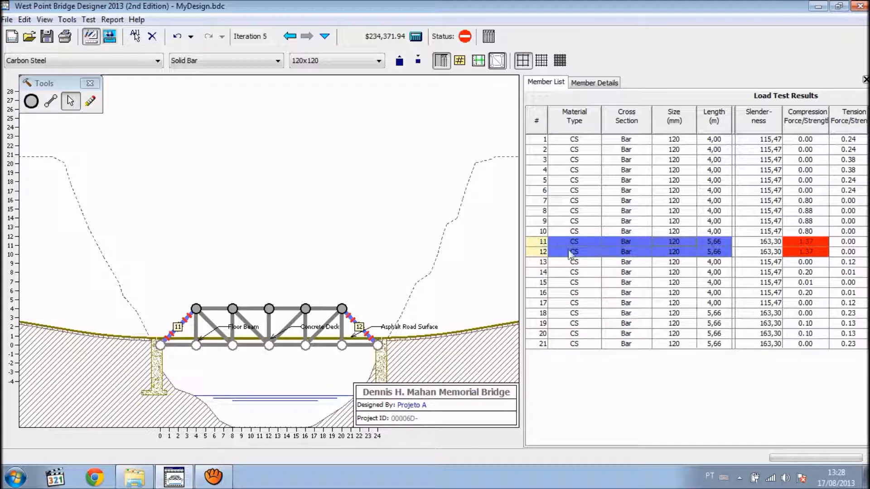
click(399, 63)
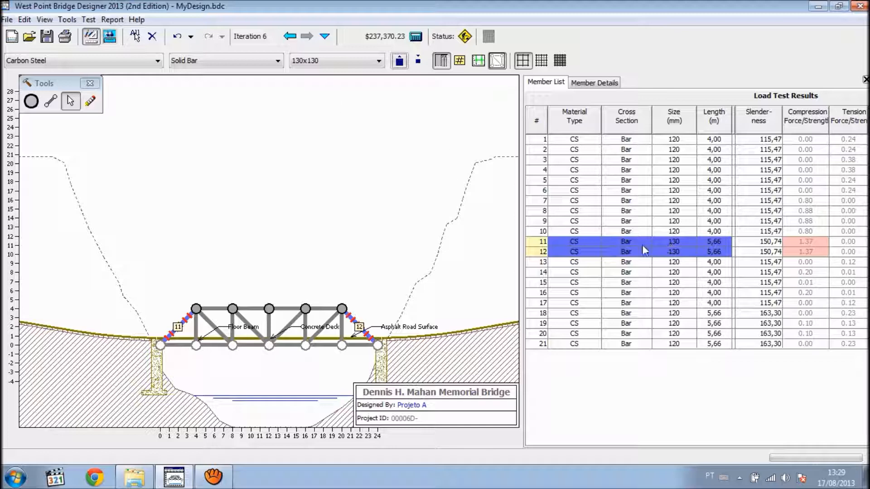
Load-test the bridge with the 130x130 end members and go back to the drawing board.
click(89, 20)
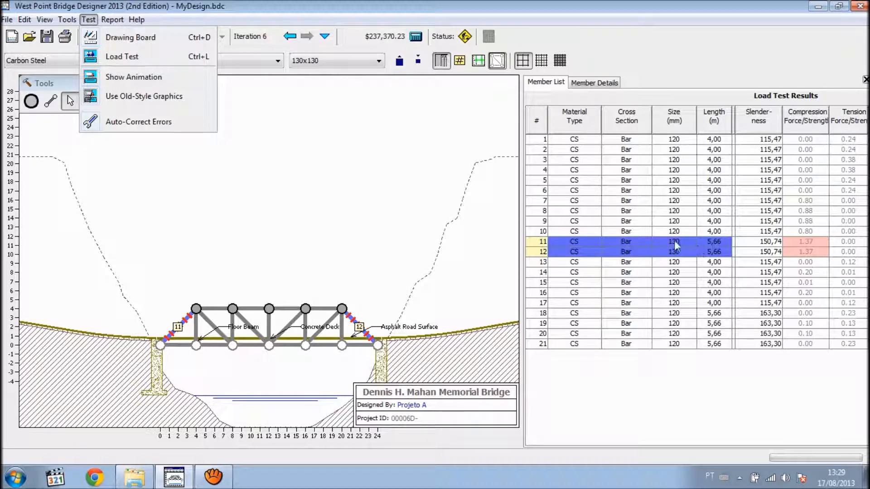
click(102, 59)
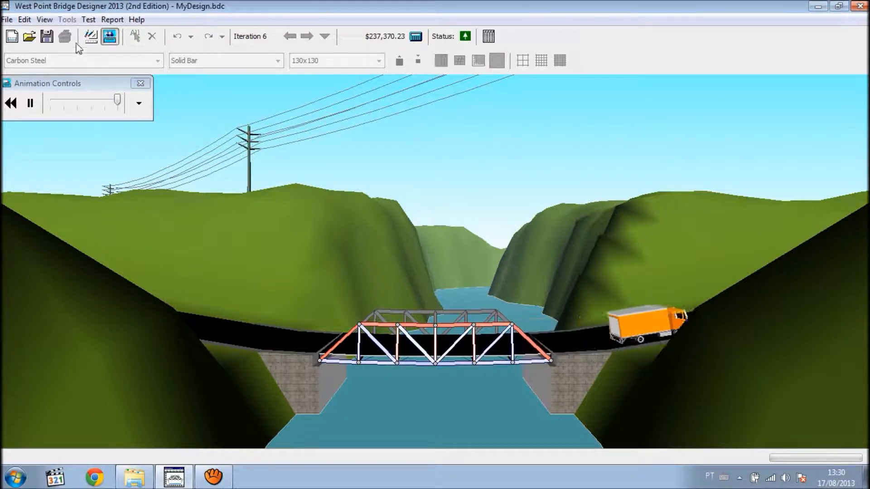
click(89, 21)
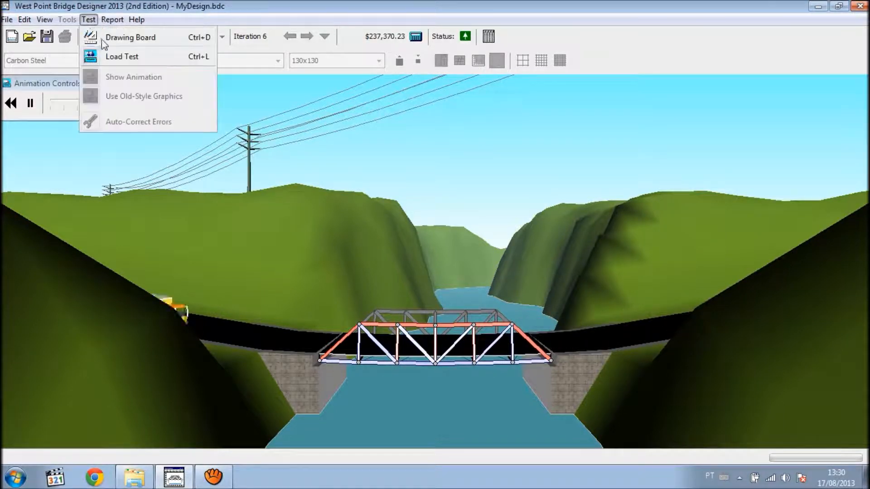
click(123, 37)
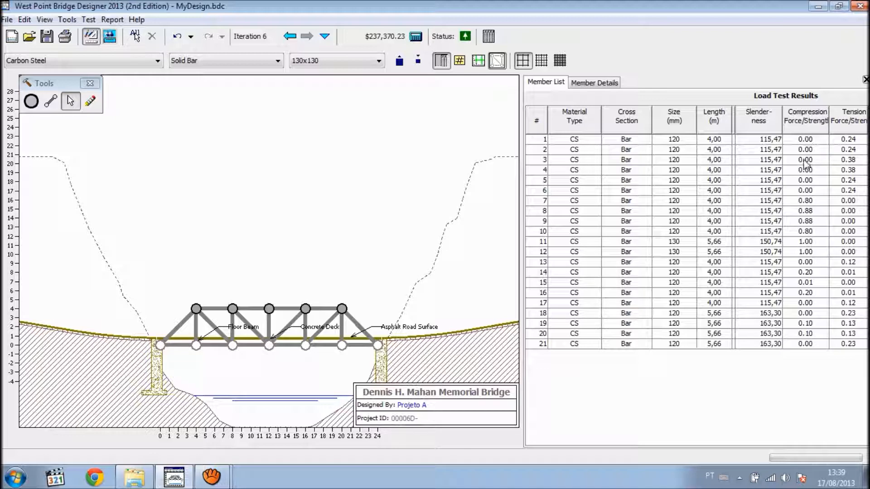
Sort the member list by descending compression force/strength and change the cross section of members 7 through 12 to Hollow Tube.
click(803, 120)
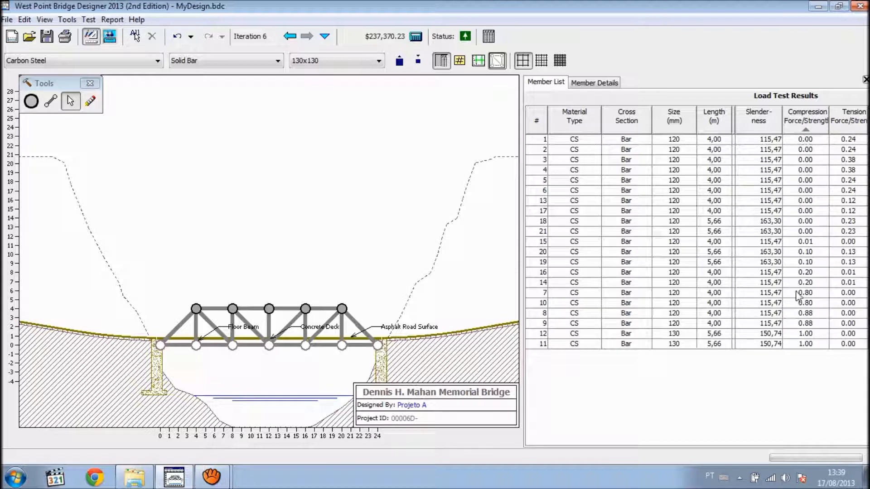
click(804, 121)
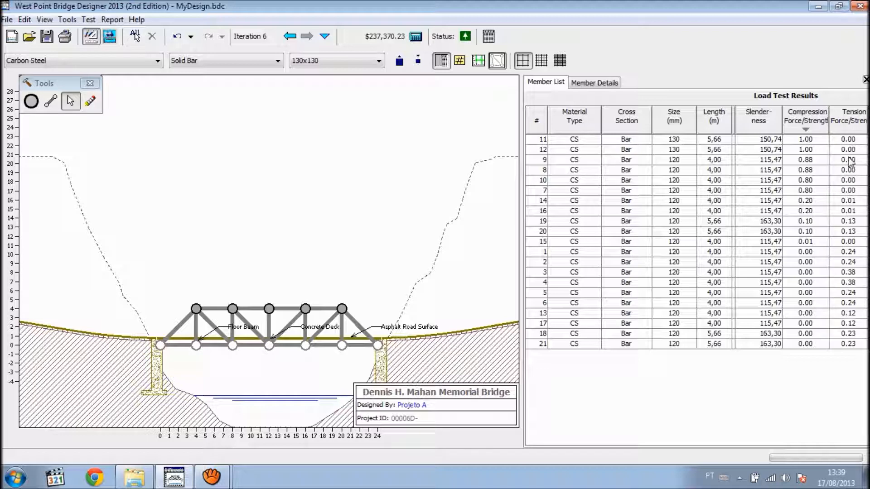
click(589, 139)
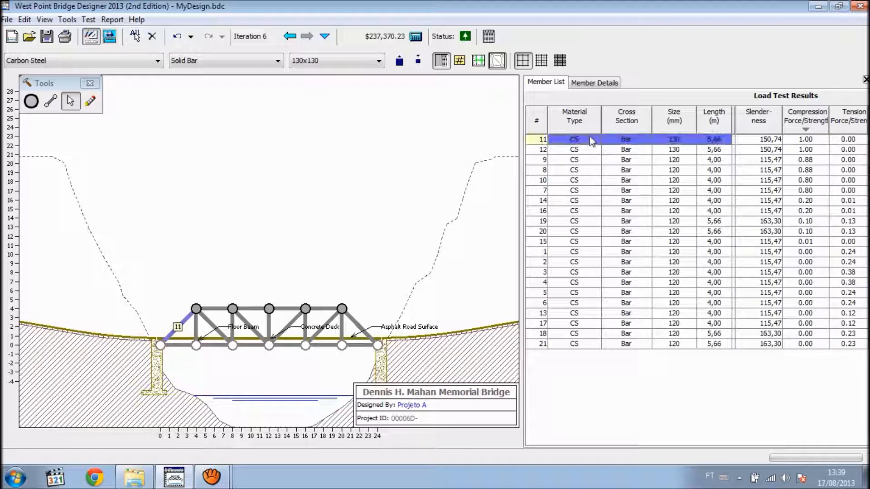
ctrl+click(580, 149)
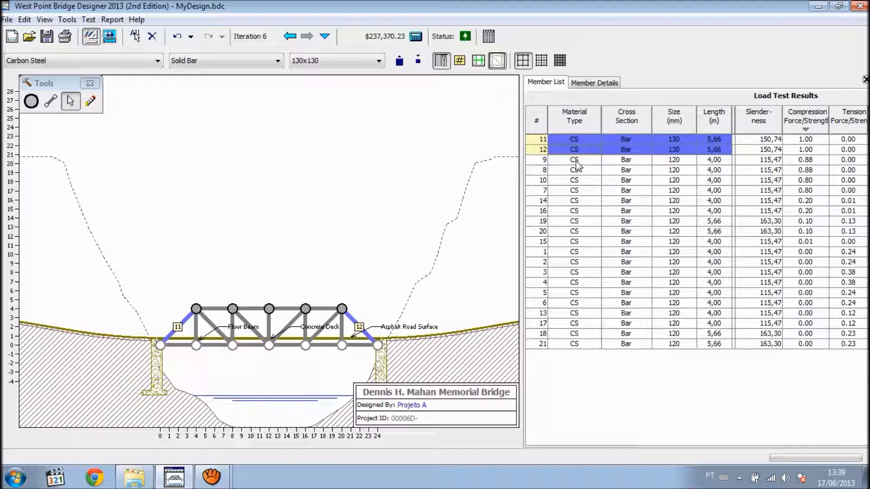
ctrl+click(574, 160)
ctrl+click(582, 171)
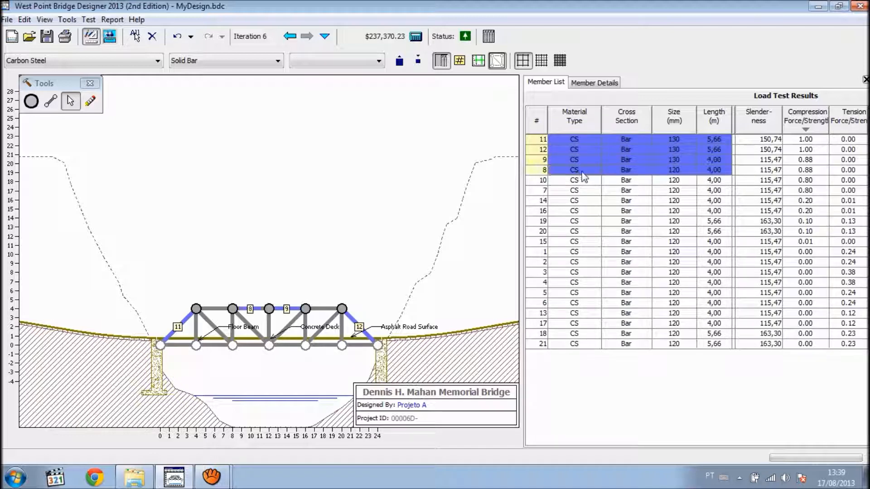
ctrl+click(622, 182)
ctrl+click(620, 192)
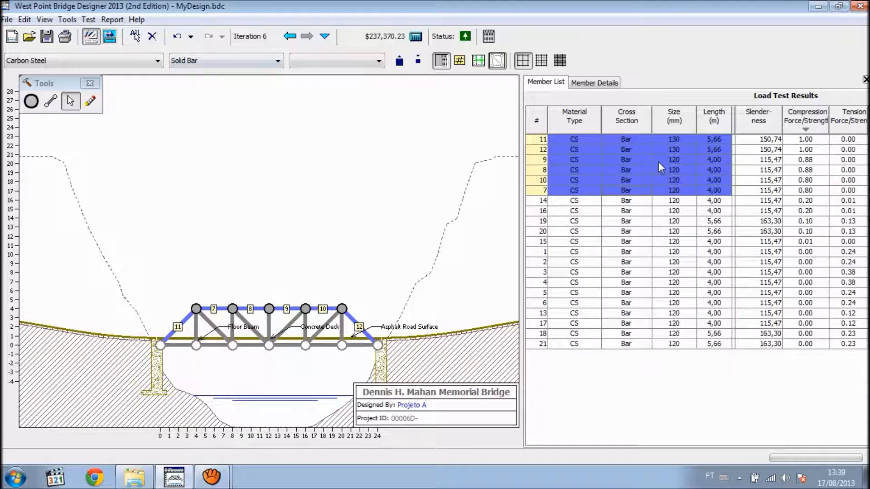
click(274, 61)
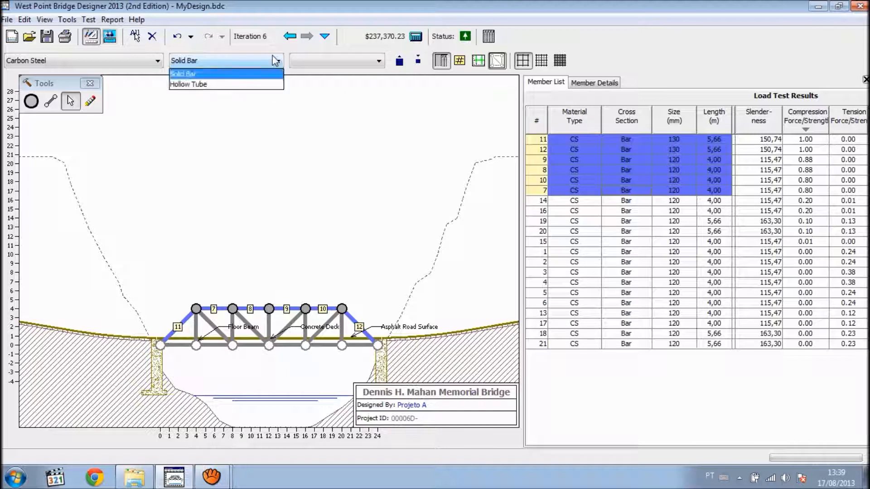
click(249, 89)
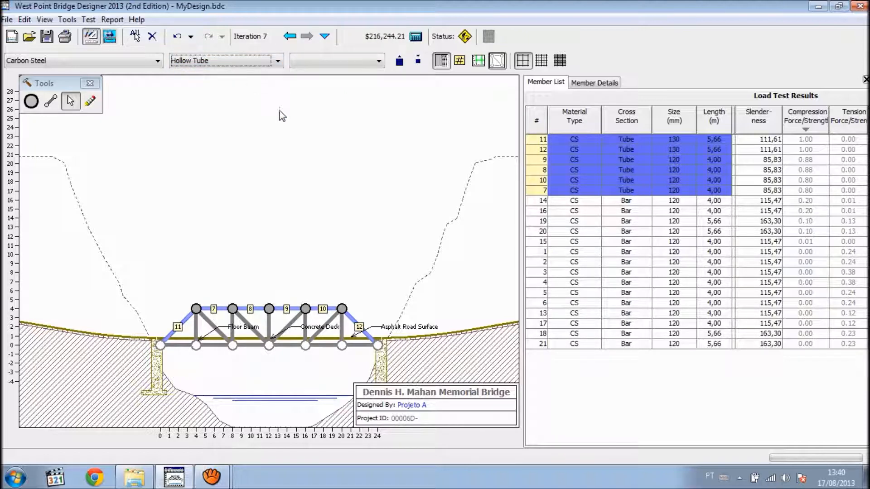
Switch the six selected members to Solid Bar and back to Hollow Tube to compare the bridge cost.
click(249, 61)
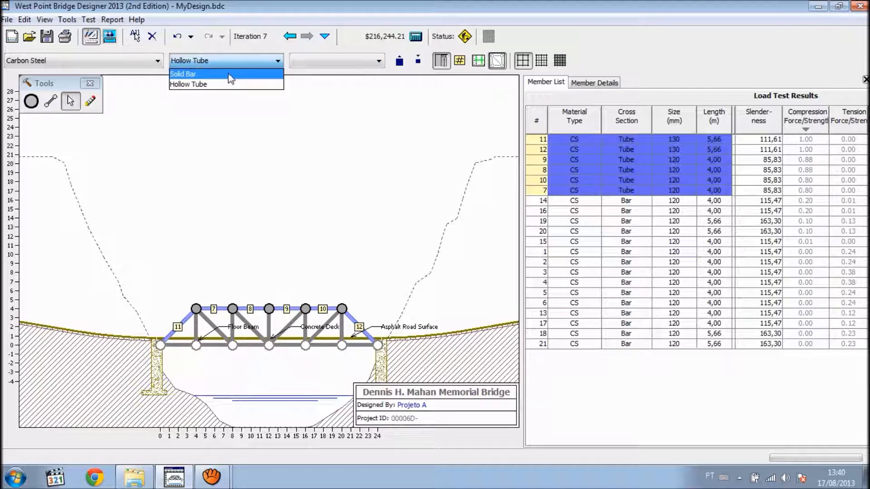
click(231, 75)
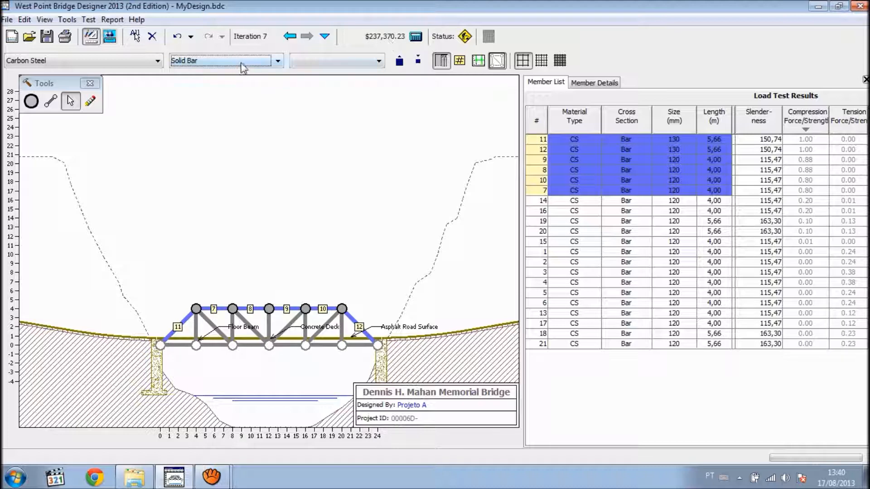
click(241, 63)
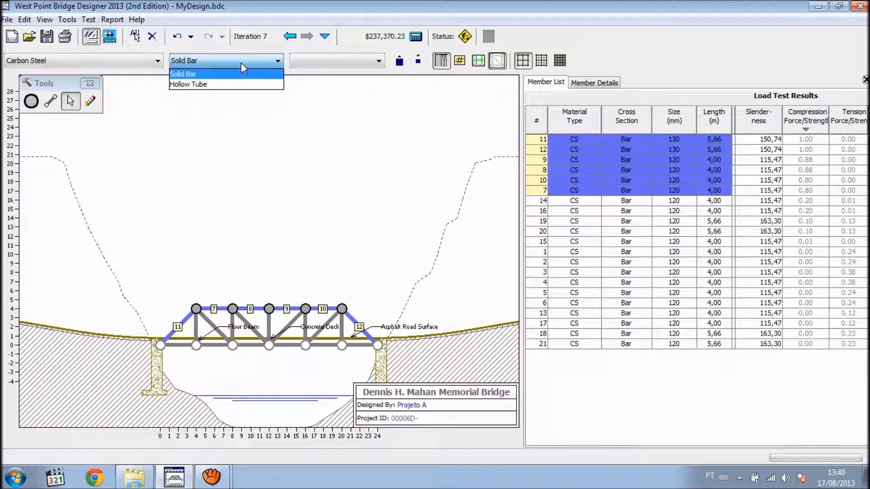
click(207, 85)
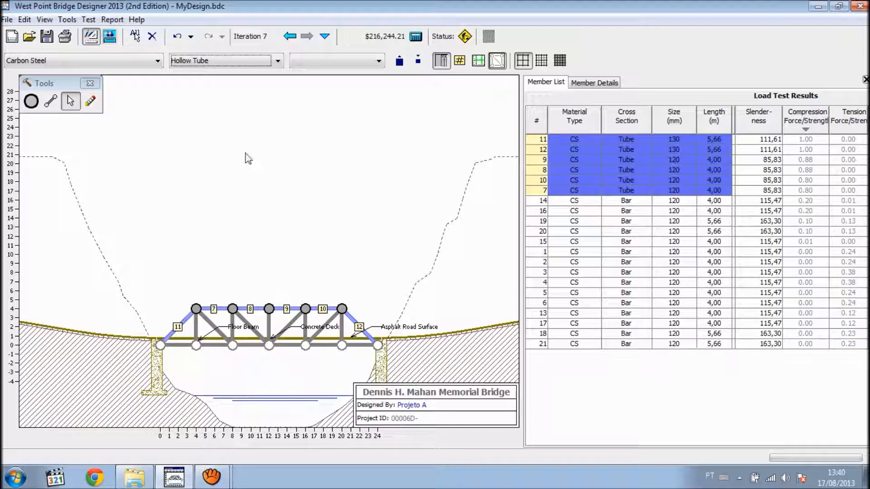
Run the load test with the top chord and end members as hollow tubes, and return to the drawing board.
click(88, 20)
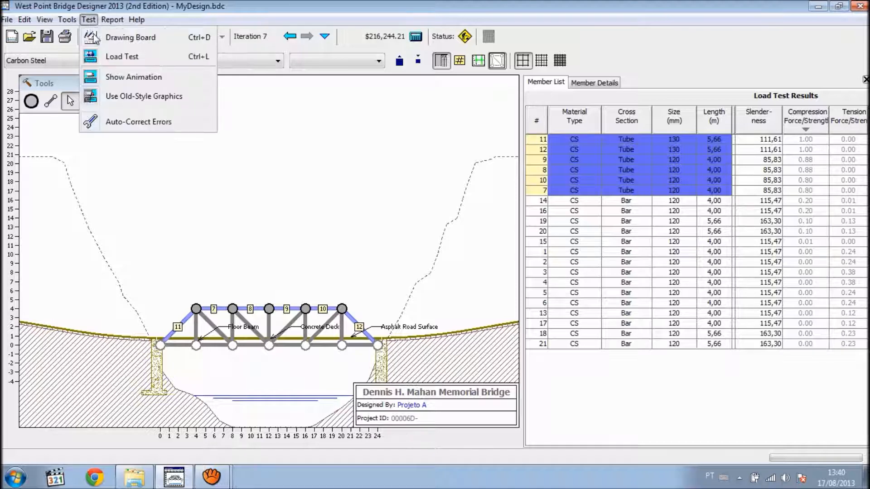
click(109, 58)
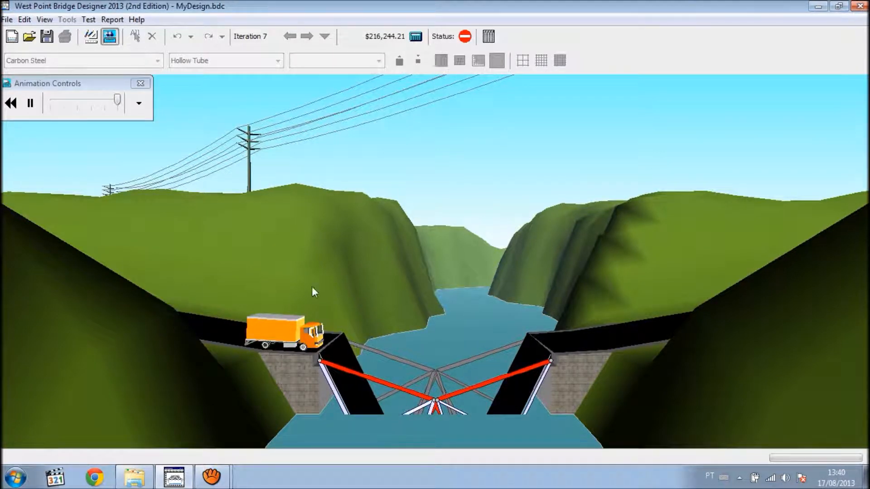
click(89, 21)
click(106, 38)
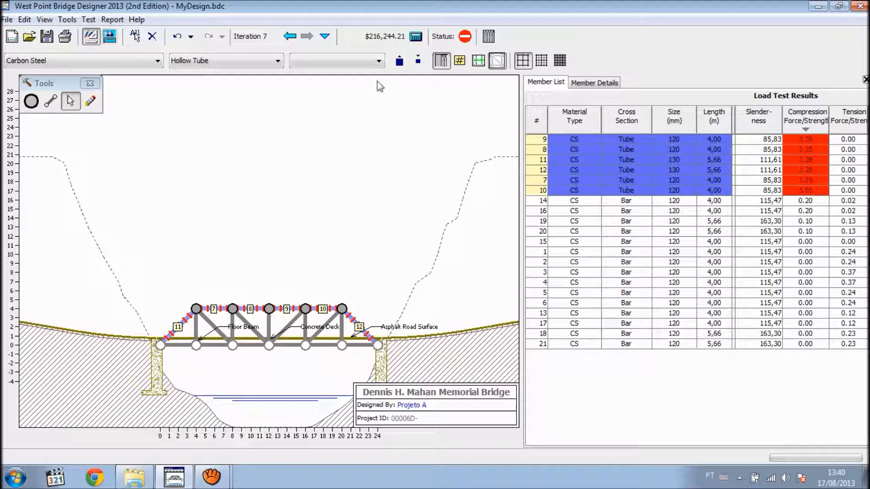
Set the size of the selected hollow-tube members 7 through 12 to 190x190x9.
click(378, 66)
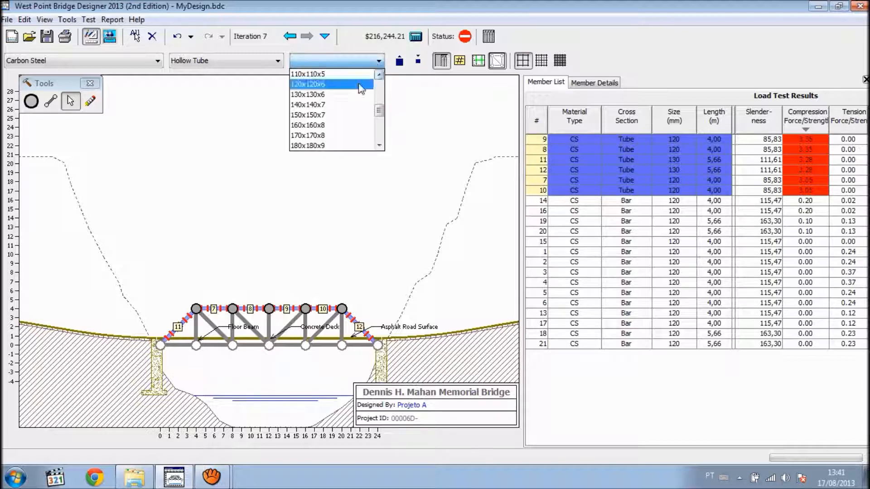
click(379, 146)
click(379, 146)
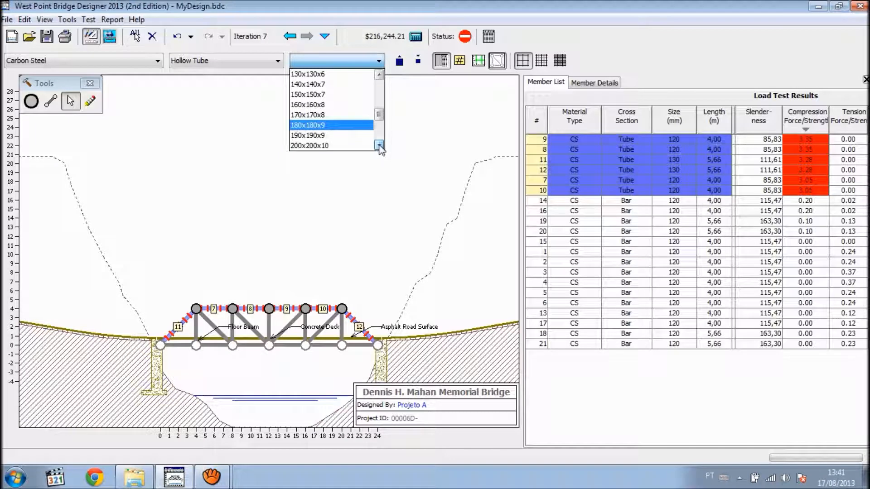
click(310, 136)
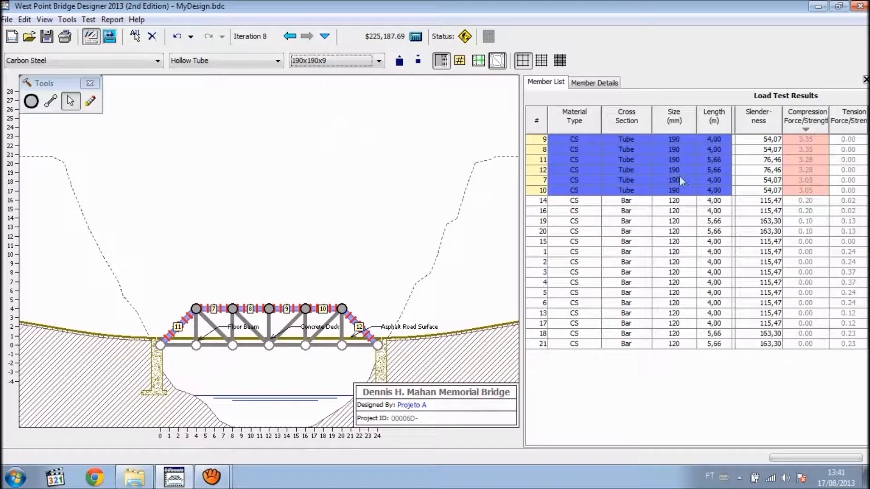
Load-test the bridge with the 190x190x9 tubes and return to the drawing board.
click(90, 20)
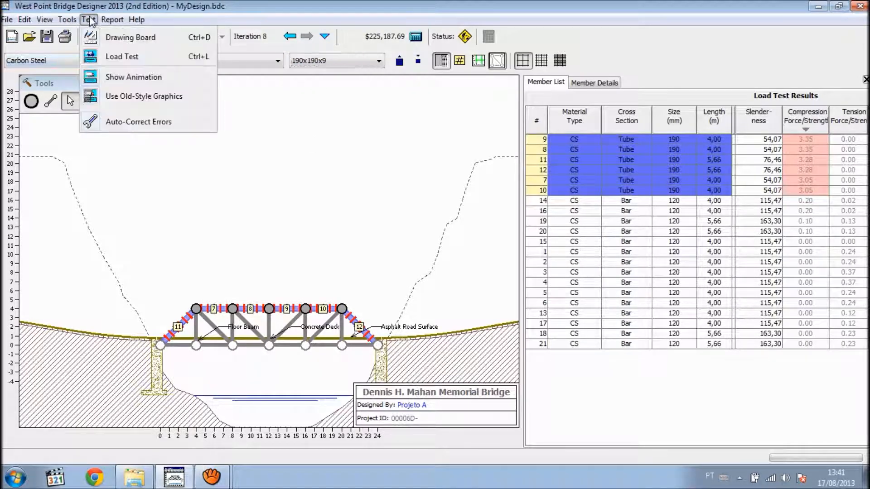
click(112, 57)
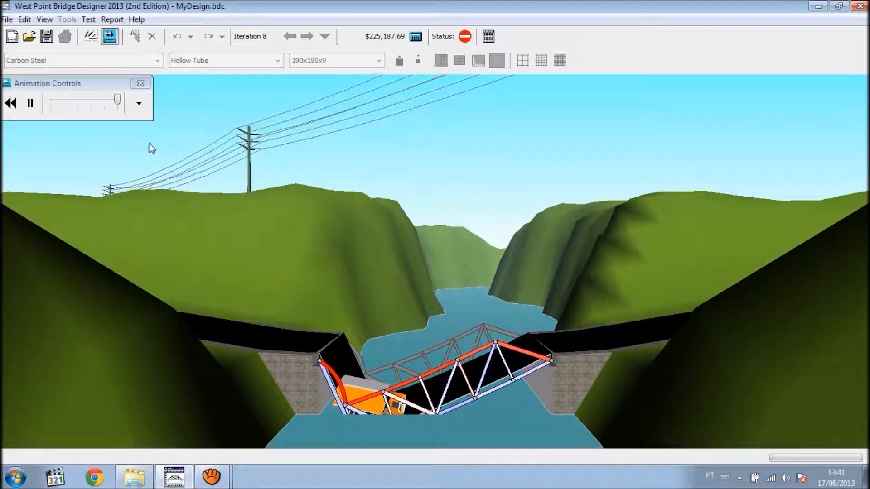
click(89, 20)
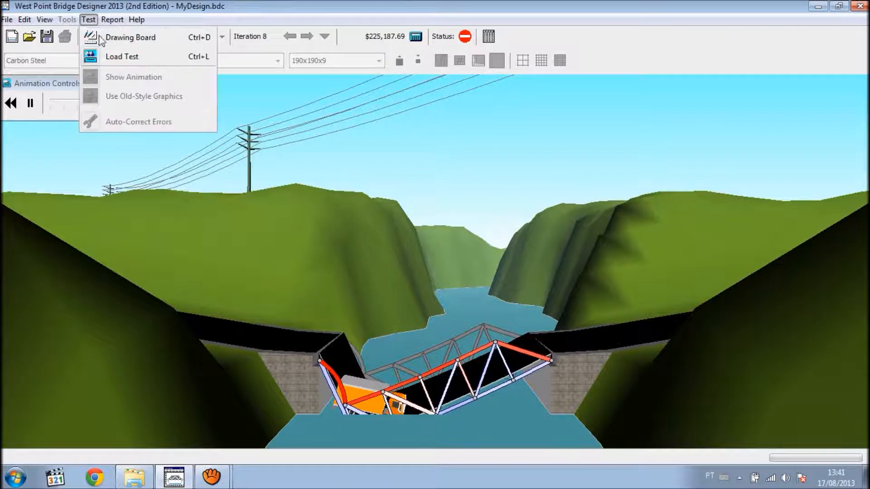
click(110, 39)
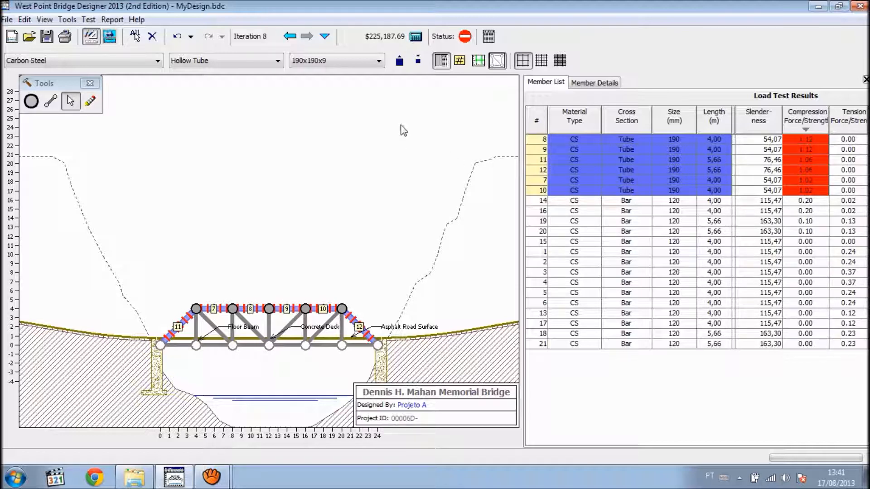
Increase hollow-tube members 7 through 12 to 200x200x10, and load-test the bridge before returning to the drawing board.
click(399, 62)
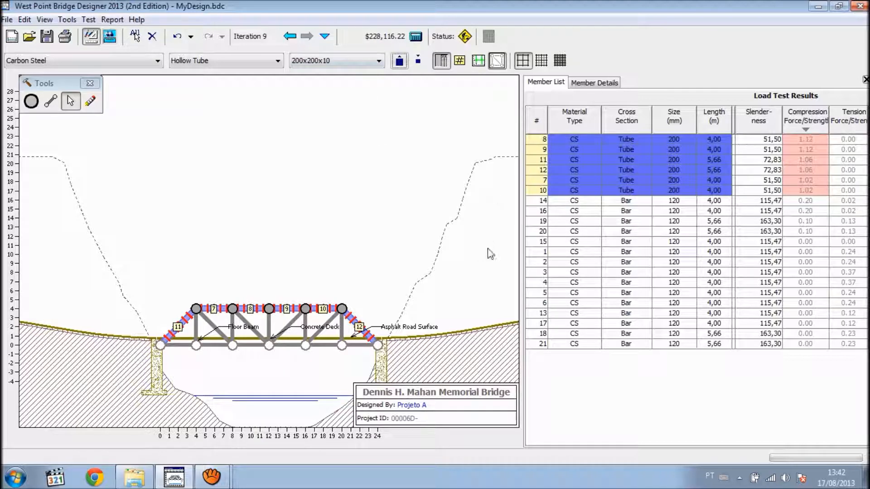
click(88, 20)
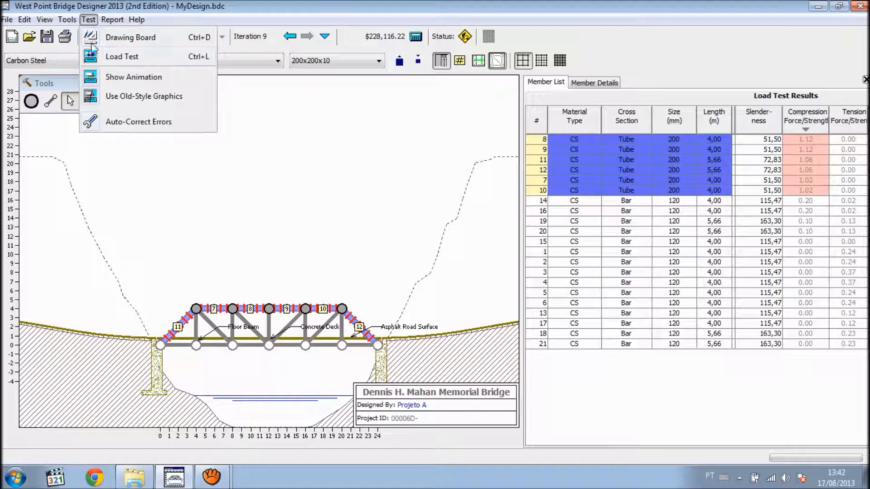
click(102, 58)
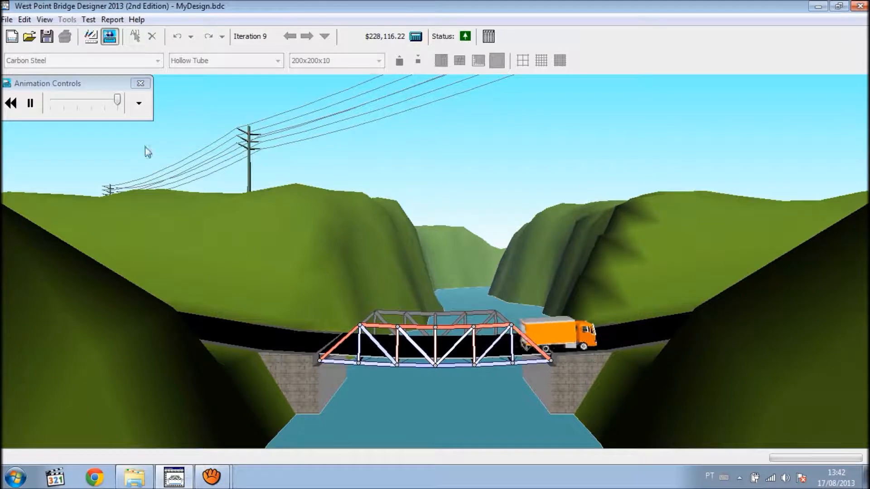
click(89, 20)
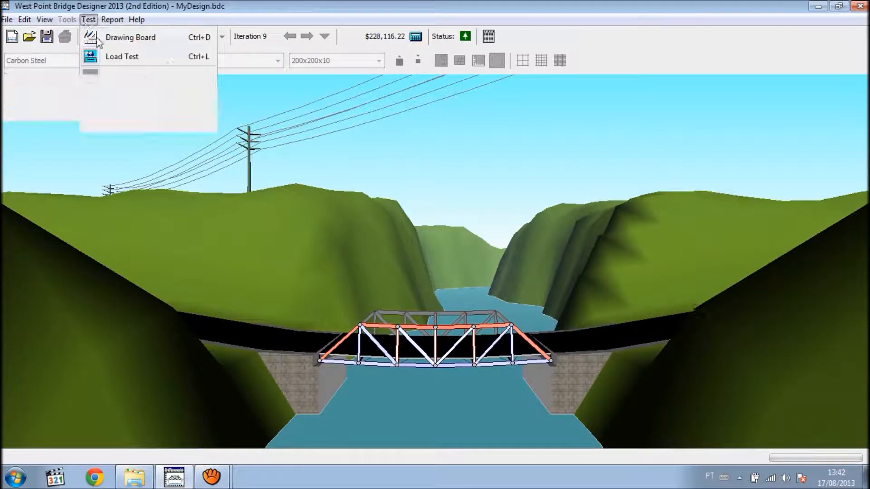
click(106, 31)
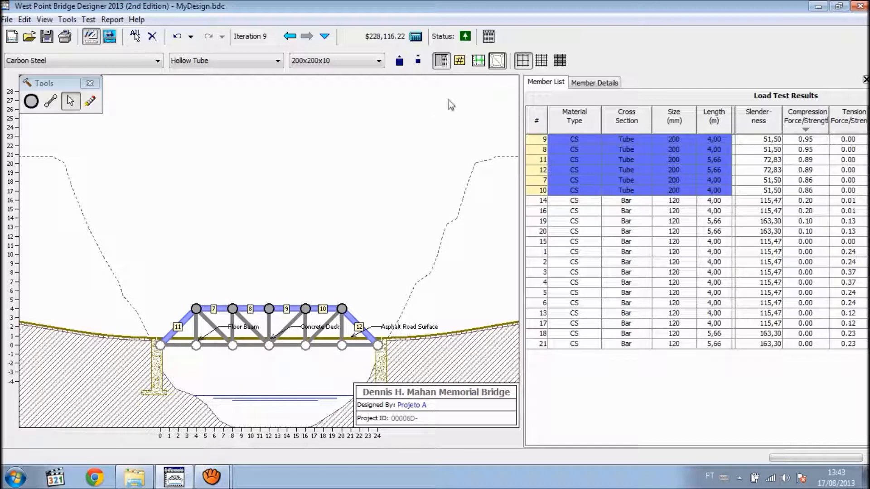
Change the cross section of members 14, 15, 16, 19 and 20 from Solid Bar to Hollow Tube.
click(806, 126)
click(658, 205)
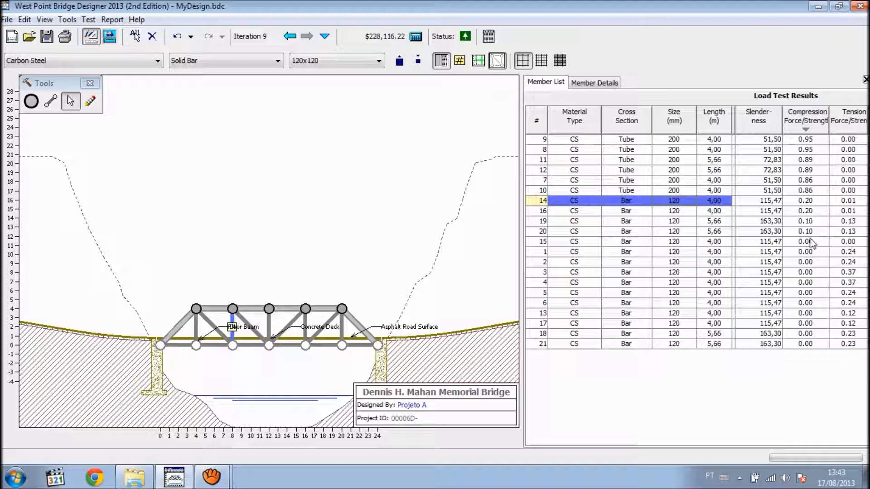
ctrl+click(669, 211)
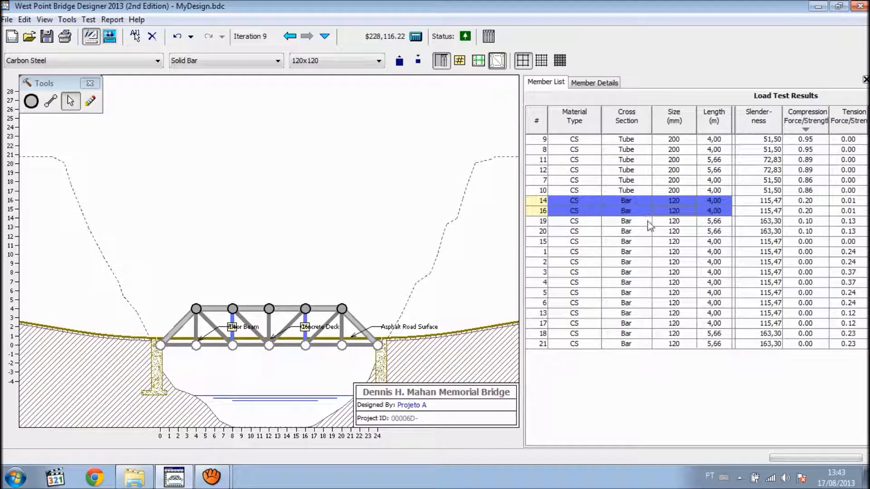
ctrl+click(615, 222)
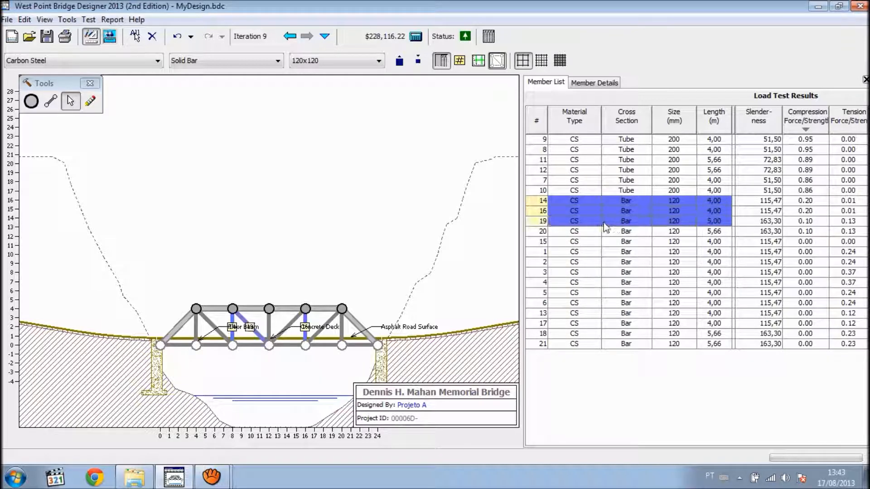
ctrl+click(608, 232)
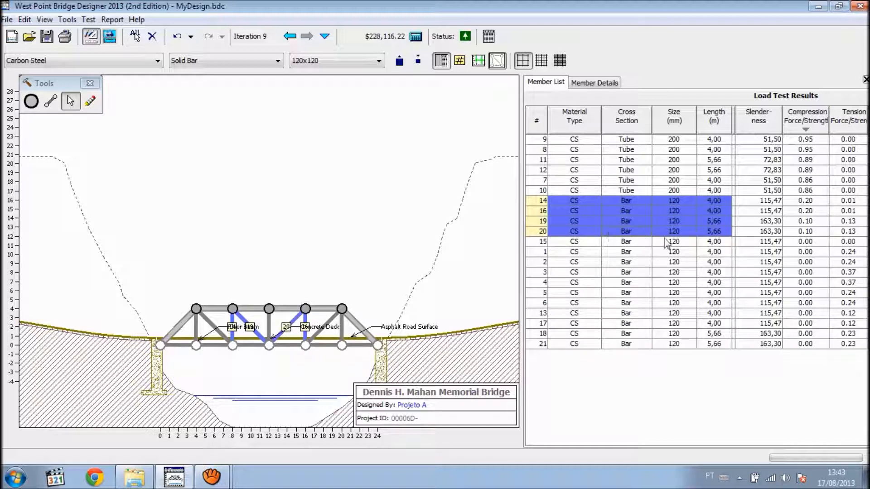
ctrl+click(603, 241)
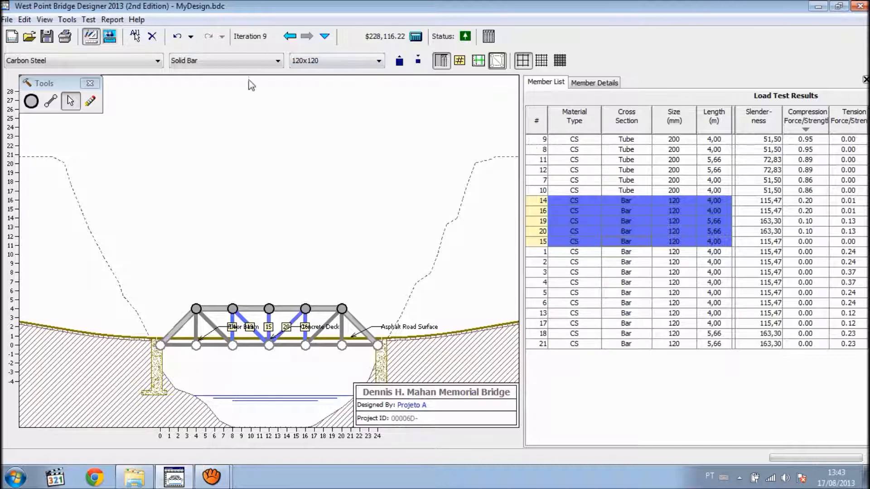
click(260, 61)
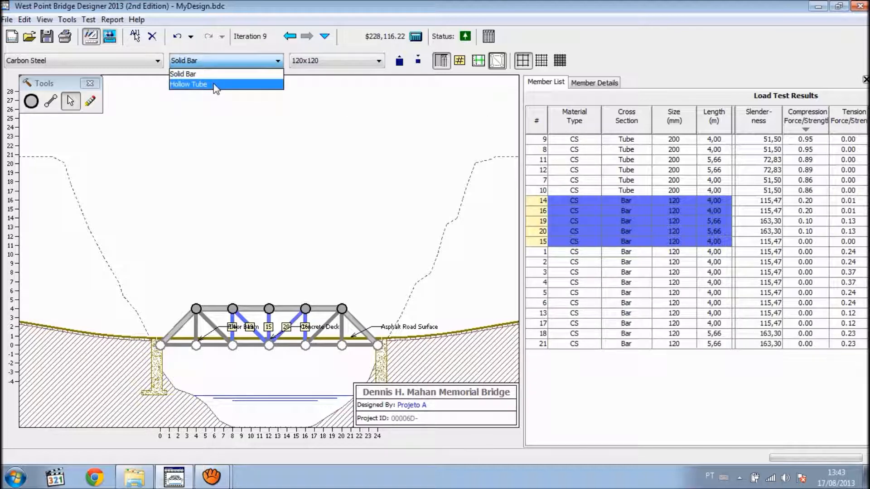
click(213, 85)
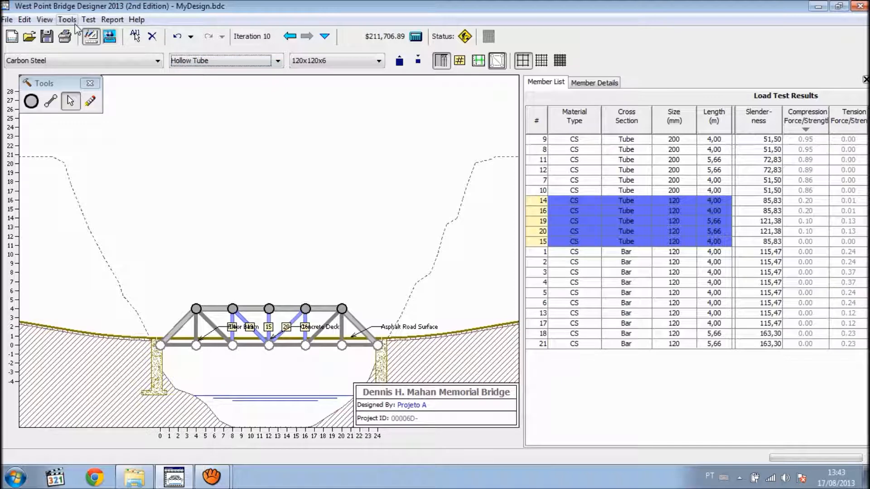
Load-test the bridge with members 14, 15, 16, 19 and 20 as hollow tubes, and return to the drawing board.
click(88, 21)
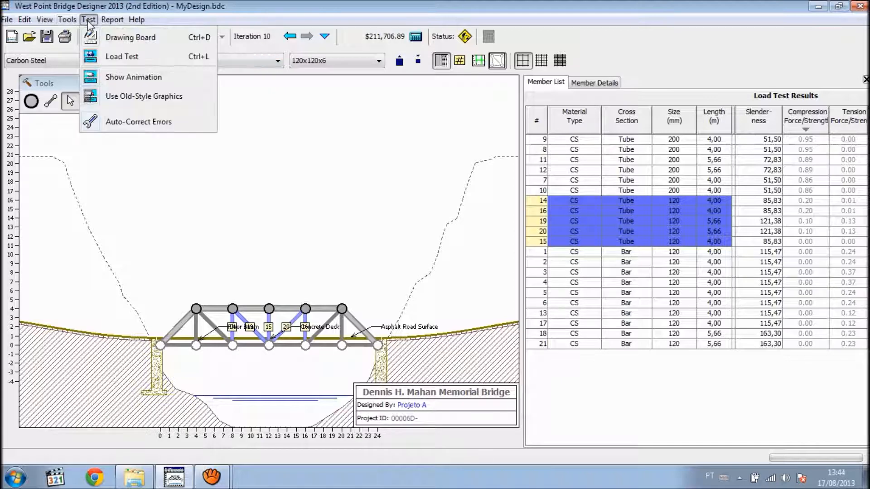
click(102, 56)
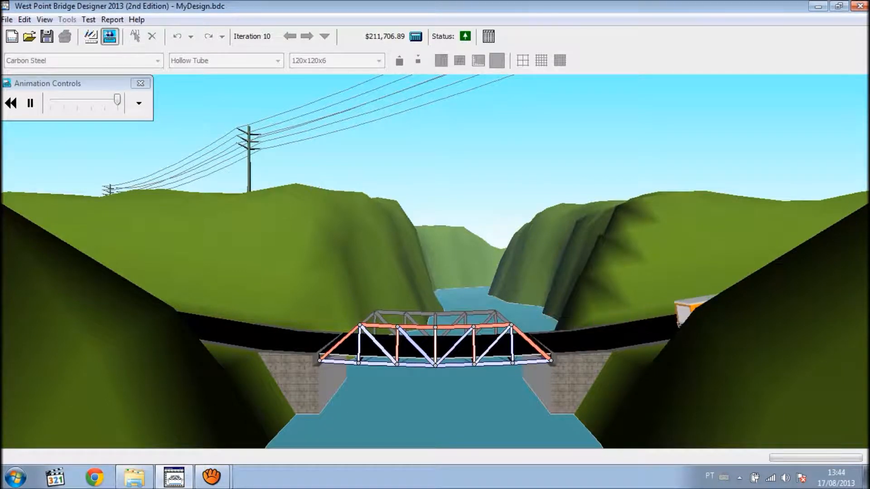
click(88, 20)
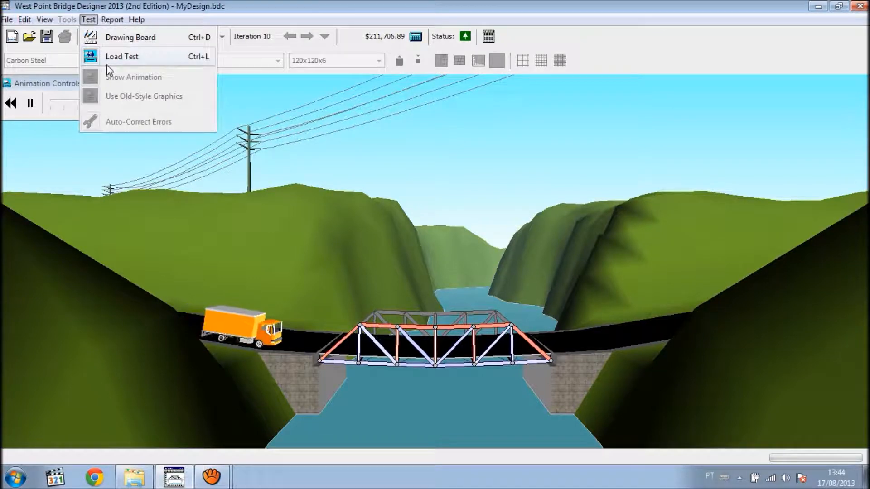
click(109, 39)
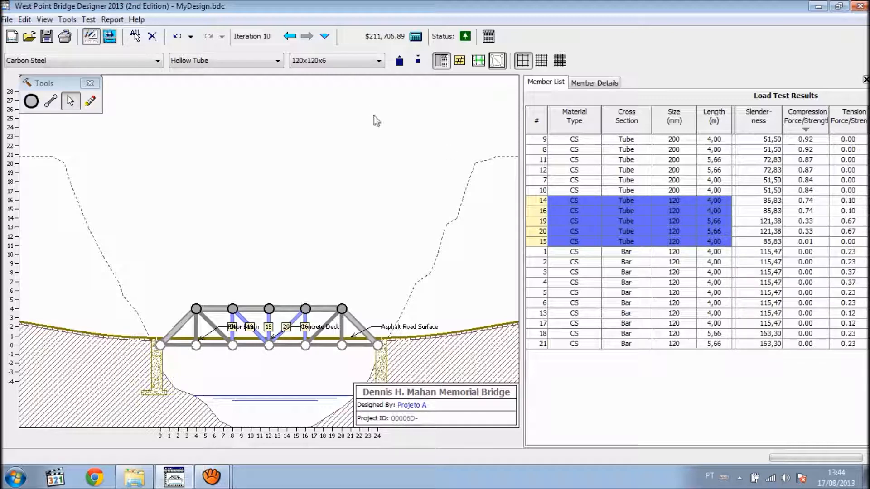
Reduce members 14, 15, 16, 19 and 20 to 110x110x5, and load-test the bridge before returning to the drawing board.
click(418, 64)
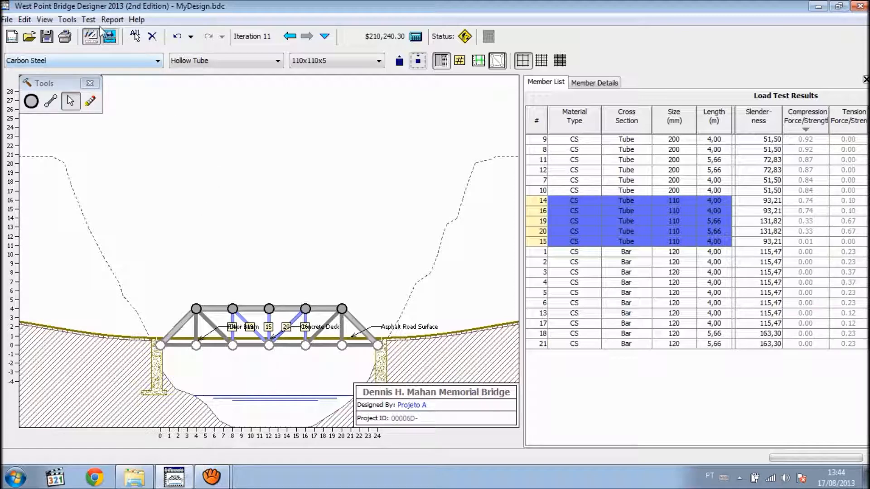
click(89, 20)
click(113, 62)
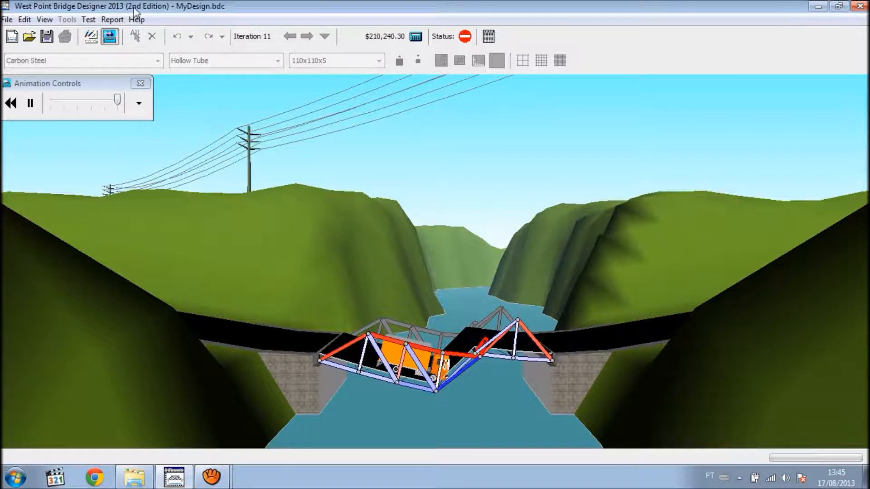
click(87, 22)
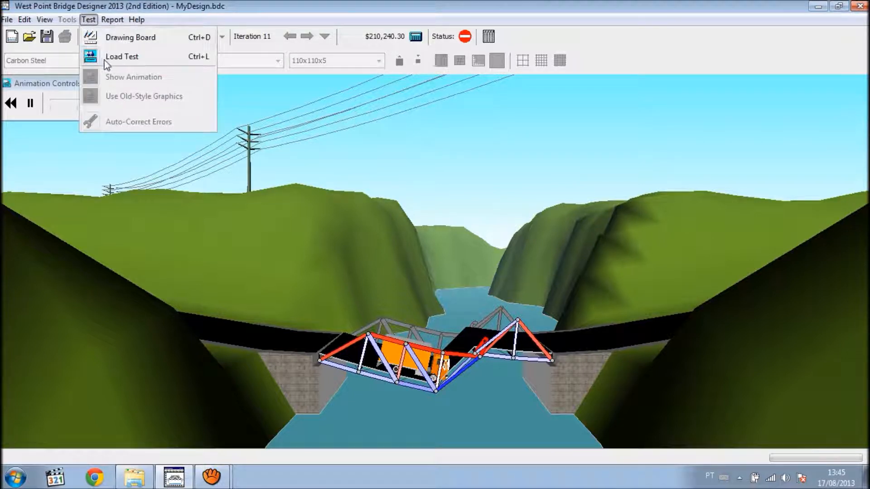
click(112, 38)
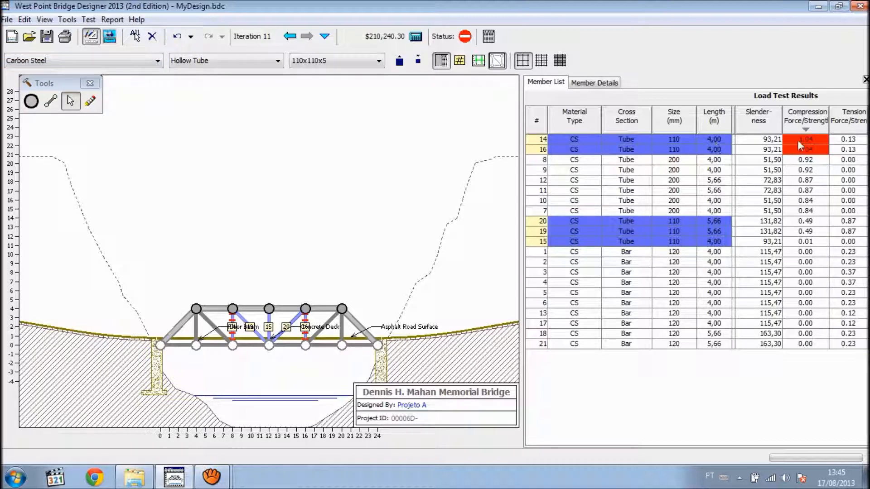
Set the size of the overloaded vertical members 14 and 16 to 120x120x6.
click(634, 151)
ctrl+click(622, 139)
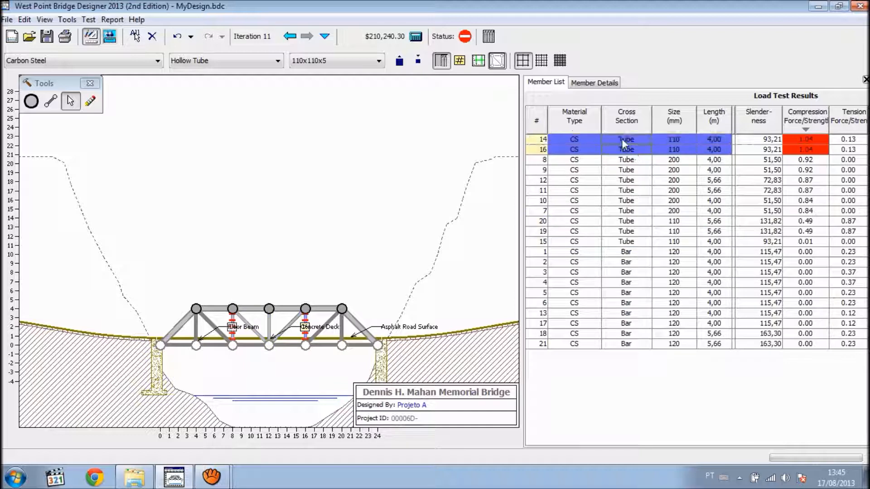
click(399, 62)
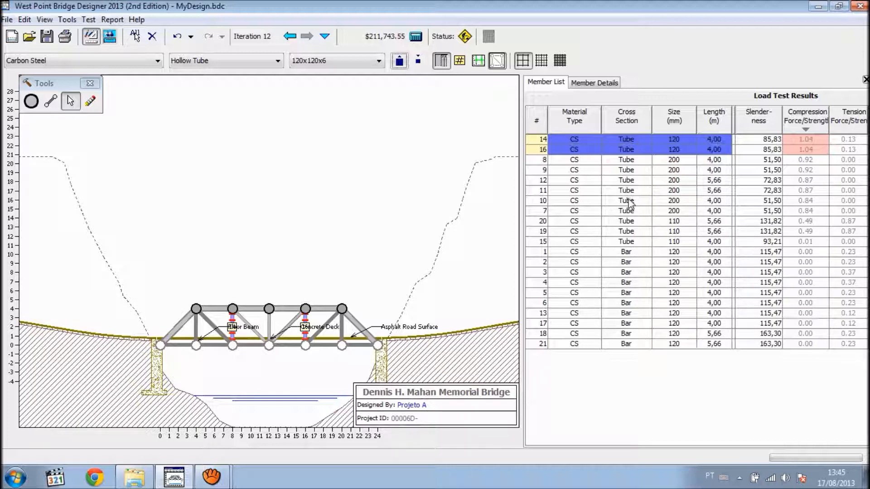
Load-test the bridge with members 14 and 16 at 120x120x6, and return to the drawing board.
click(88, 19)
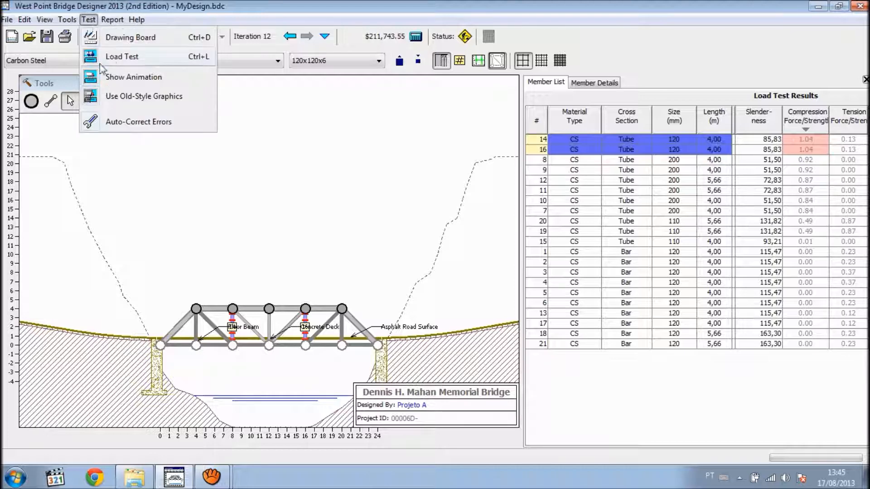
click(119, 57)
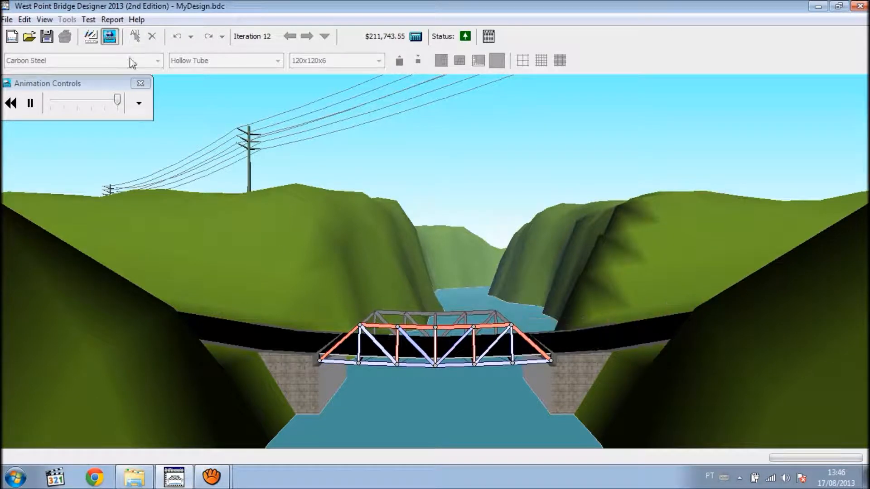
click(91, 20)
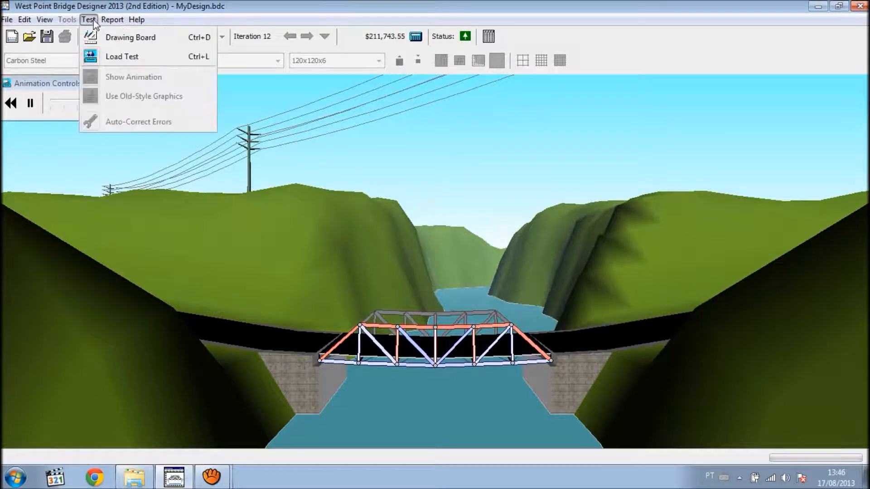
click(109, 39)
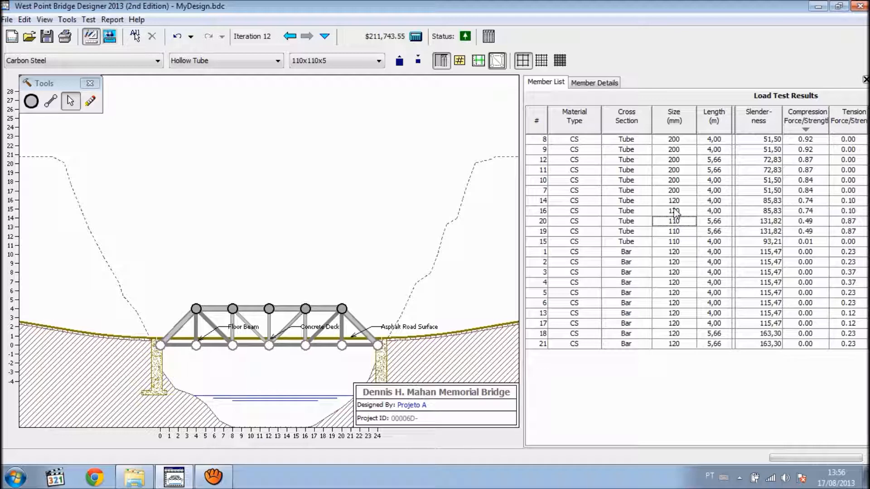
Reduce the size of hollow-tube members 15, 19 and 20 to 100x100x5.
click(676, 221)
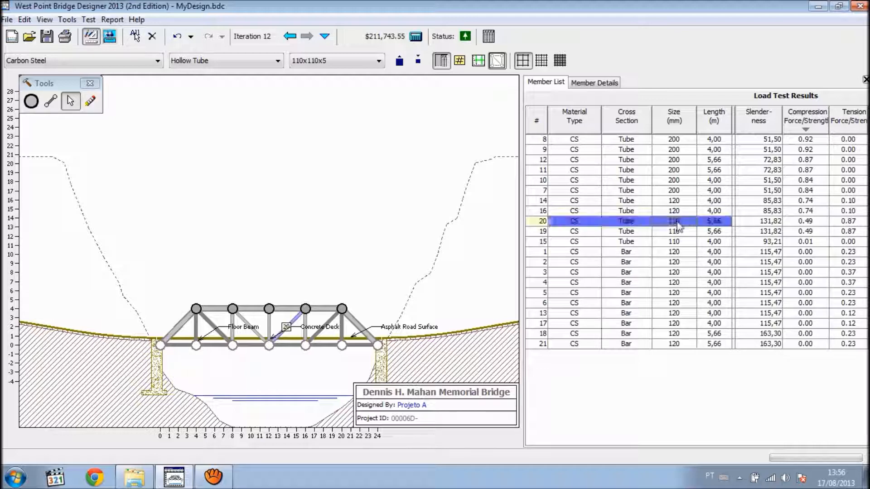
ctrl+click(677, 232)
ctrl+click(675, 243)
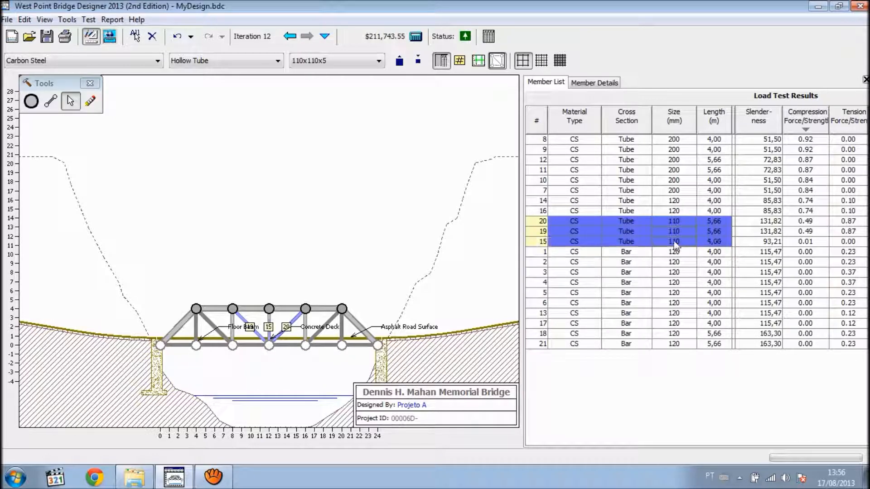
click(417, 63)
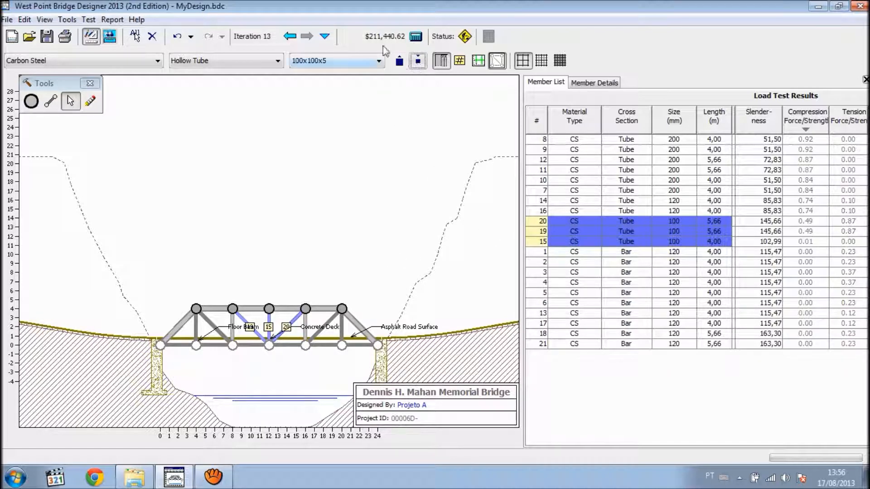
Load-test the bridge with the 100x100x5 tubes and return to the drawing board.
click(94, 21)
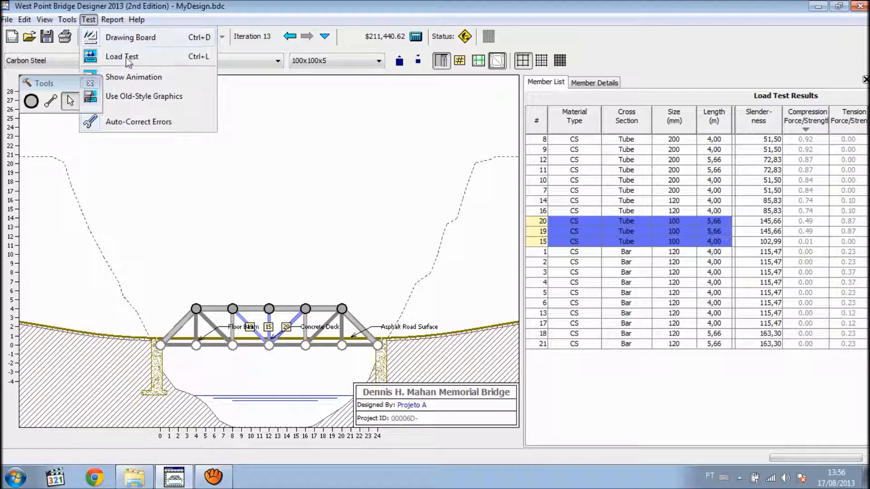
click(120, 57)
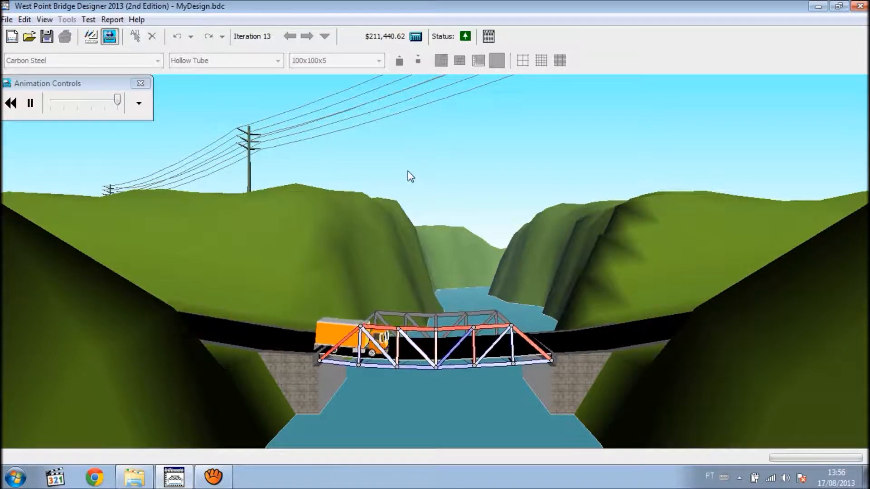
click(89, 20)
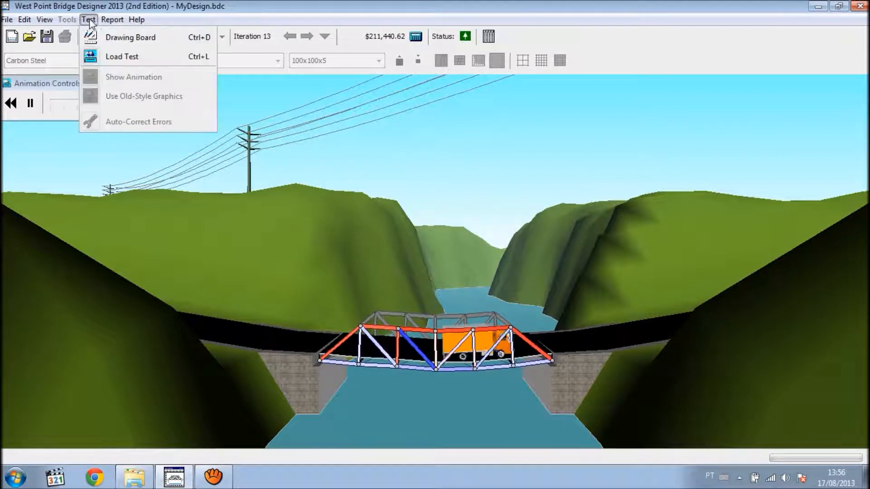
click(113, 38)
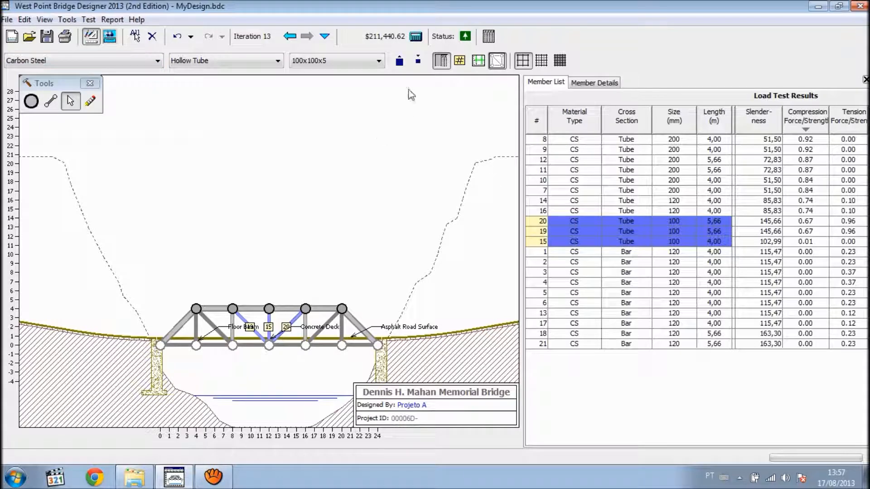
Load-test the bridge with hollow-tube members 15, 19 and 20 reduced to 90x90x4, and return to the drawing board.
click(418, 66)
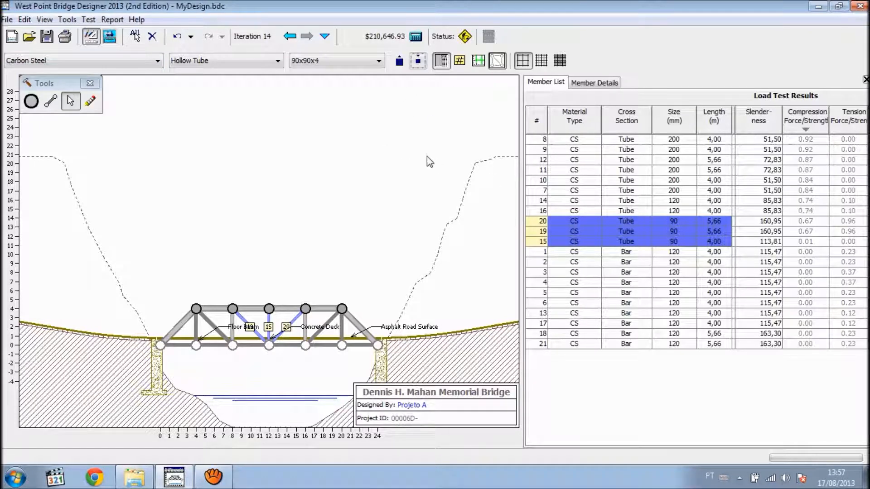
click(92, 21)
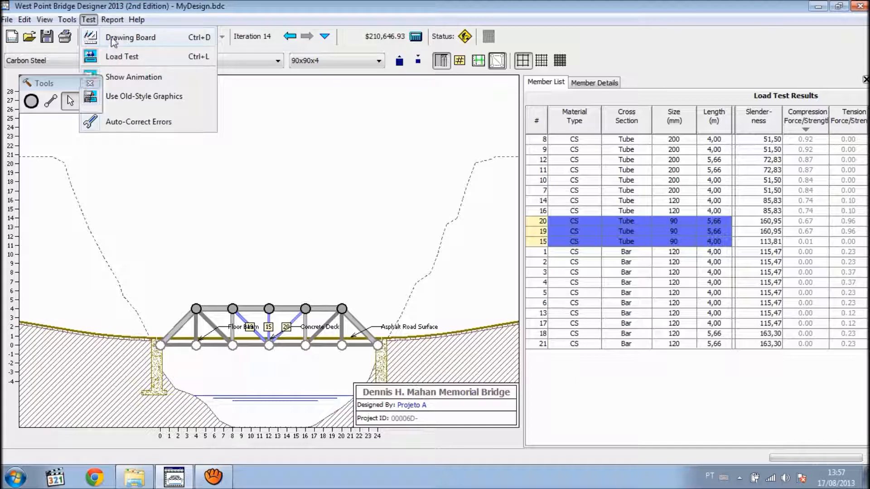
click(113, 39)
click(88, 19)
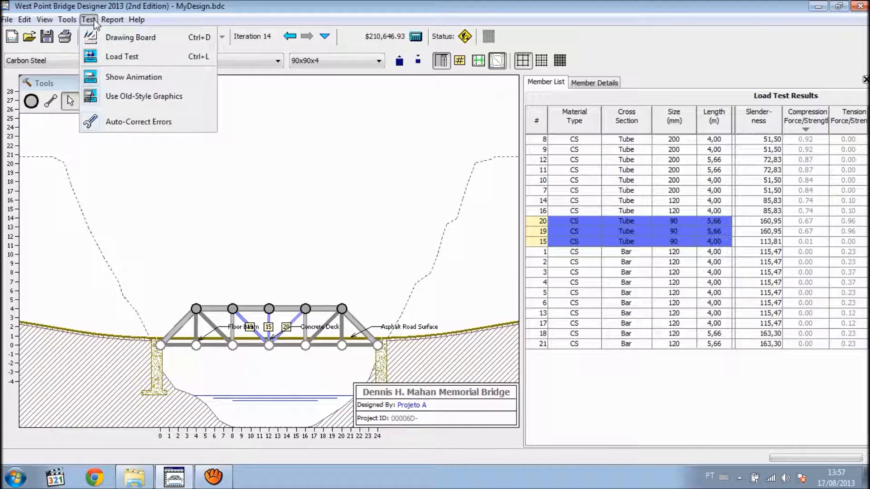
click(103, 62)
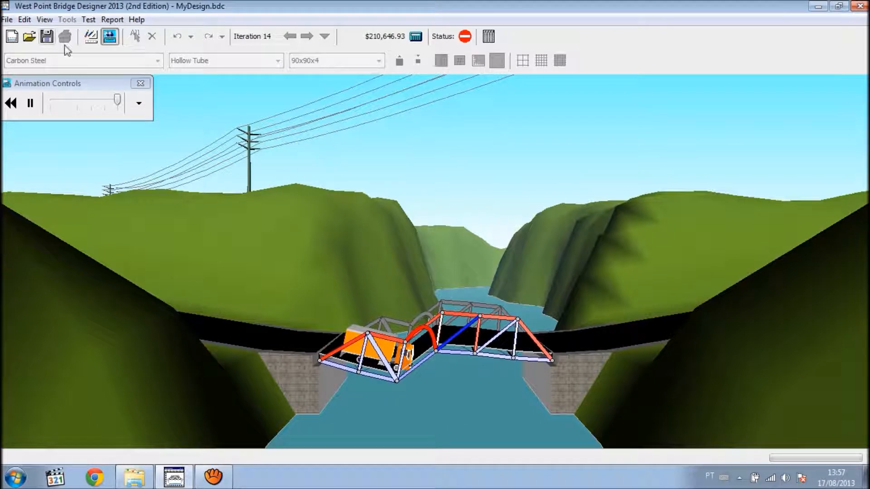
click(88, 20)
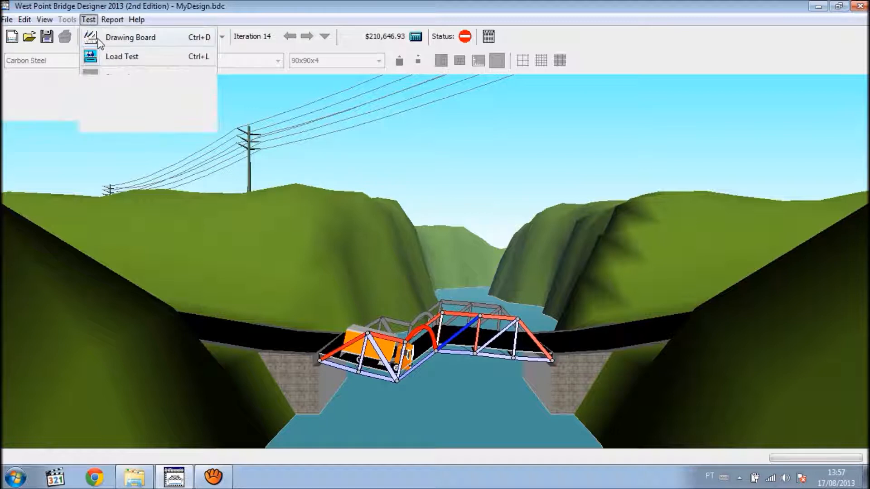
click(101, 36)
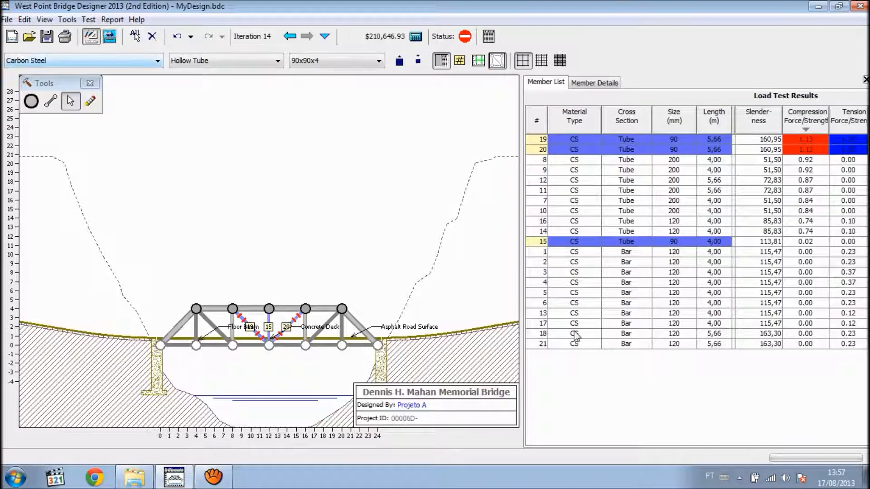
Increase the size of the overloaded diagonal members 19 and 20 to 100x100x5.
click(673, 150)
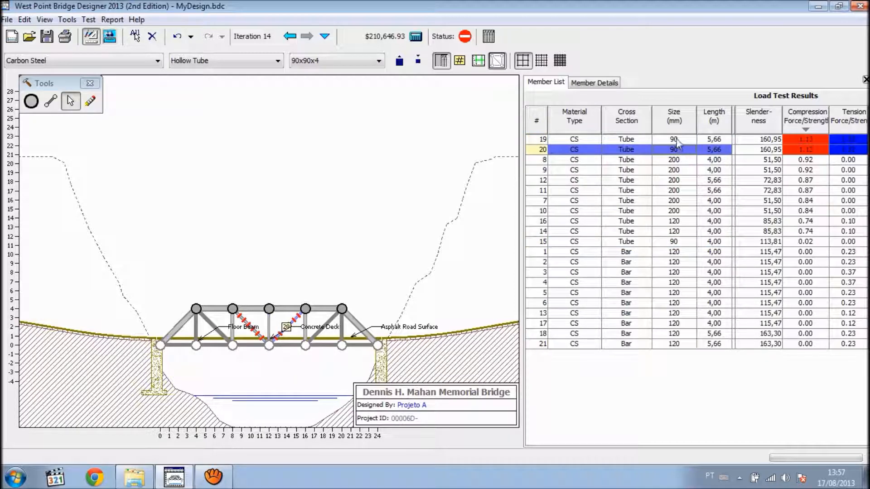
ctrl+click(675, 139)
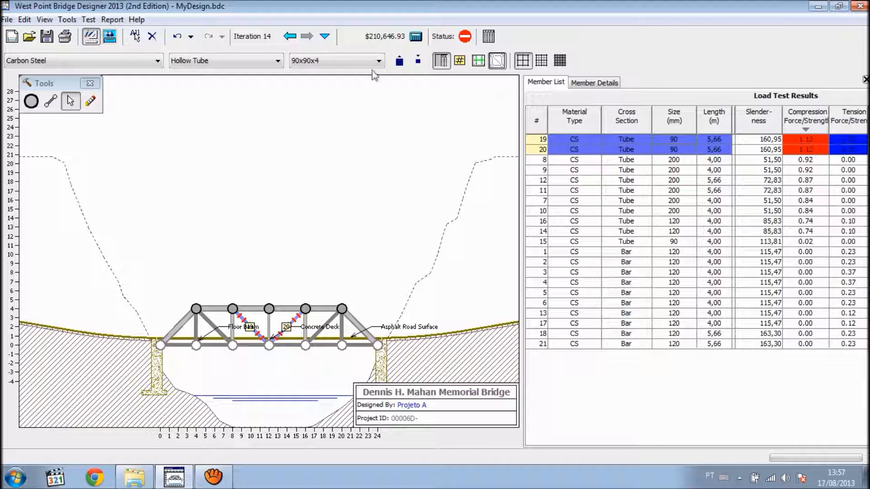
click(399, 60)
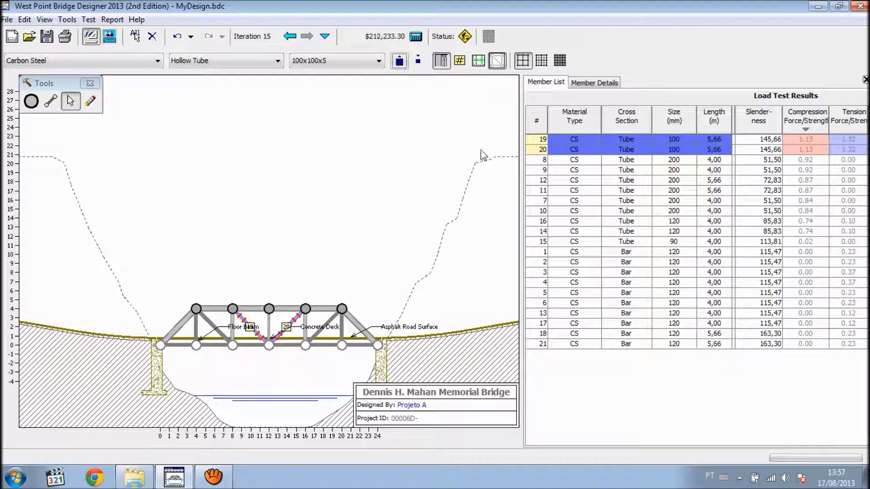
Reduce the size of the central vertical member 15 to 50x50x2.
click(693, 241)
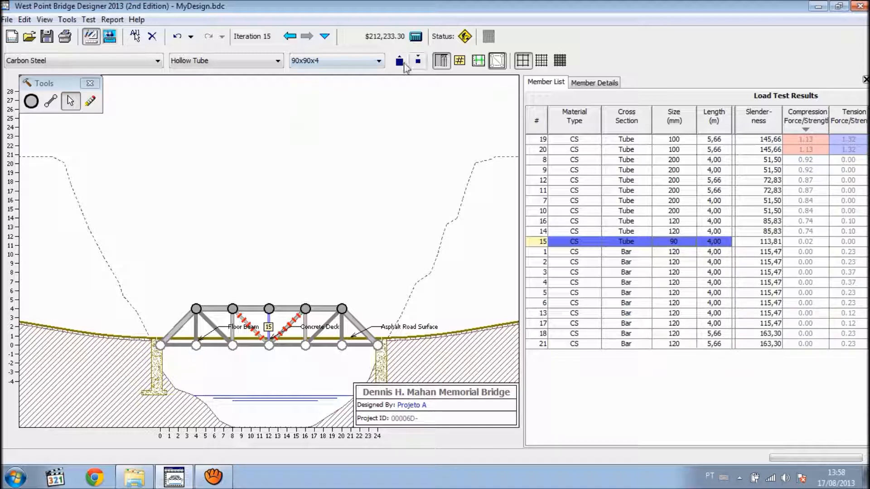
click(378, 61)
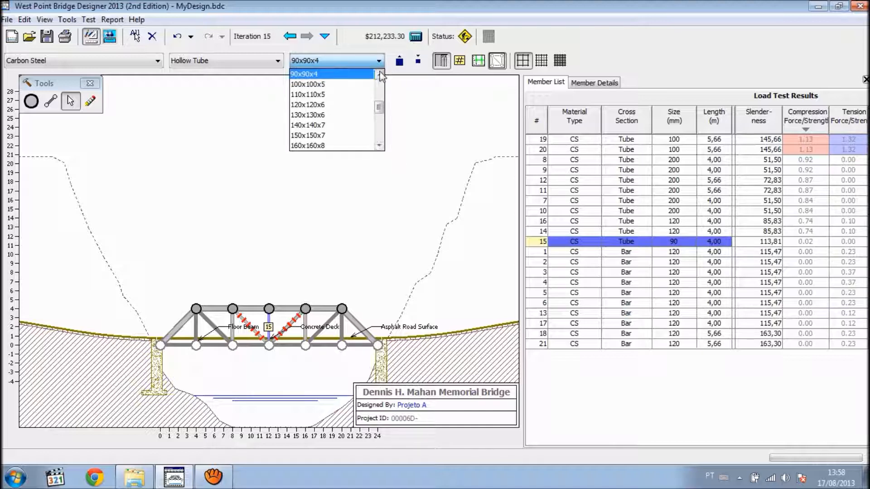
click(379, 74)
click(378, 74)
click(378, 73)
click(378, 73)
click(378, 74)
click(379, 74)
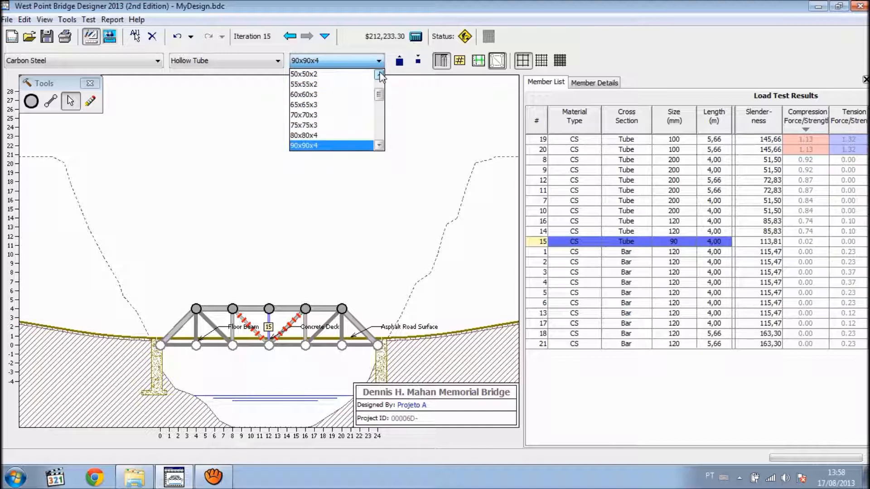
click(340, 76)
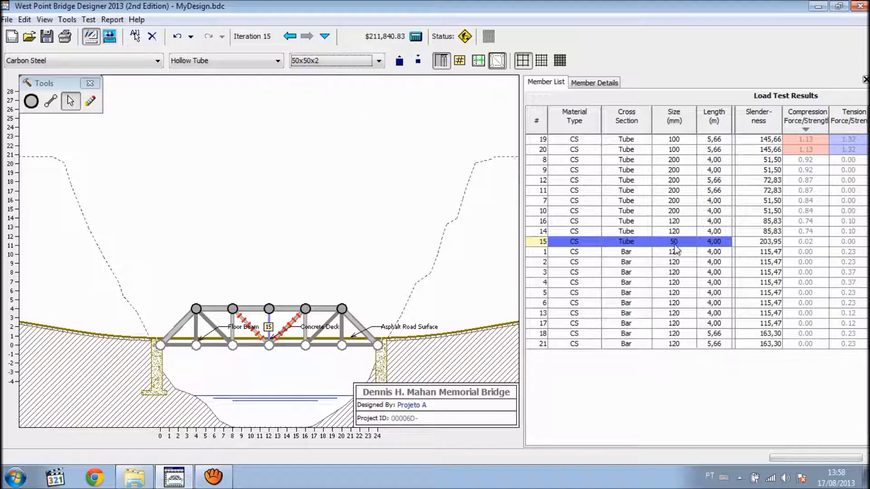
Load-test the bridge with member 15 at 50x50x2 and return to the drawing board.
click(90, 20)
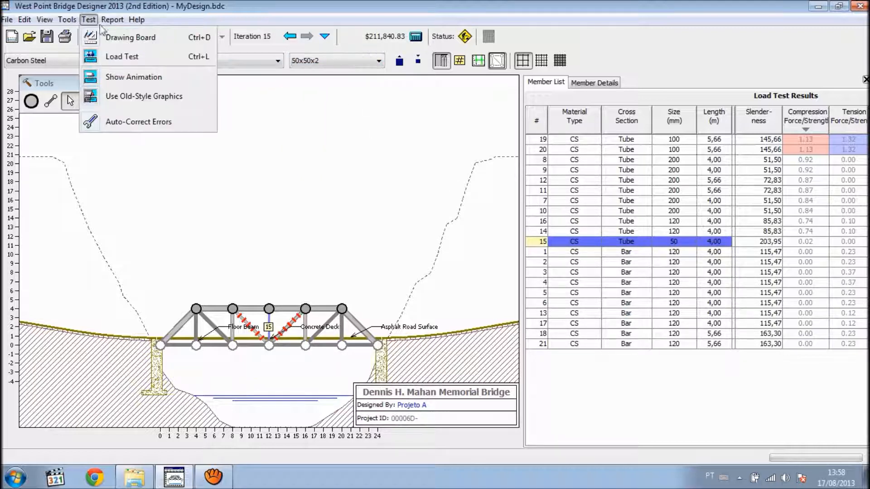
click(101, 58)
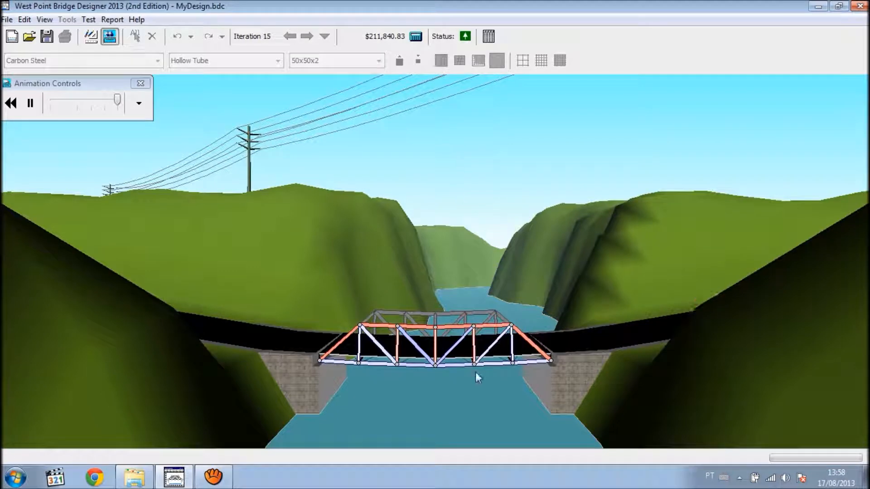
click(89, 23)
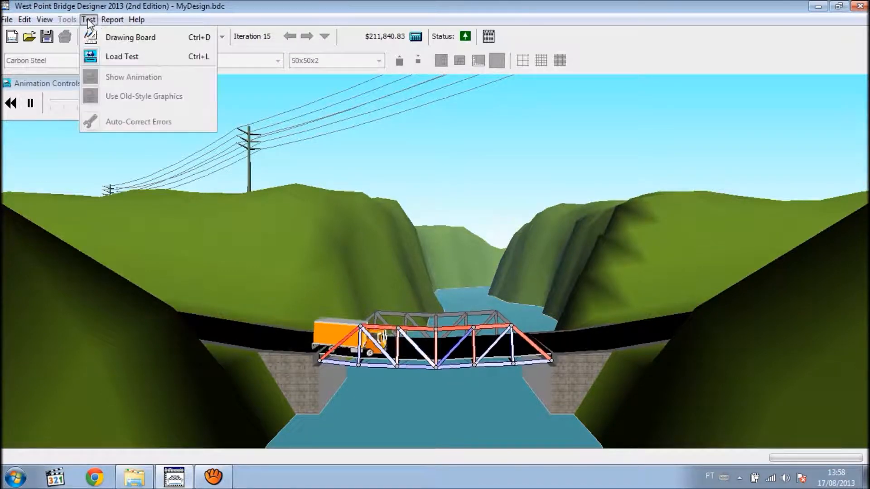
click(101, 41)
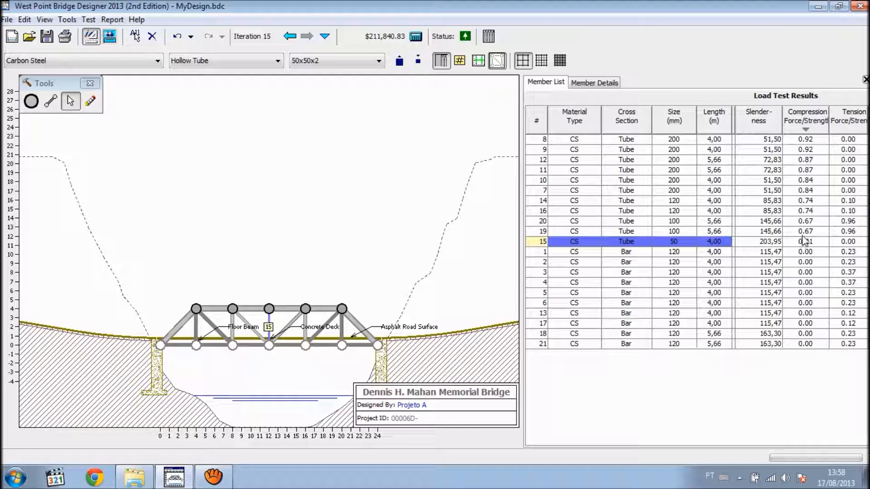
Try smaller sizes for member 15, going from 40x40x2 through 35x35x2 down to 30x30x2.
click(378, 61)
click(379, 75)
click(379, 75)
click(379, 75)
click(379, 75)
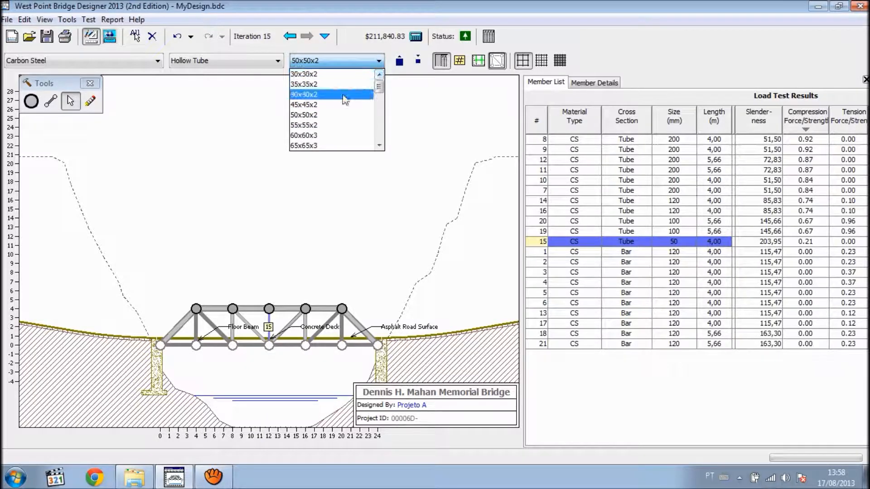
click(343, 96)
click(378, 61)
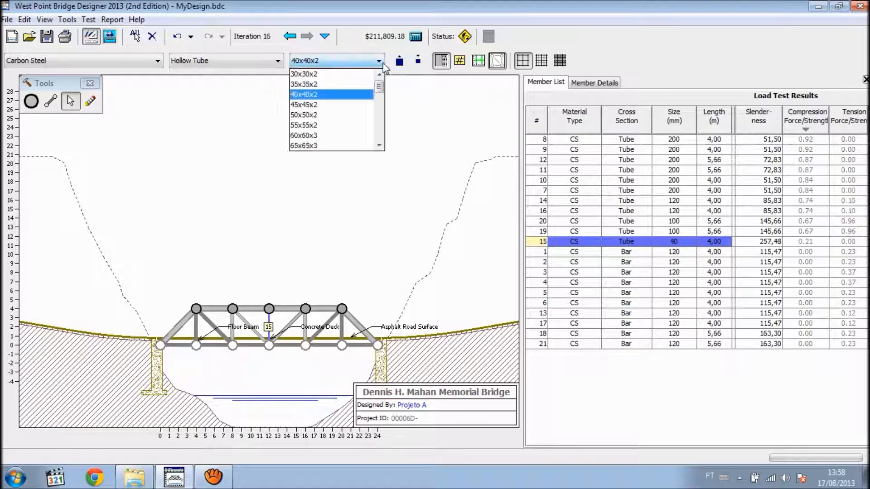
click(334, 87)
click(351, 62)
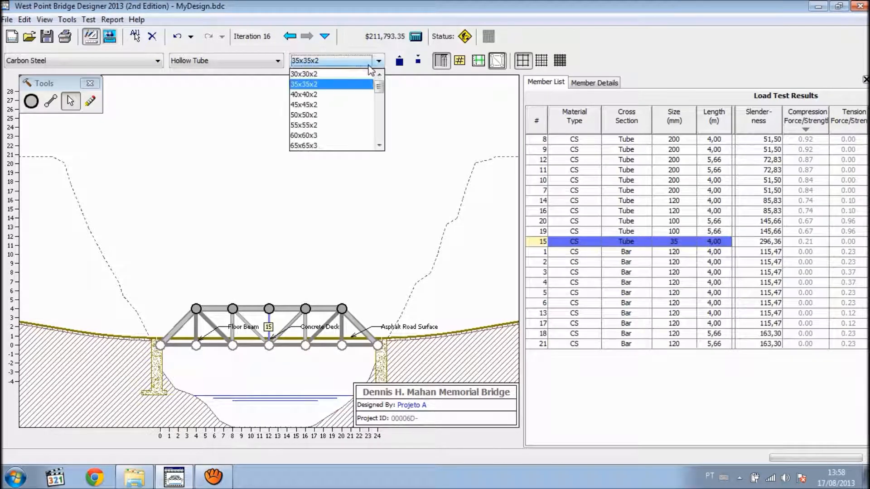
click(329, 74)
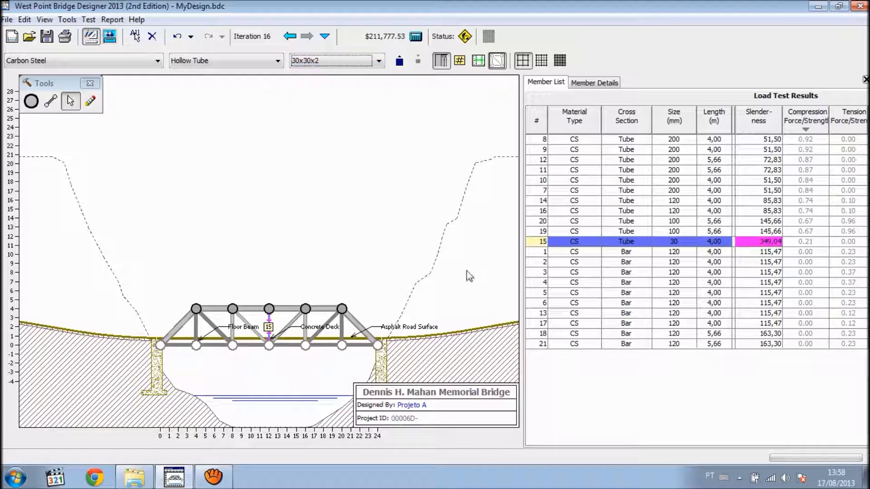
Set member 15, whose slenderness is flagged, to the size 35x35x2.
click(754, 241)
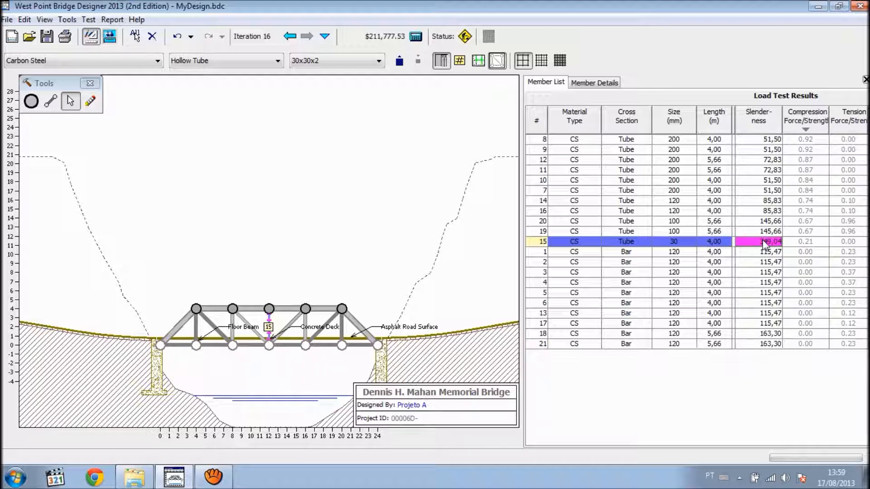
click(352, 60)
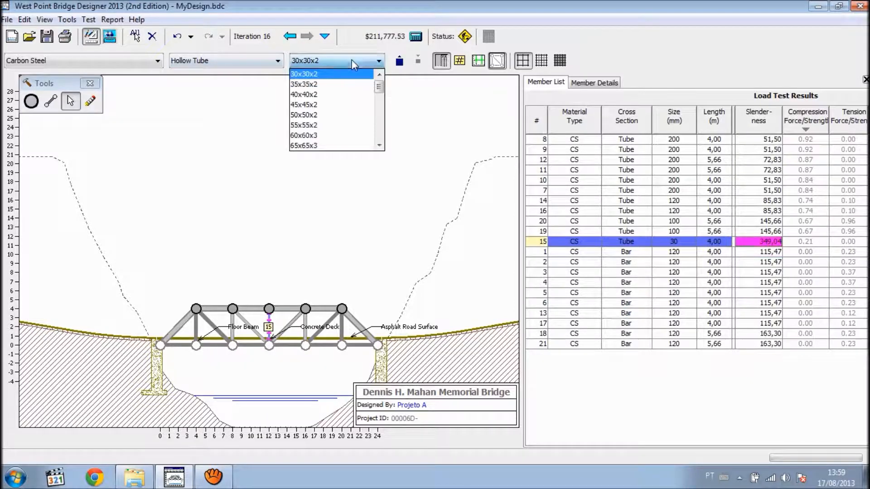
click(337, 85)
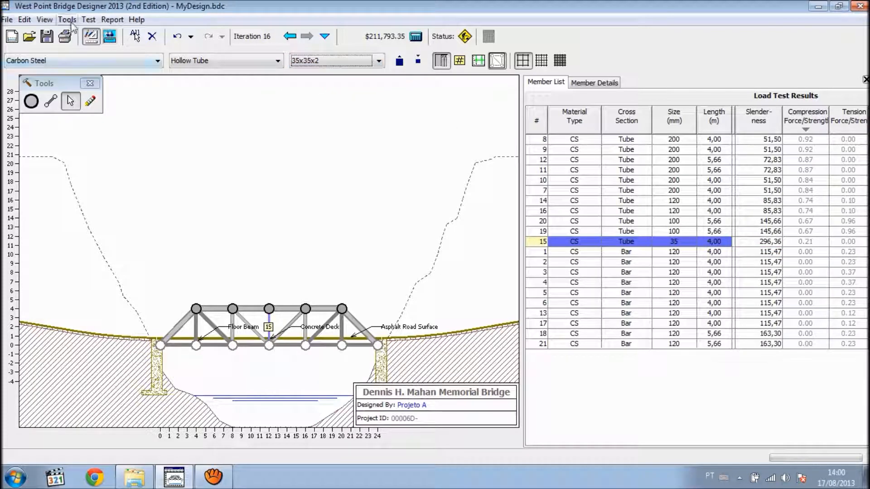
Load-test the bridge with member 15 at 35x35x2 and return to the drawing board.
click(87, 20)
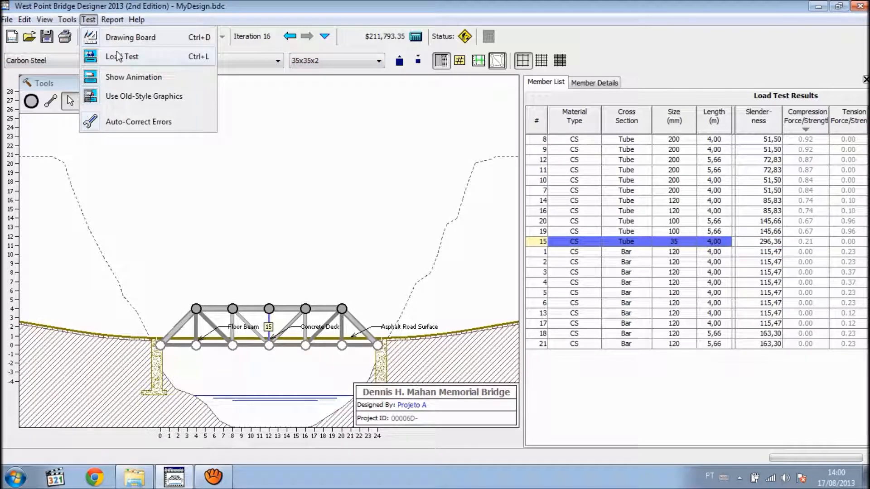
click(127, 58)
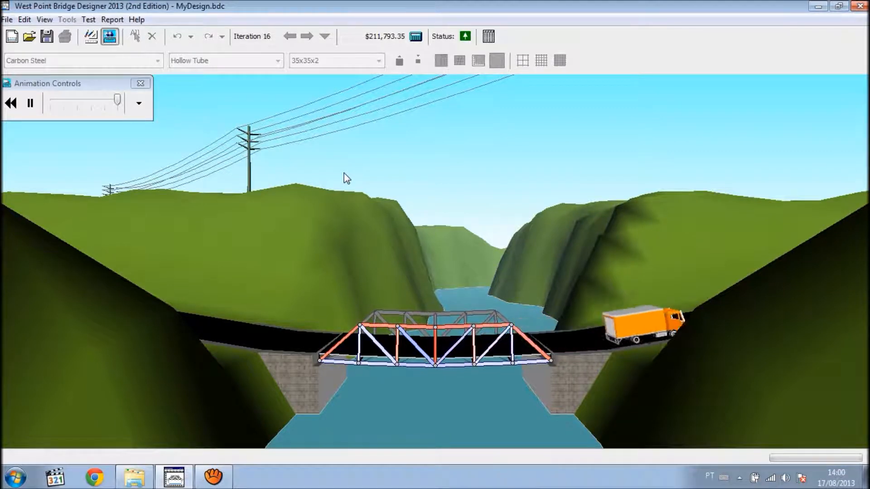
click(89, 20)
click(129, 37)
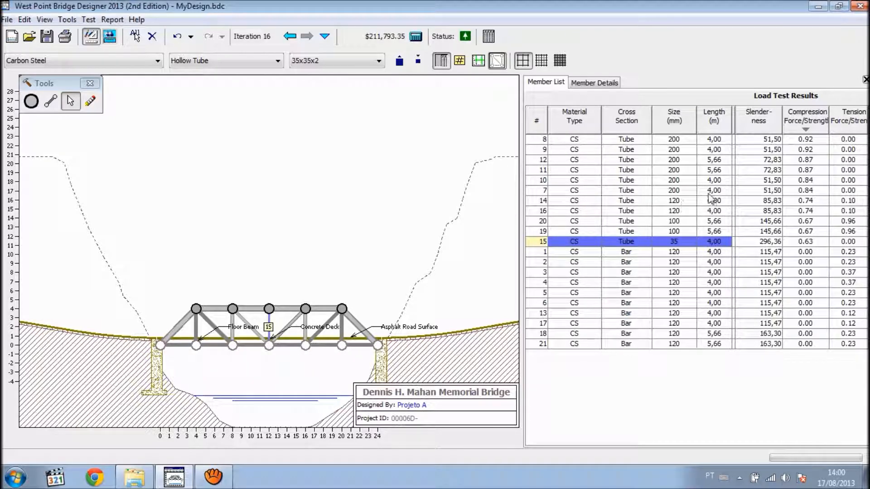
Reduce the size of all solid-bar members (1 to 6, 13, 17, 18 and 21) to 100x100.
click(636, 254)
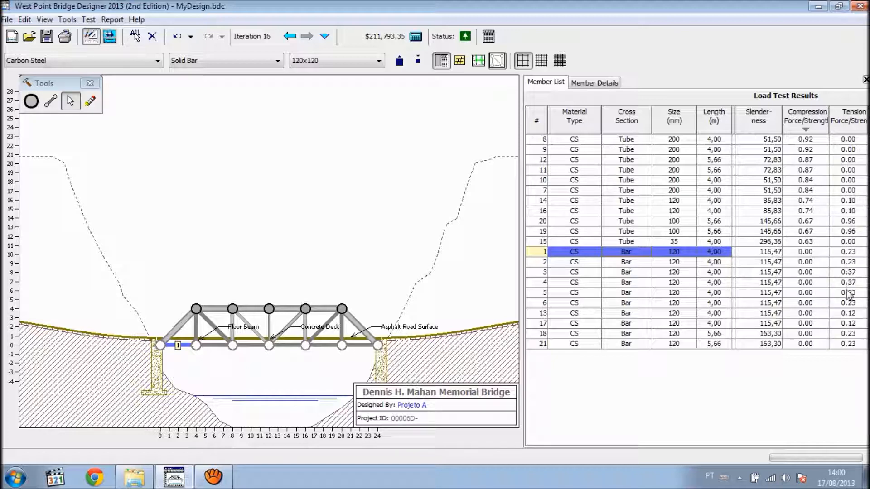
ctrl+click(631, 267)
ctrl+click(627, 274)
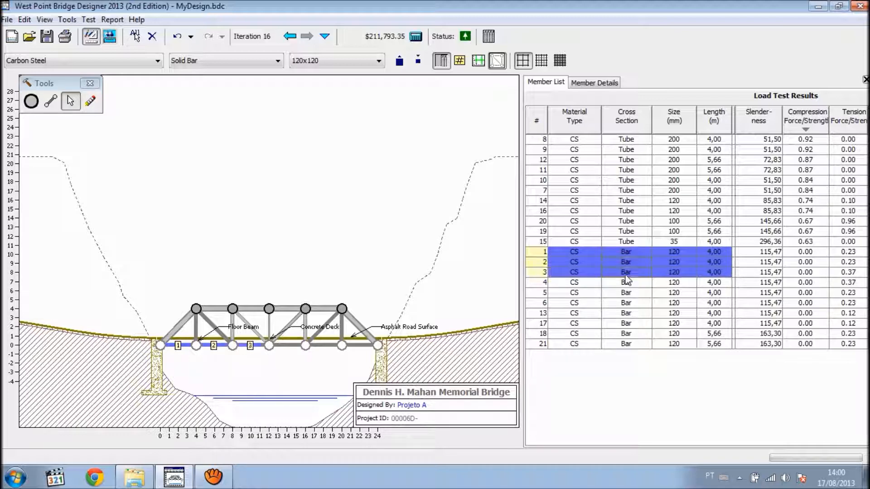
ctrl+click(625, 284)
ctrl+click(626, 292)
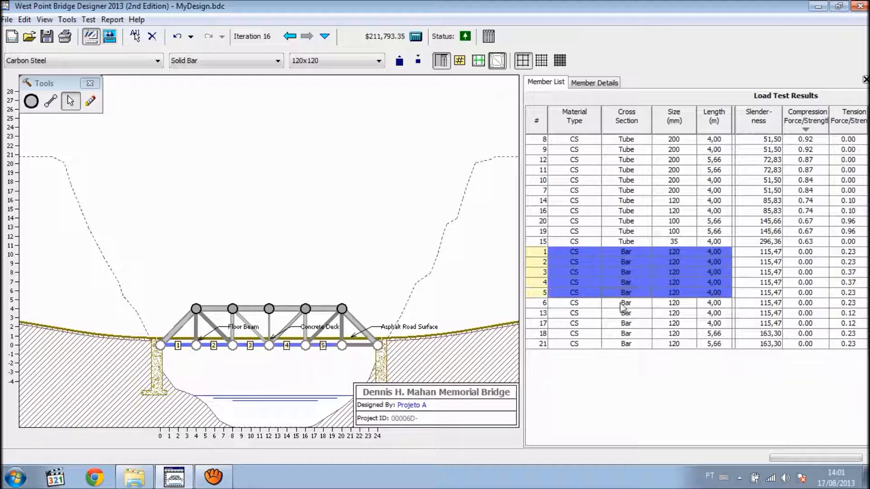
ctrl+click(621, 304)
ctrl+click(622, 313)
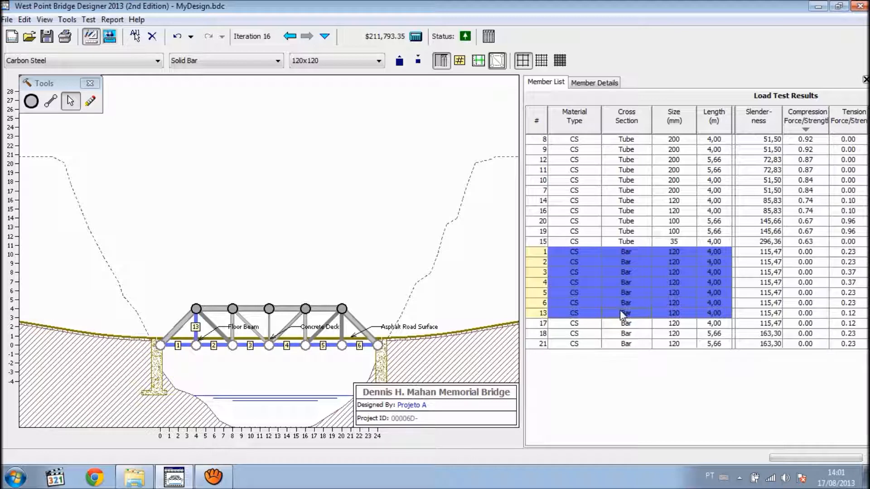
ctrl+click(623, 323)
ctrl+click(624, 334)
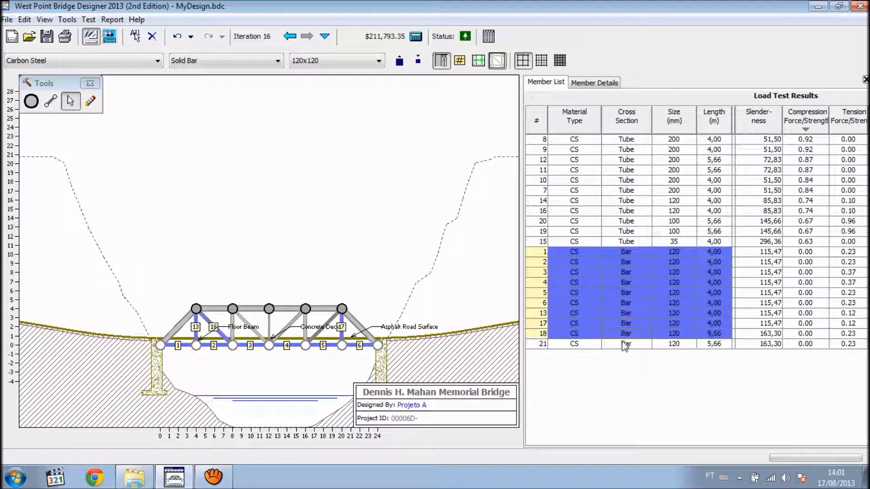
ctrl+click(624, 344)
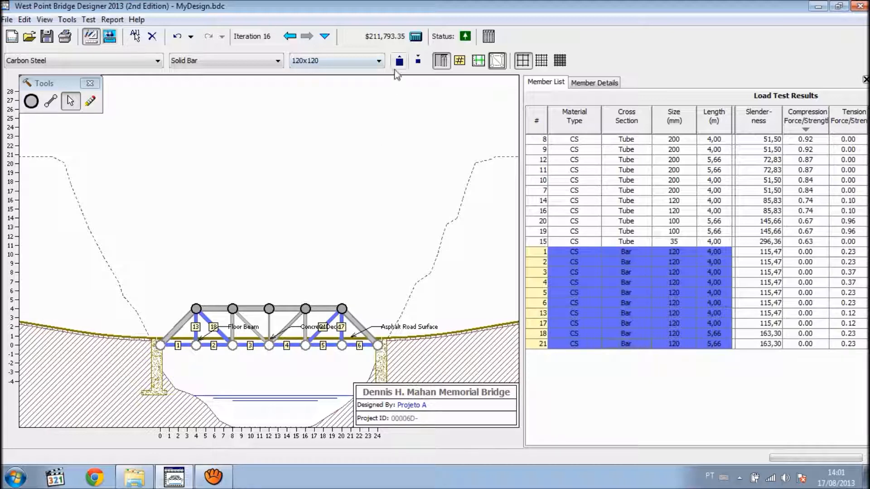
click(379, 61)
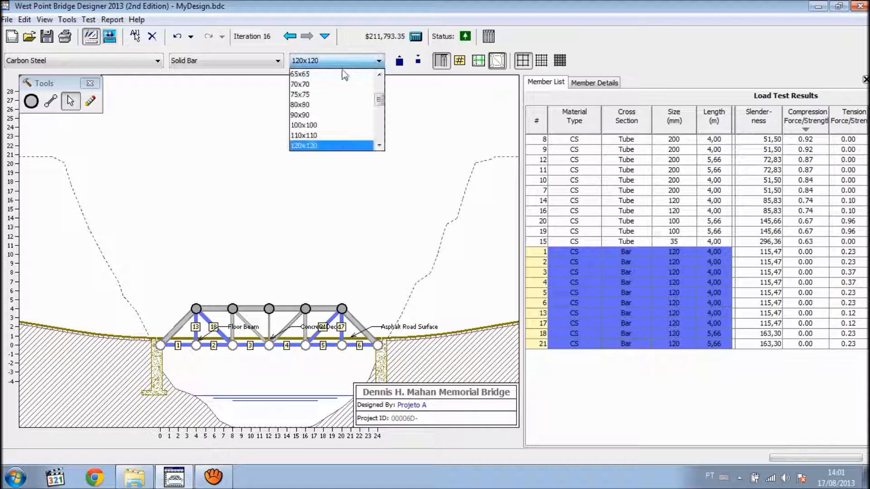
click(339, 129)
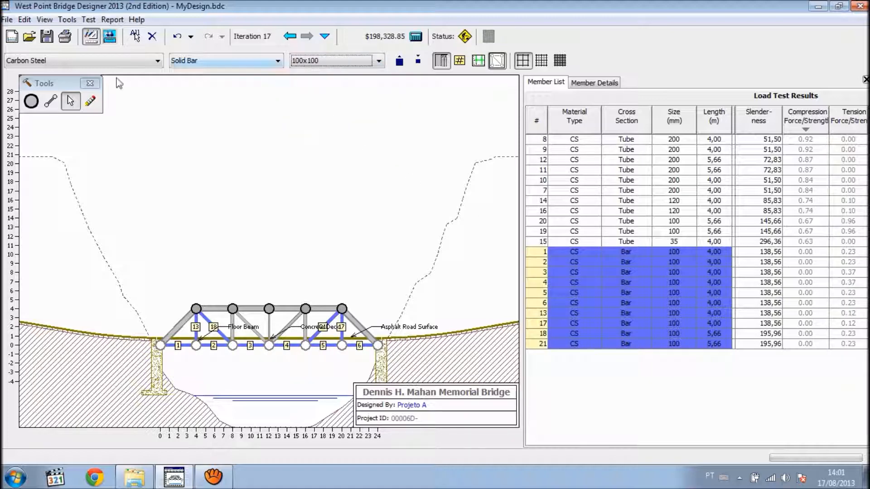
Load-test the bridge with all solid-bar members at 100x100 and return to the drawing board.
click(88, 19)
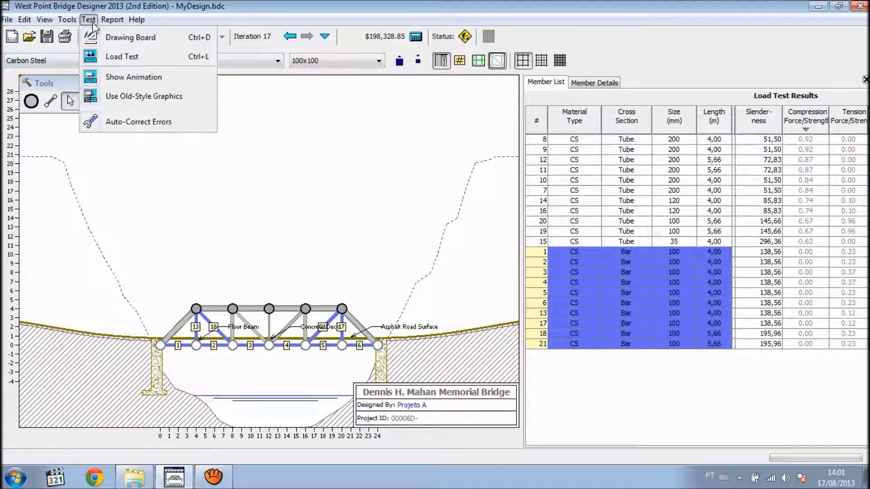
click(109, 59)
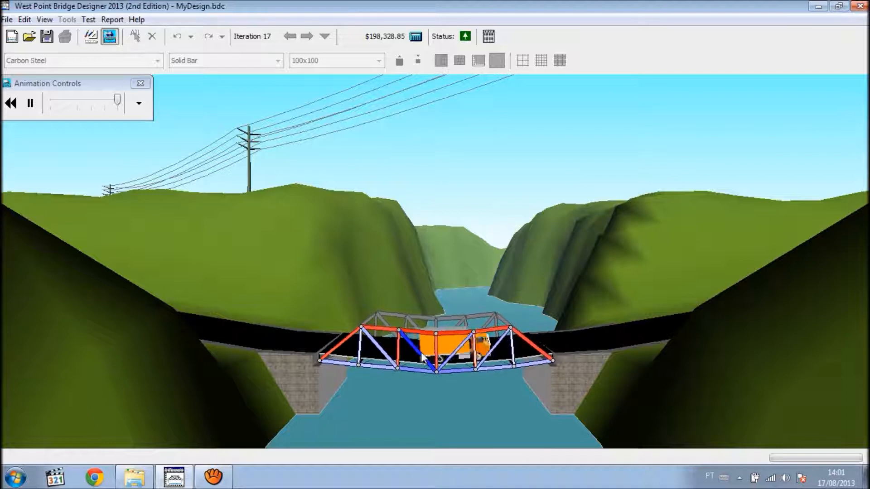
click(88, 19)
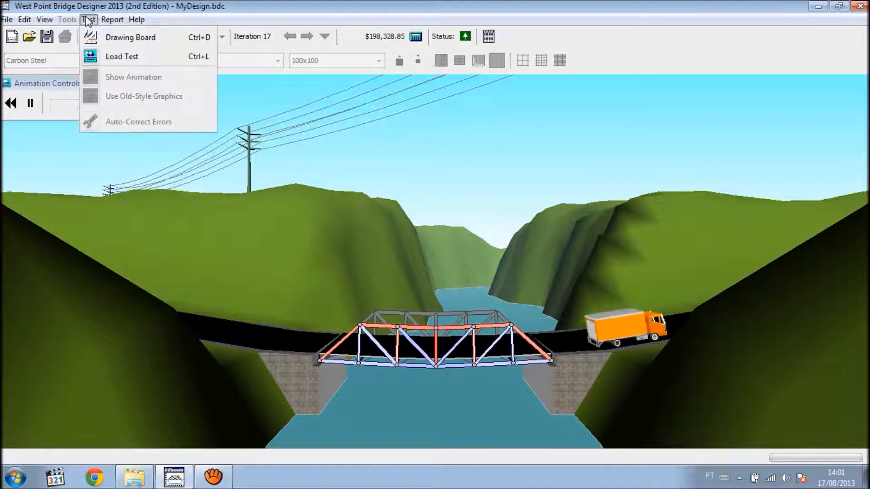
click(104, 38)
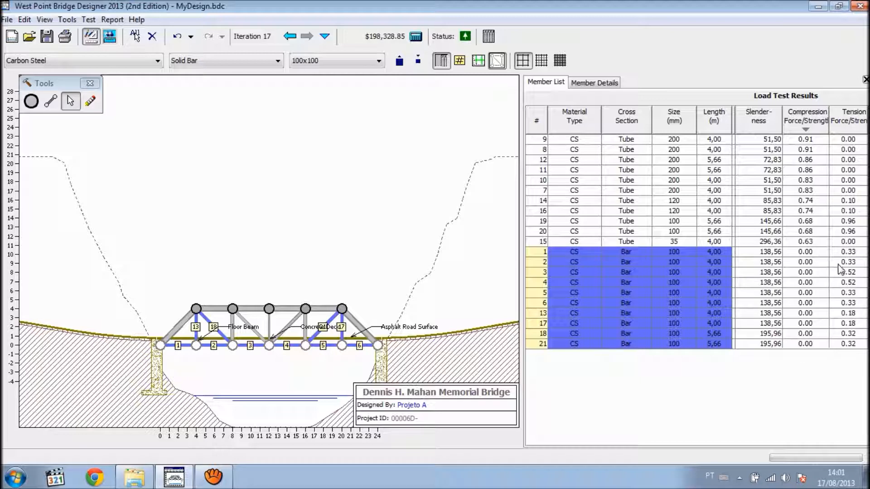
Set all solid-bar members to 75x75, then load-test the bridge and return to the drawing board.
click(379, 61)
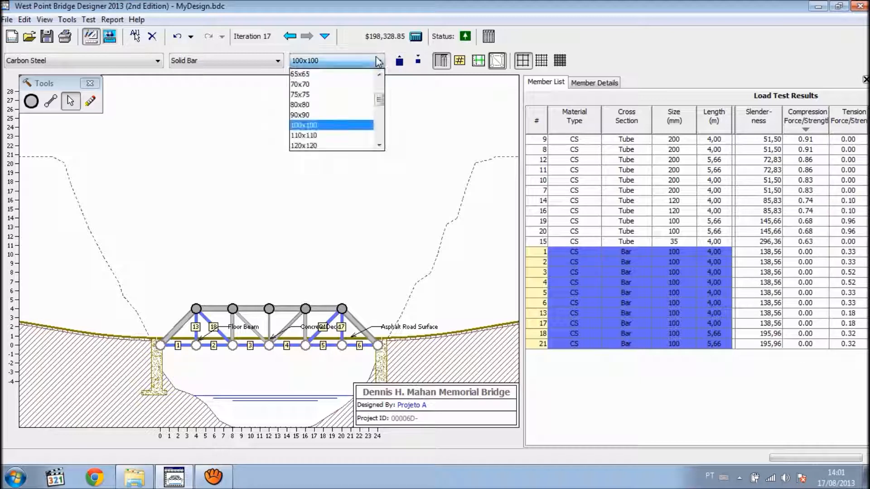
click(318, 95)
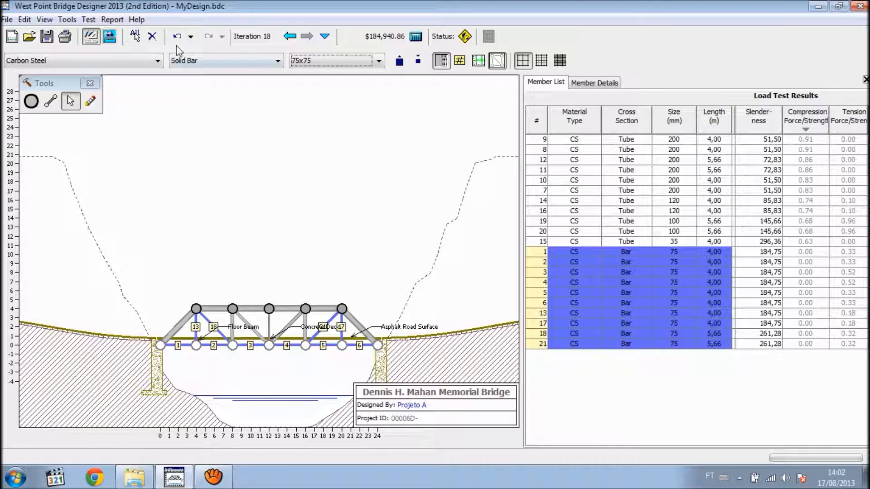
click(88, 19)
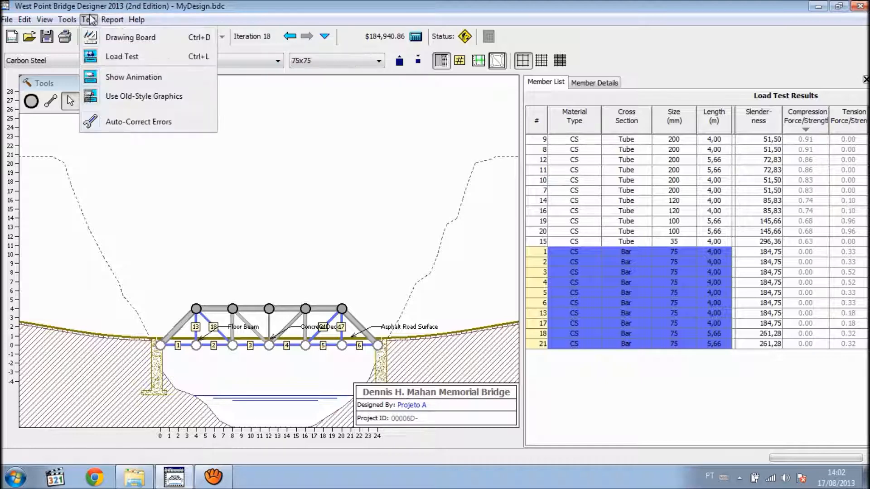
click(110, 57)
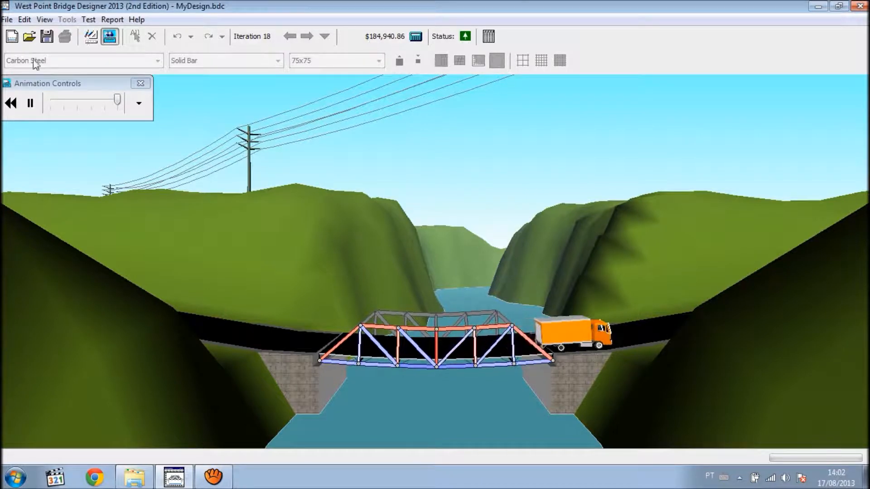
click(89, 19)
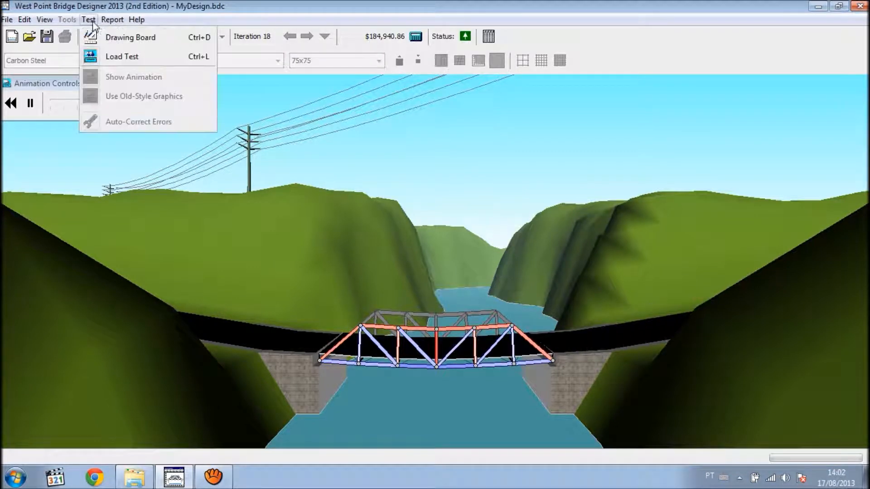
click(109, 40)
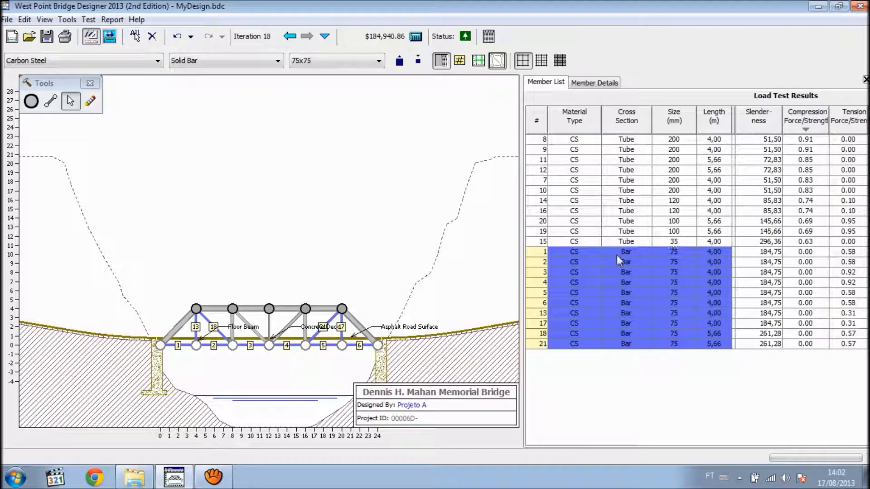
Reduce the size of all solid-bar members (1 to 6, 13, 17, 18 and 21) to 70x70.
click(377, 63)
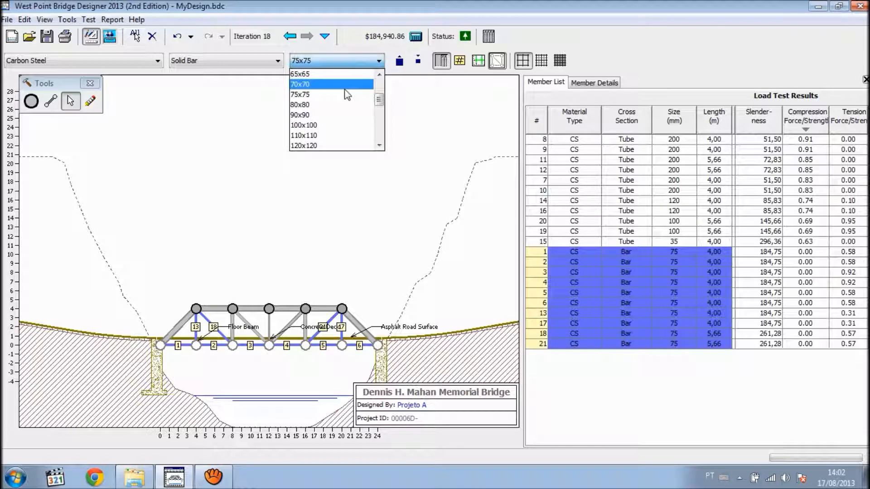
click(846, 273)
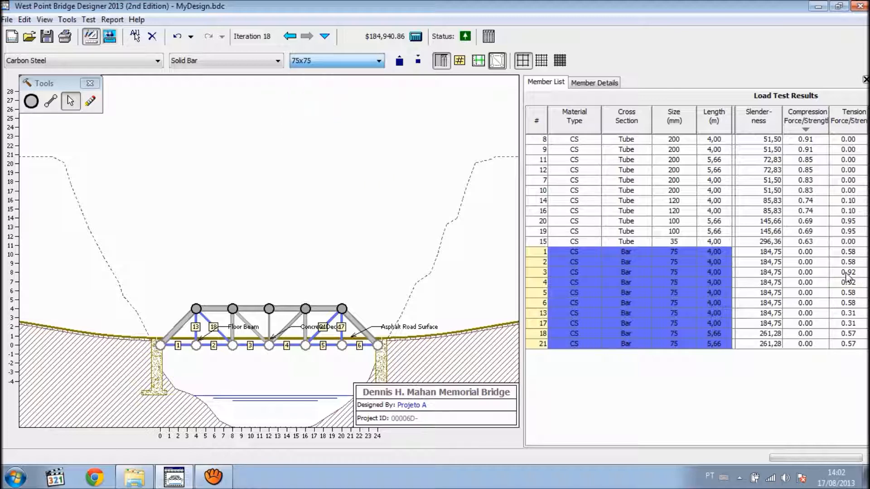
click(722, 276)
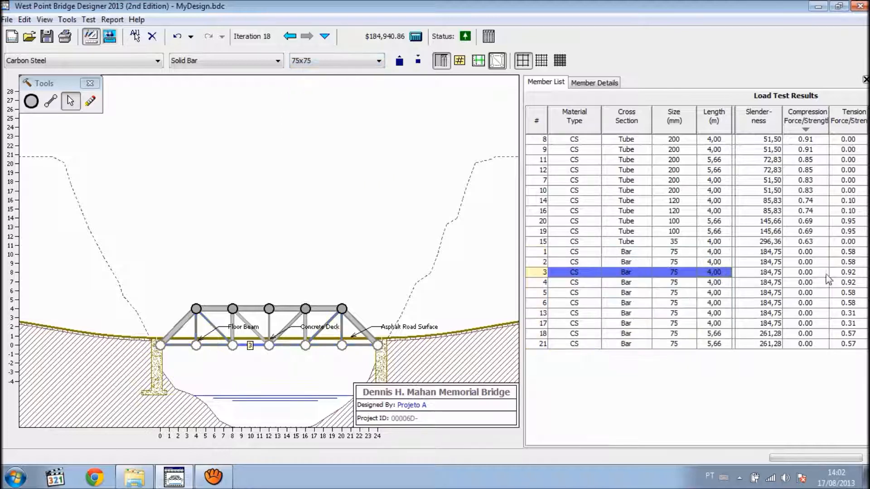
ctrl+click(619, 282)
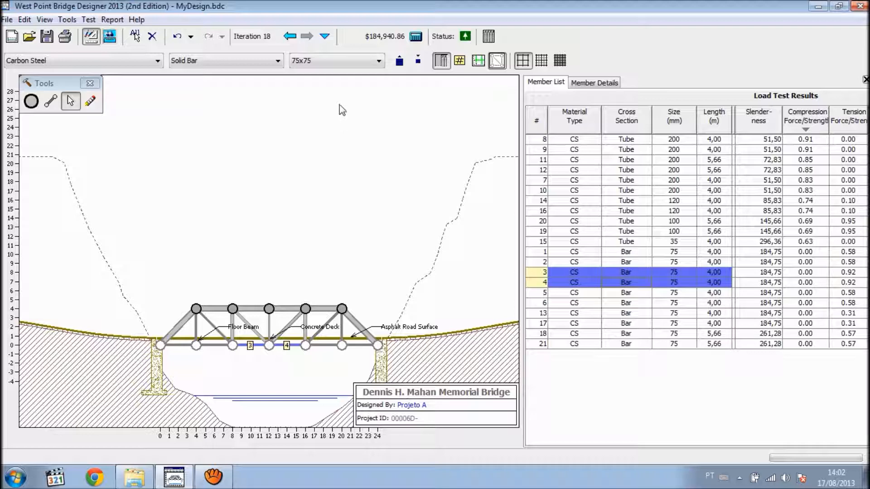
ctrl+click(571, 253)
mouse_move(561, 294)
mouse_down()
mouse_move(554, 313)
mouse_move(562, 347)
mouse_up()
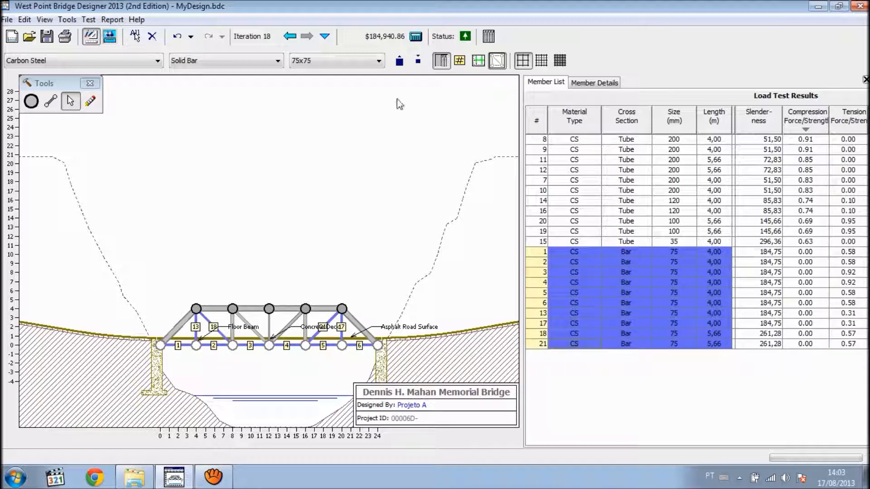
click(417, 62)
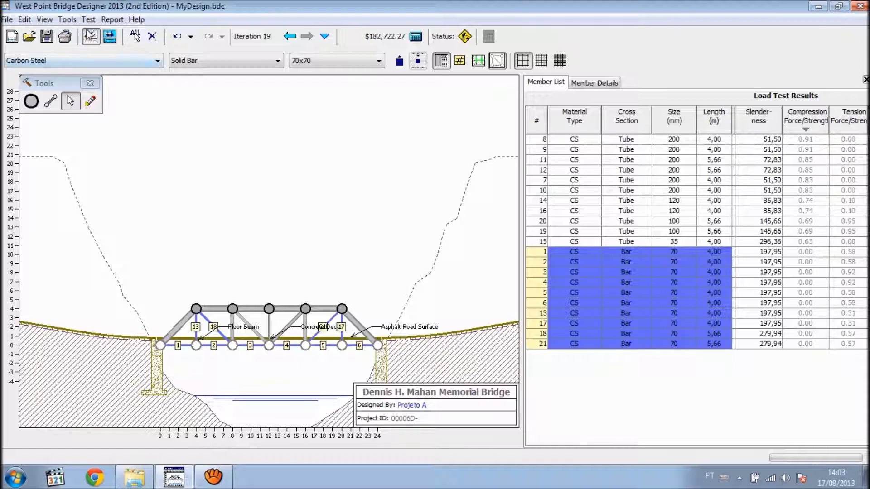
Load-test the bridge with the solid bars at 70x70 and return to the drawing board.
click(89, 19)
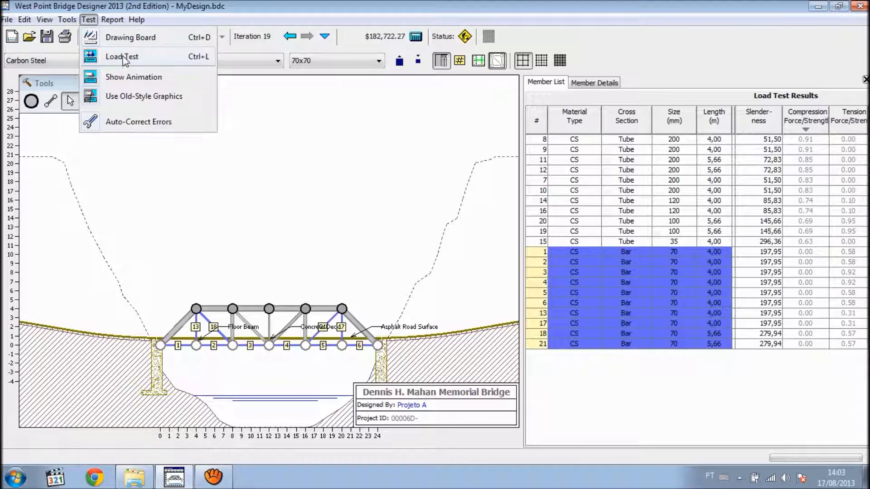
click(122, 57)
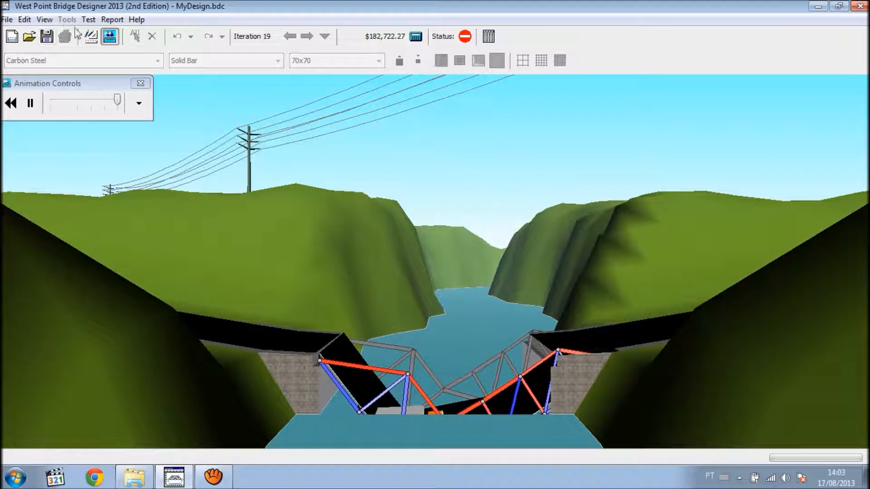
click(88, 20)
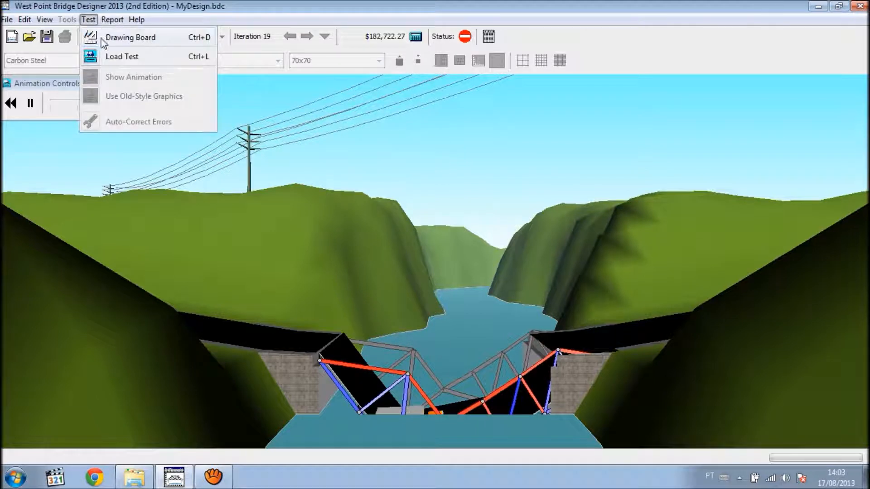
click(131, 37)
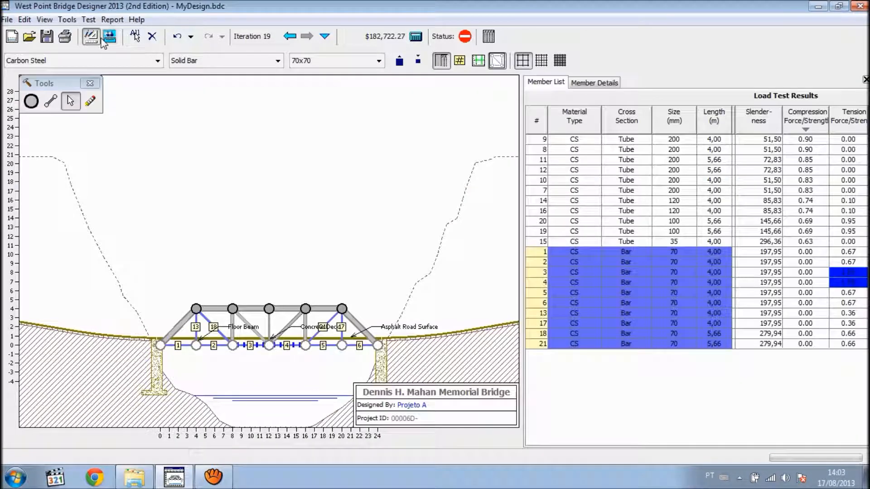
Increase the size of the two middle bottom-chord members, 3 and 4, to 75x75.
click(714, 273)
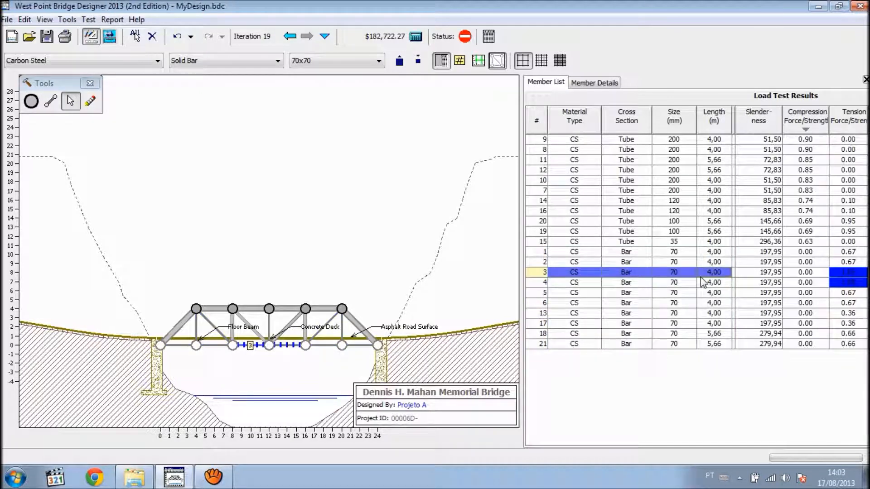
ctrl+click(637, 281)
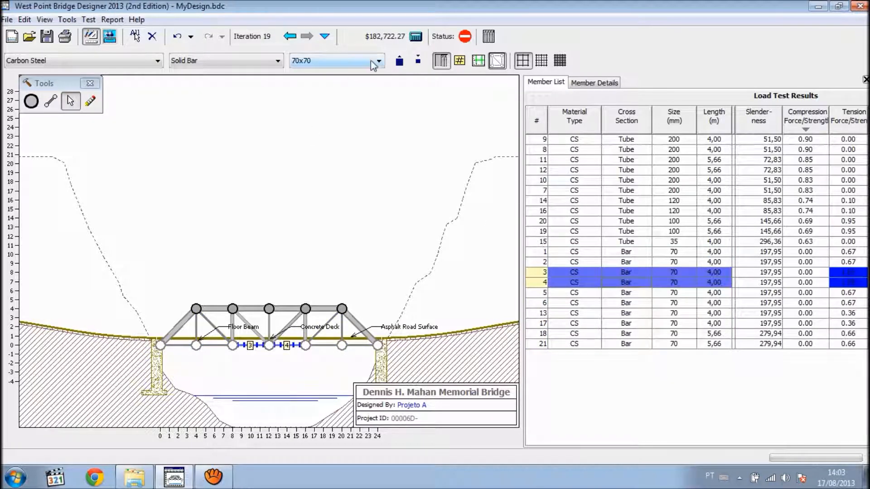
click(399, 61)
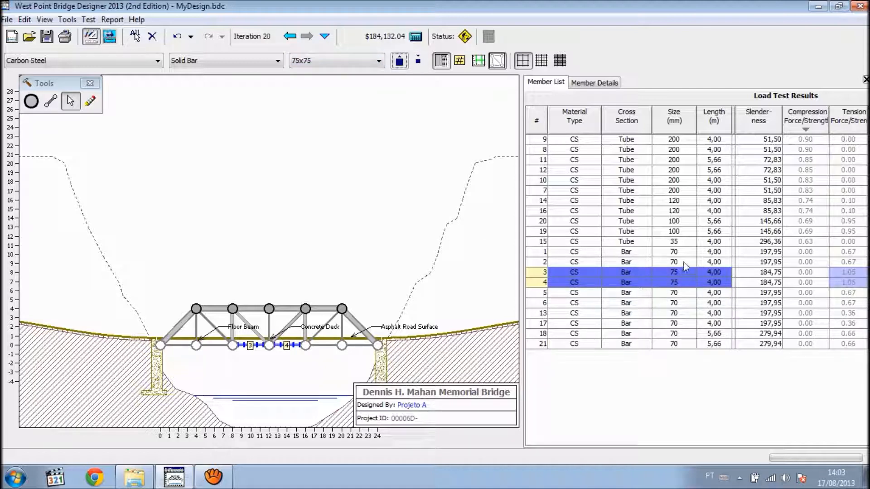
Reduce the other solid-bar members (1, 2, 5, 6, 13, 17, 18 and 21) to 65x65.
click(658, 254)
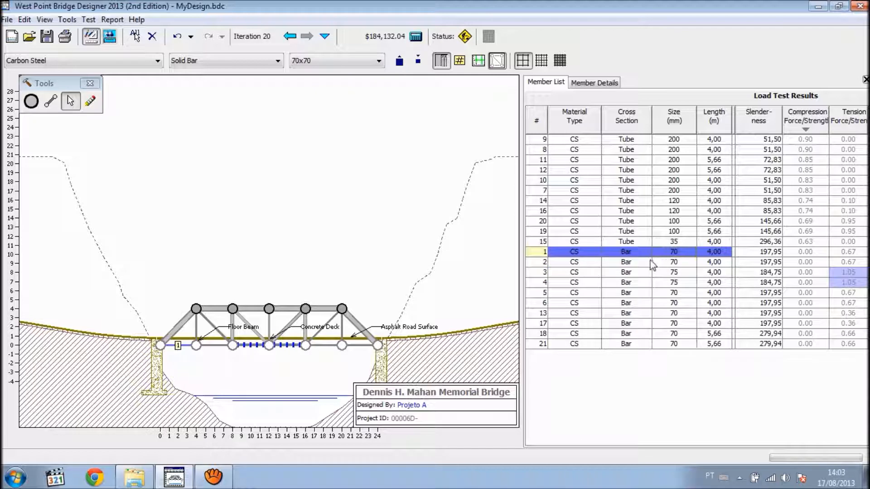
ctrl+click(655, 262)
ctrl+drag(675, 294, 671, 302)
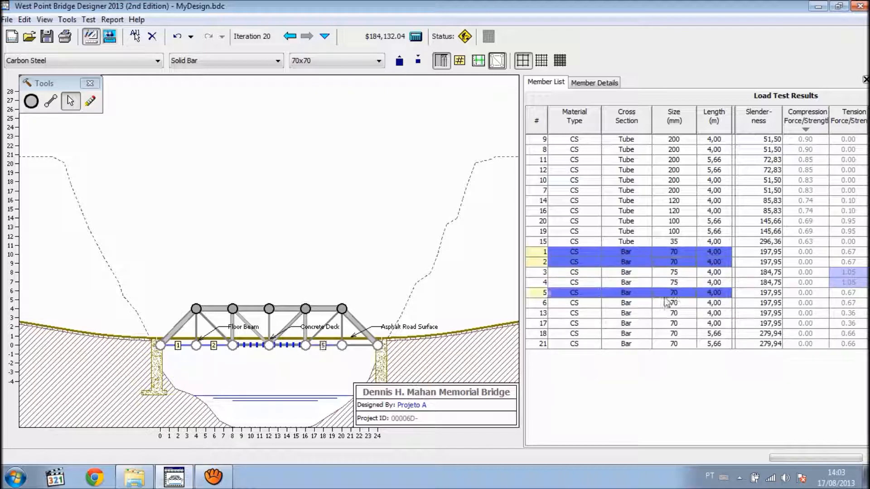
ctrl+drag(583, 317, 576, 358)
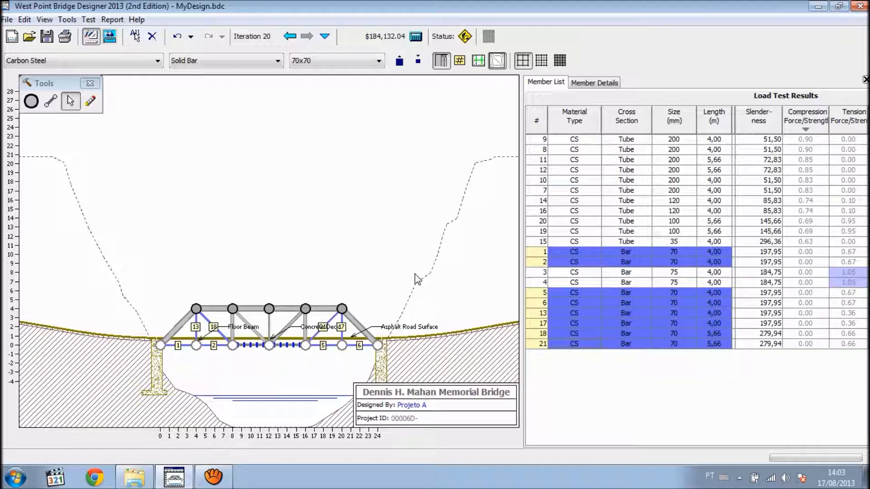
click(418, 61)
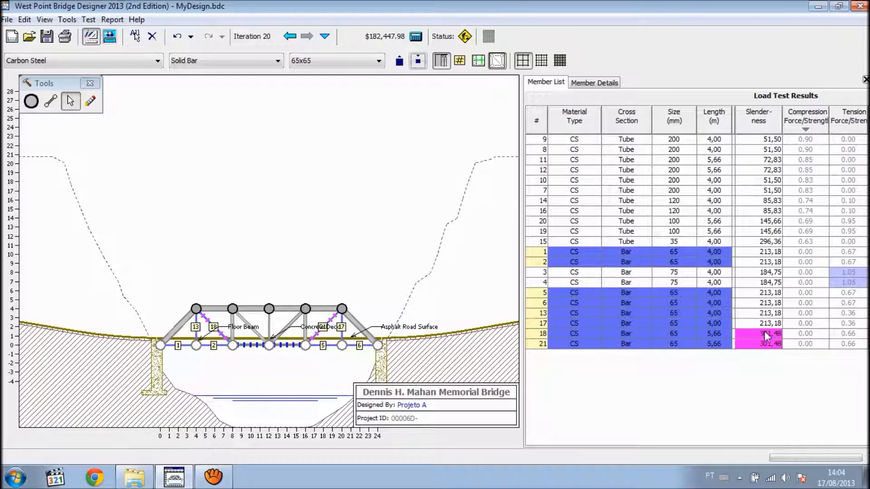
Increase the size of diagonal members 18 and 21, whose slenderness is flagged, to 70x70.
click(675, 333)
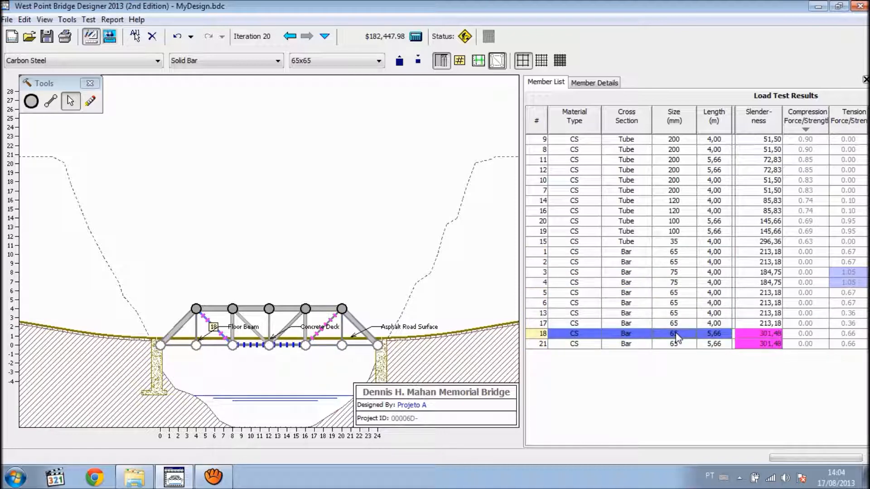
ctrl+click(648, 344)
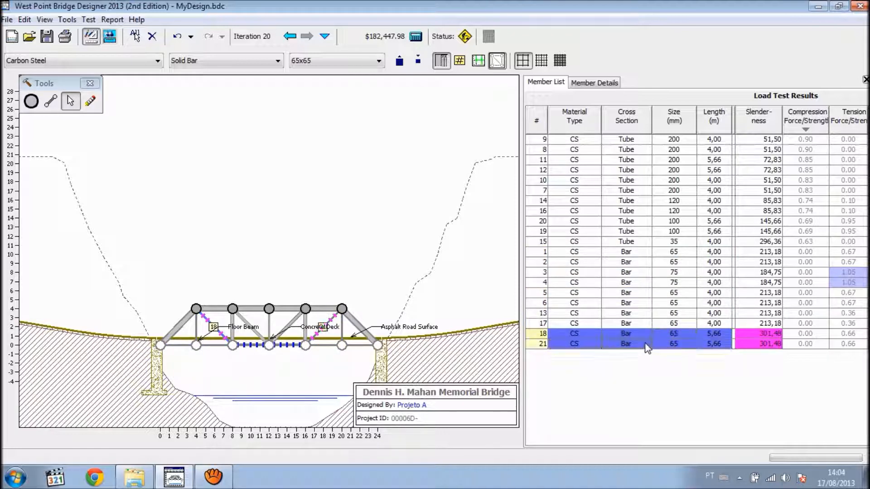
click(399, 61)
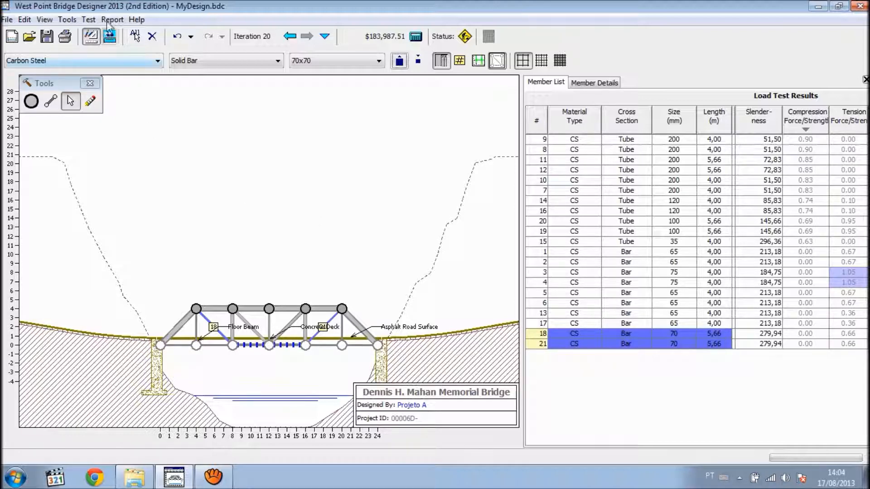
Load-test the bridge with the mixed 65x65, 70x70 and 75x75 solid bars and return to the drawing board.
click(89, 19)
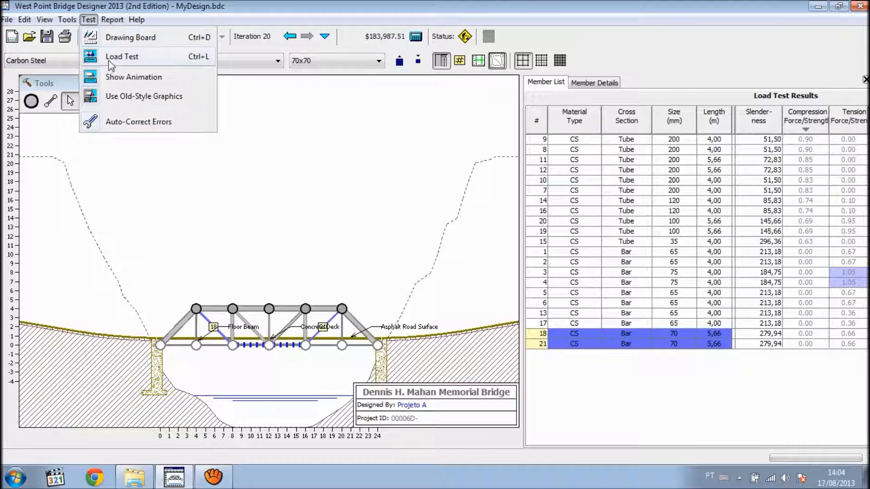
click(110, 59)
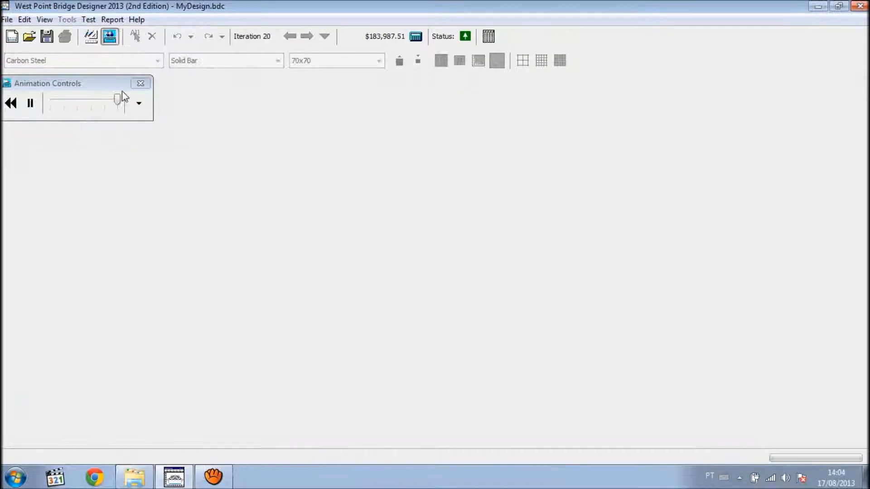
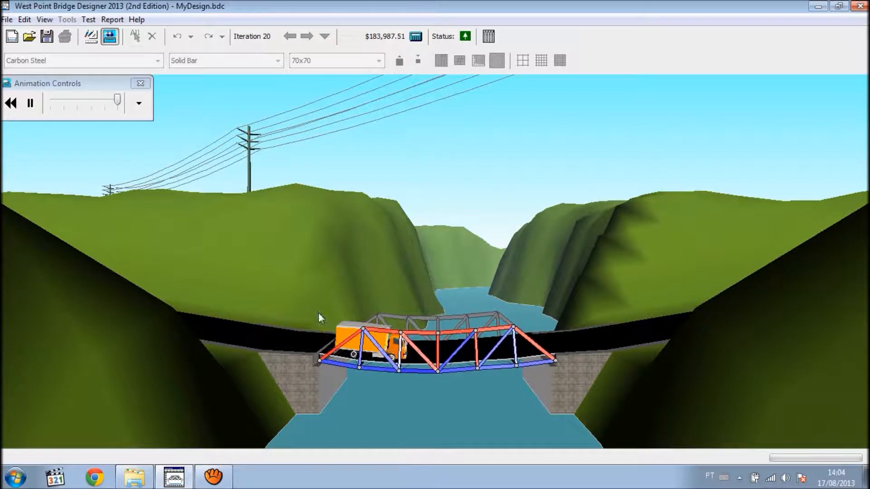
click(89, 19)
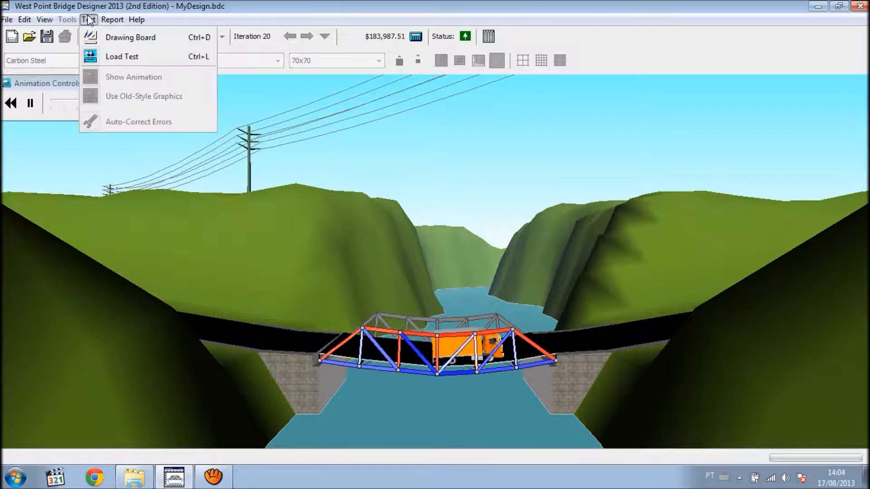
click(103, 40)
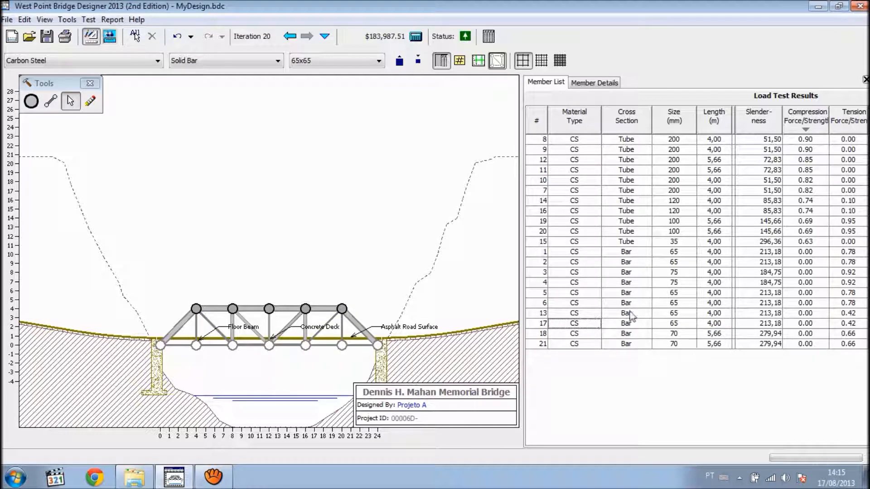
Reduce the outer bottom-chord members 1, 2, 5 and 6 and the end verticals 13 and 17 to 60x60.
click(669, 252)
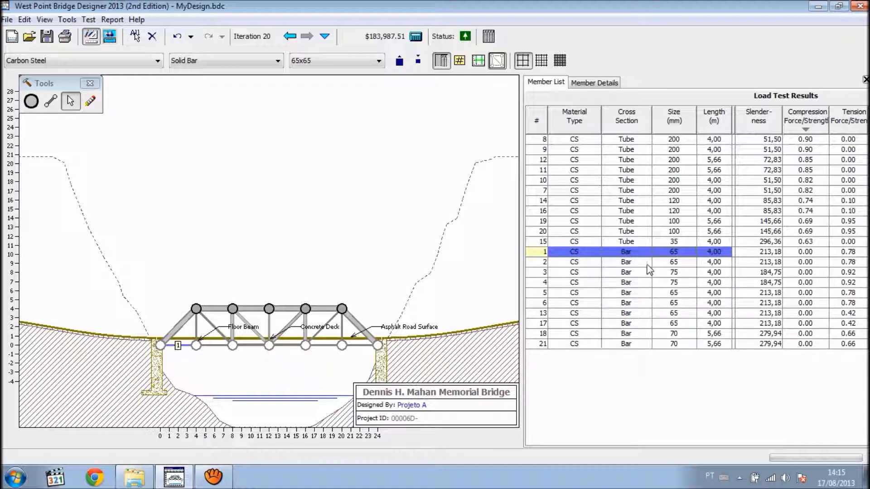
ctrl+click(650, 263)
ctrl+click(662, 293)
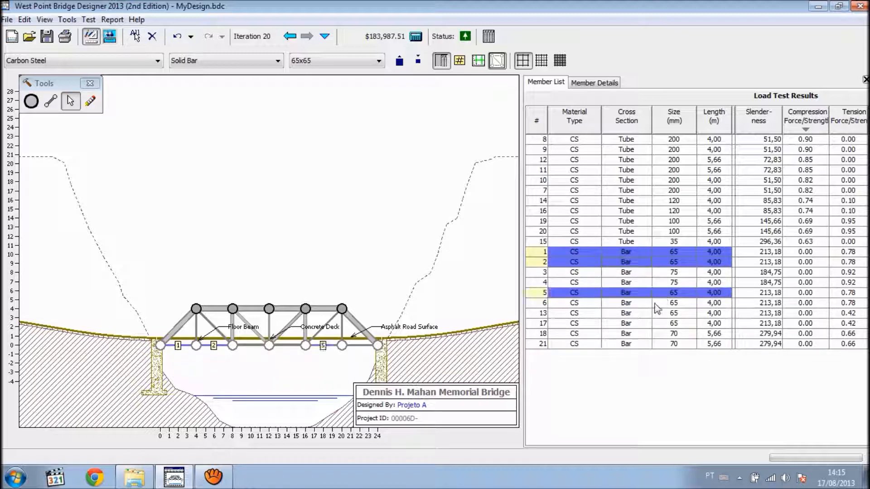
ctrl+click(654, 303)
ctrl+click(613, 314)
ctrl+click(605, 323)
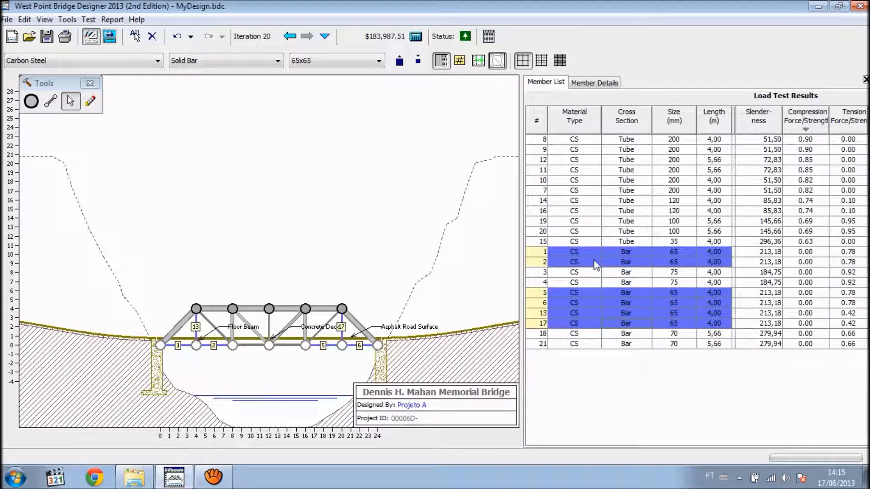
click(417, 61)
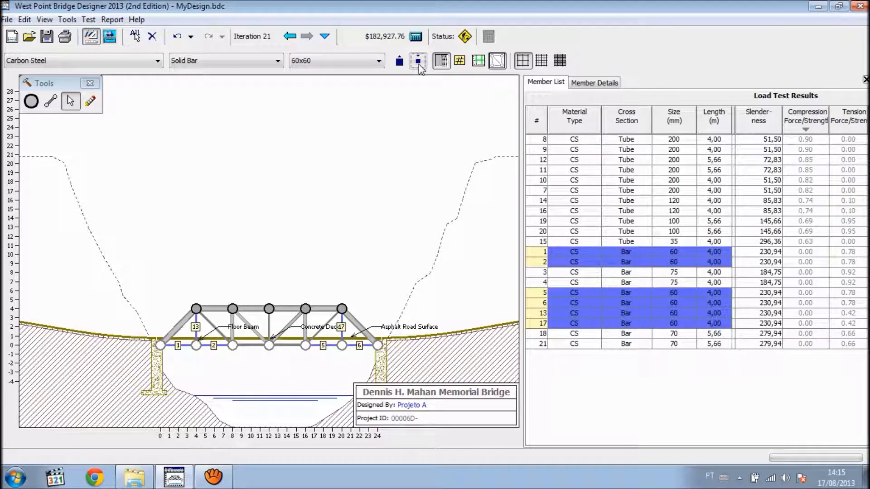
Load-test the bridge with the six 60x60 solid bars and return to the drawing board.
click(88, 20)
click(111, 61)
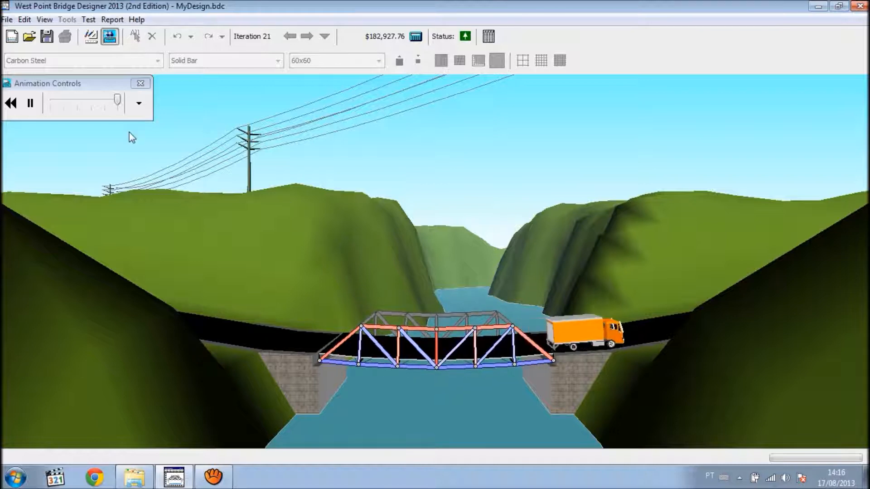
click(89, 19)
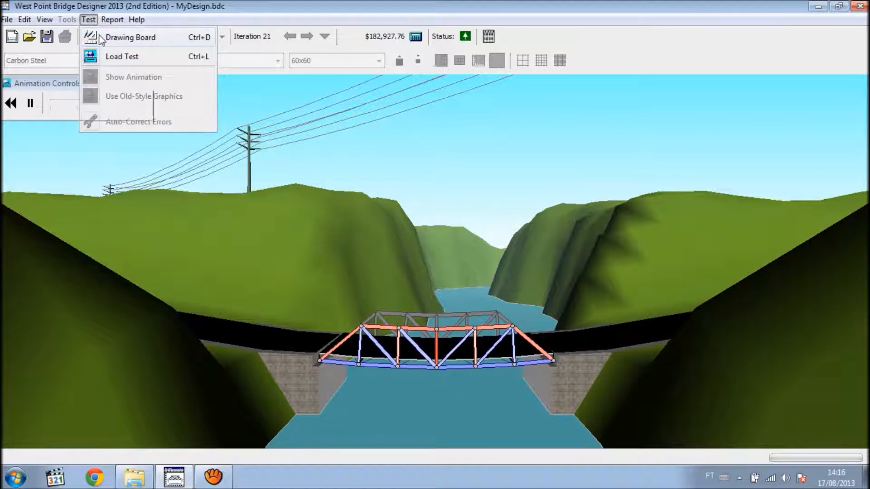
click(127, 35)
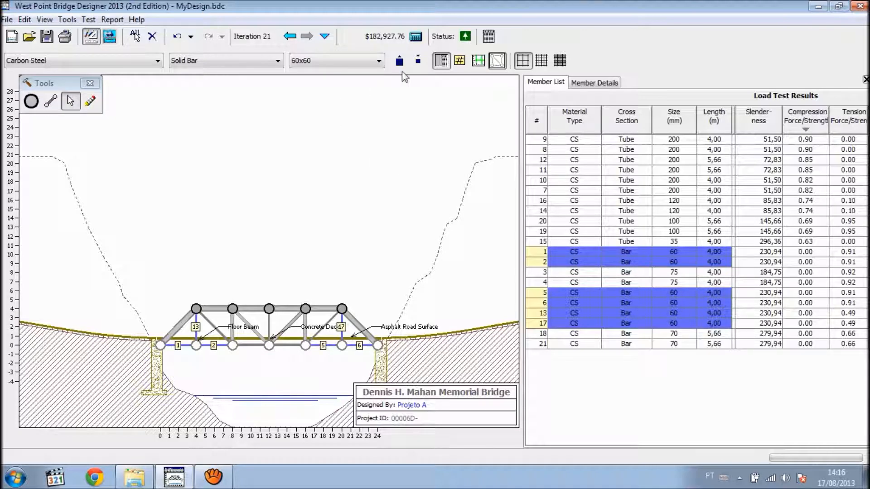
Reduce members 1, 2, 5, 6, 13 and 17 to 55x55 and run the load test, returning to the drawing board.
click(421, 63)
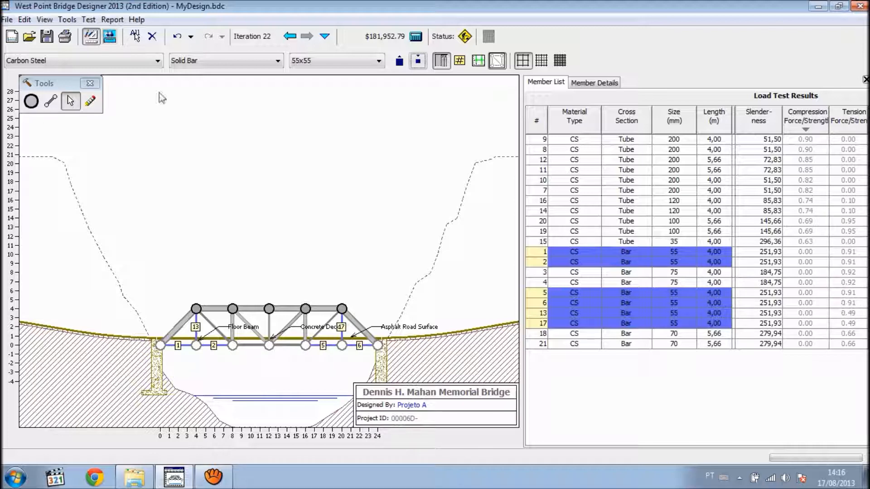
click(88, 20)
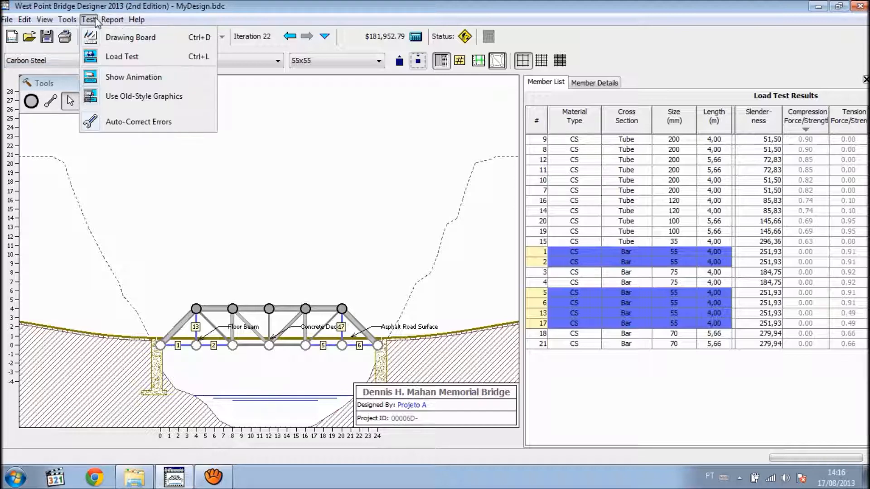
click(119, 57)
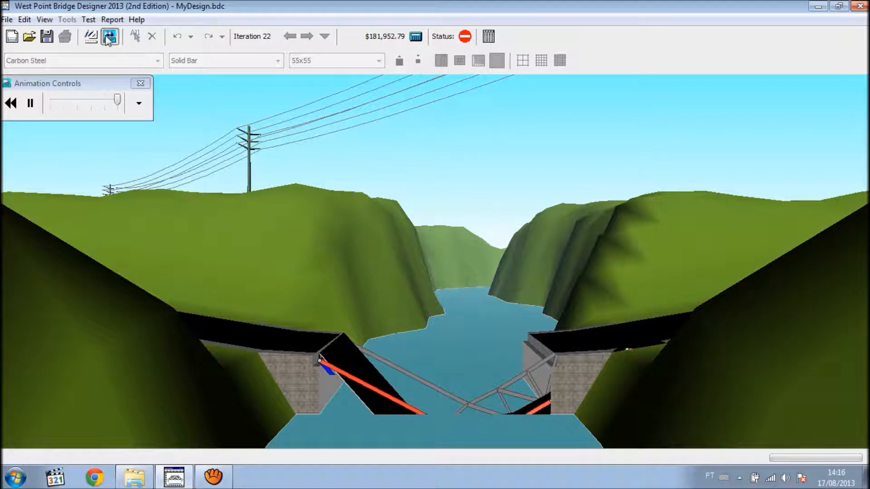
click(88, 19)
click(113, 39)
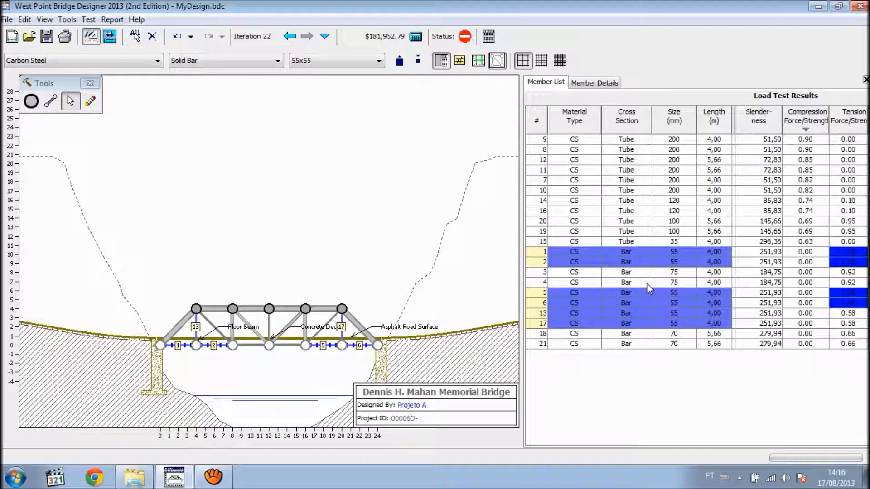
Increase the overstressed outer bottom-chord members 1, 2, 5 and 6 to 60x60.
click(661, 251)
ctrl+click(665, 261)
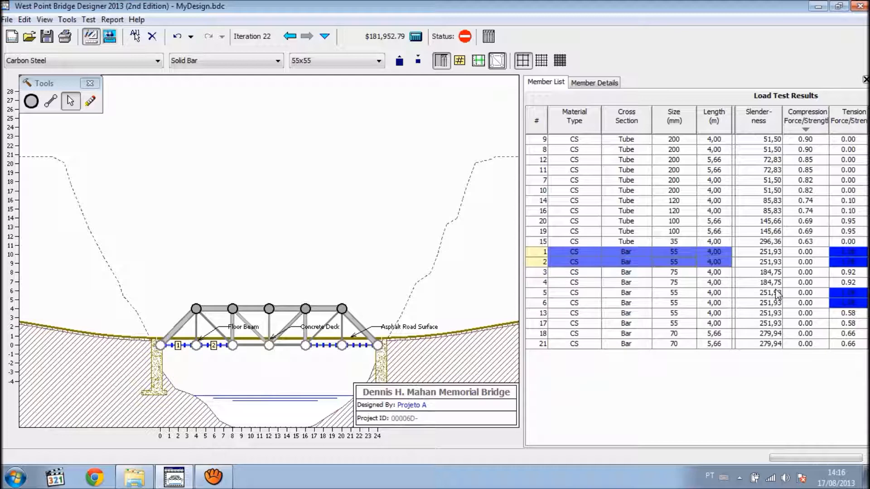
ctrl+click(712, 294)
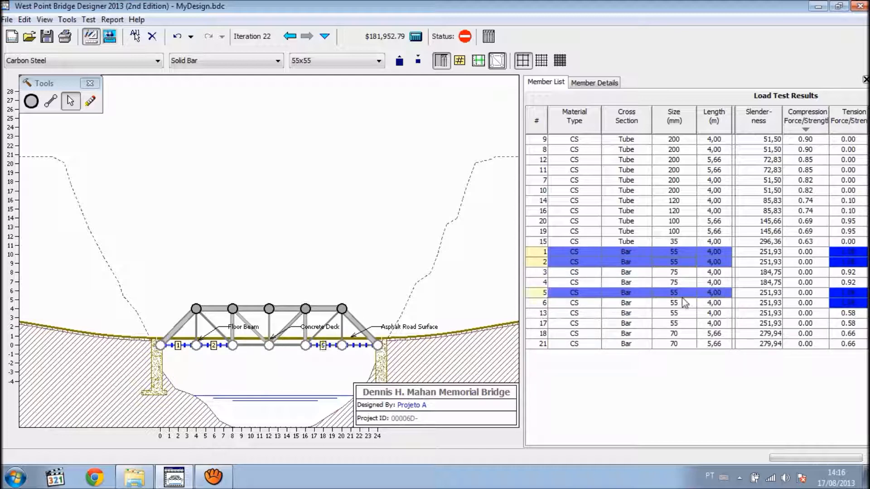
ctrl+click(686, 303)
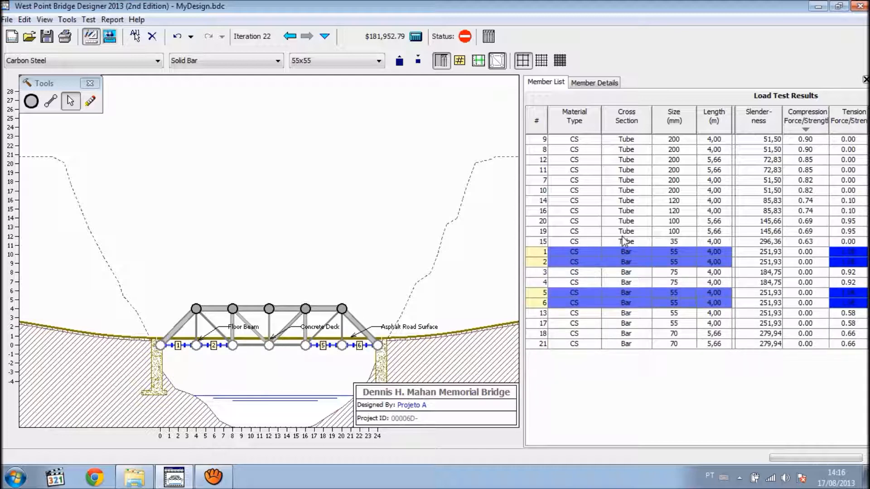
click(399, 63)
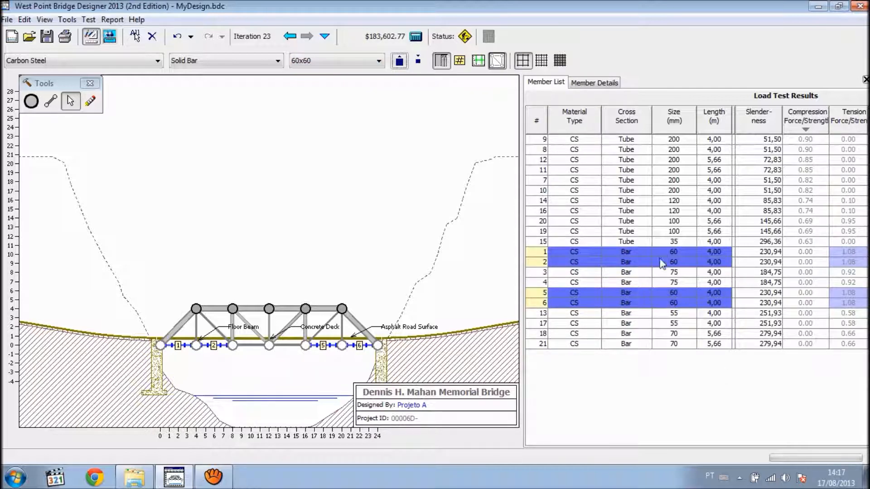
Reduce the end verticals 13 and 17 to 50x50, trying 45x45 as well to check their slenderness.
click(678, 314)
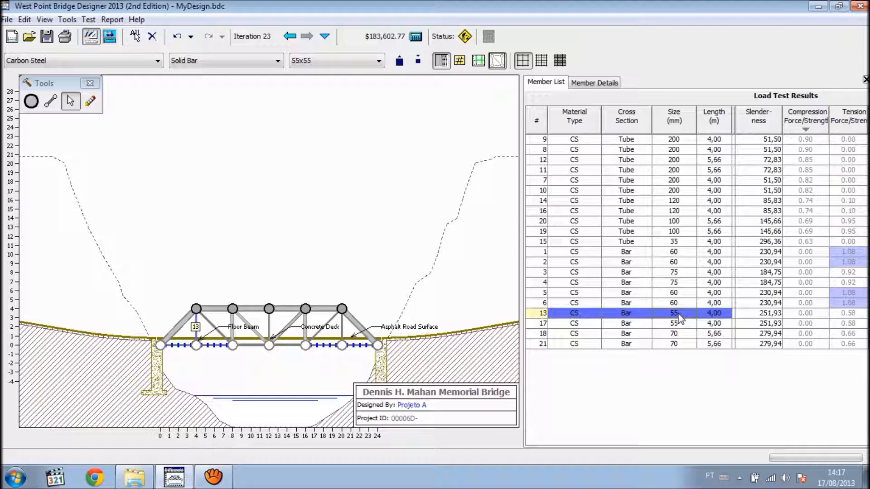
ctrl+click(683, 324)
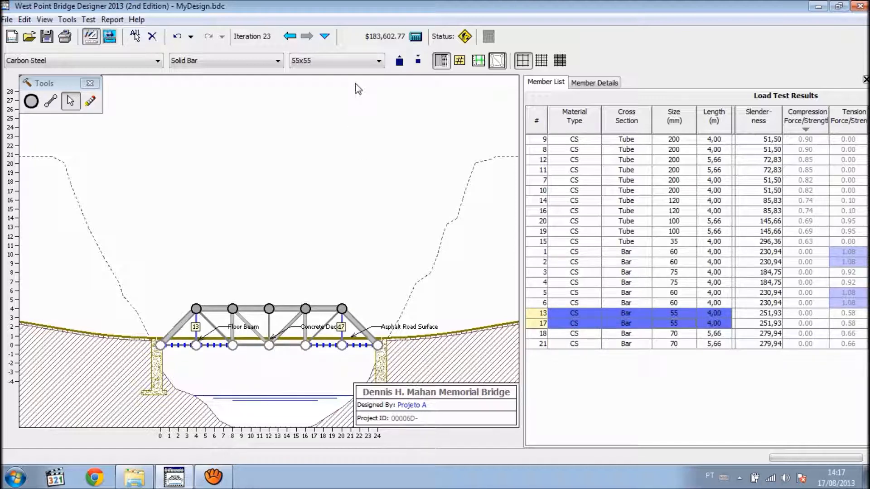
click(418, 63)
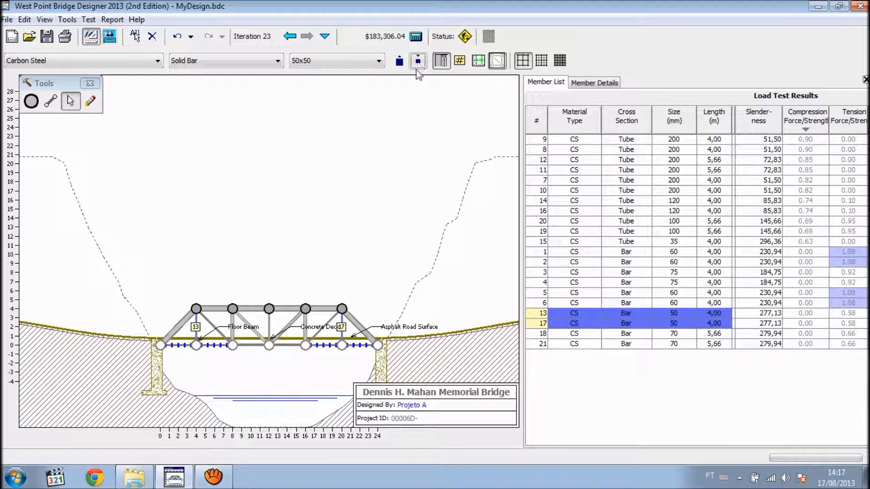
click(418, 62)
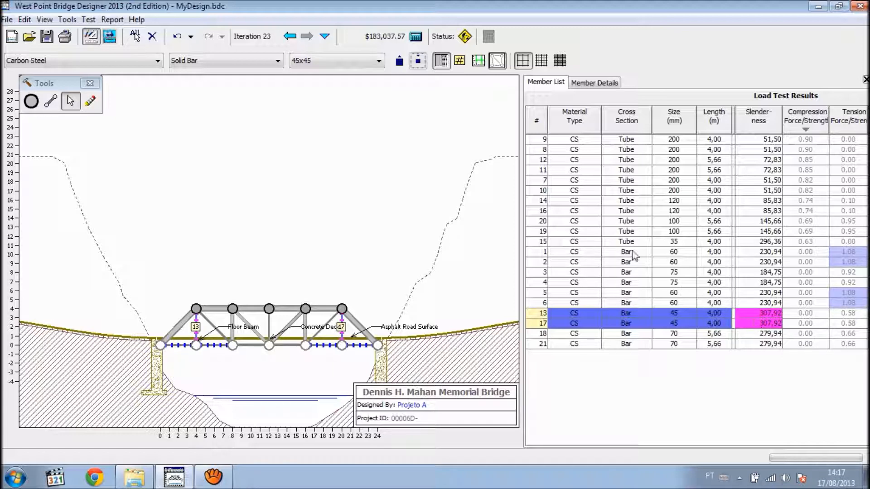
click(399, 61)
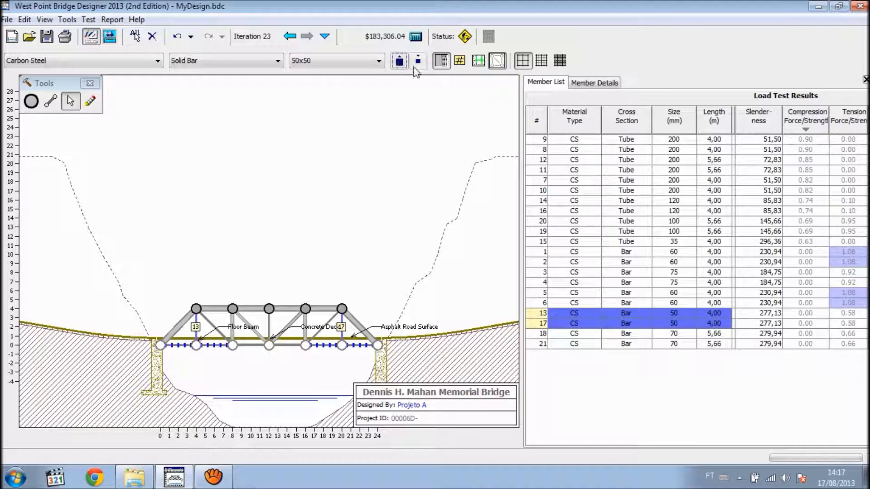
click(417, 64)
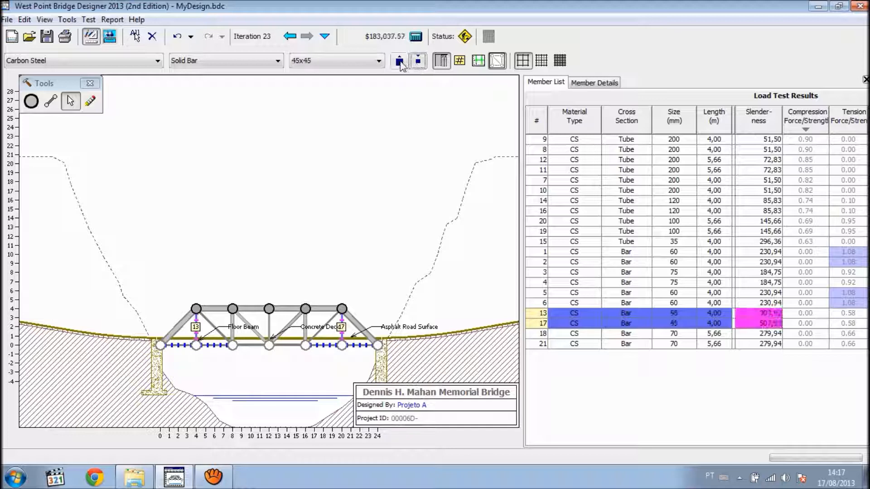
click(400, 62)
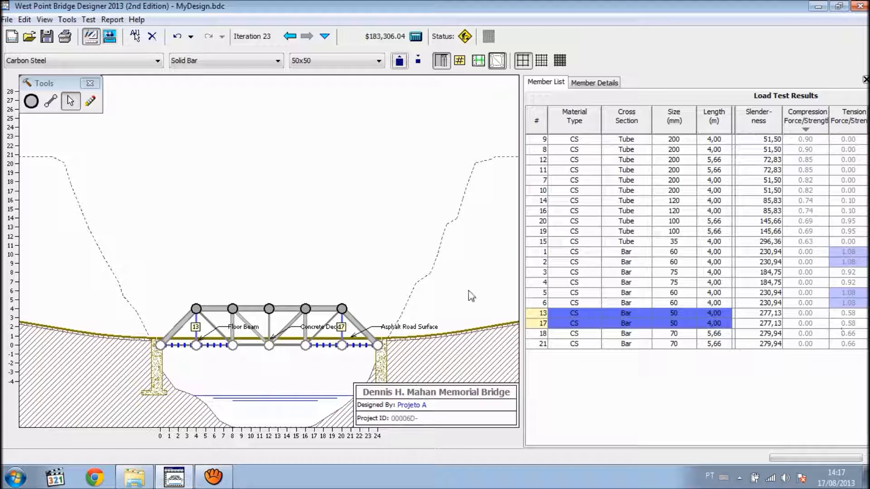
Load-test the bridge with verticals 13 and 17 at 50x50 and return to the drawing board.
click(89, 20)
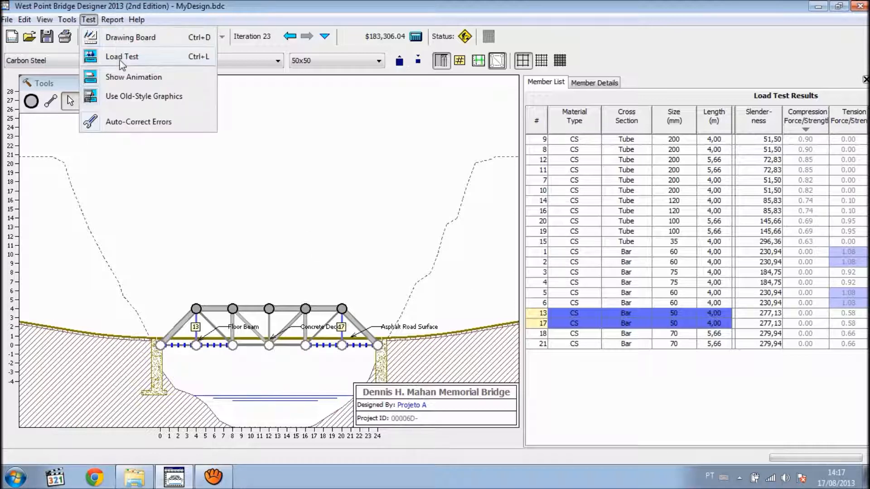
click(120, 57)
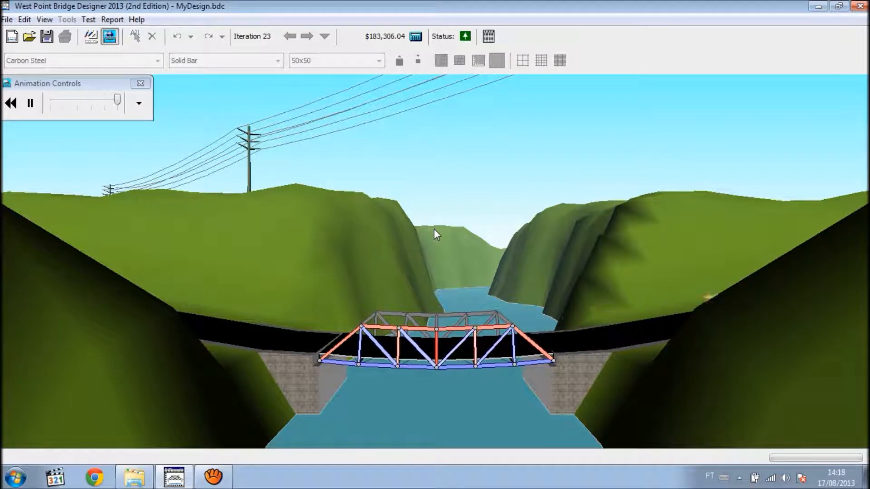
click(89, 20)
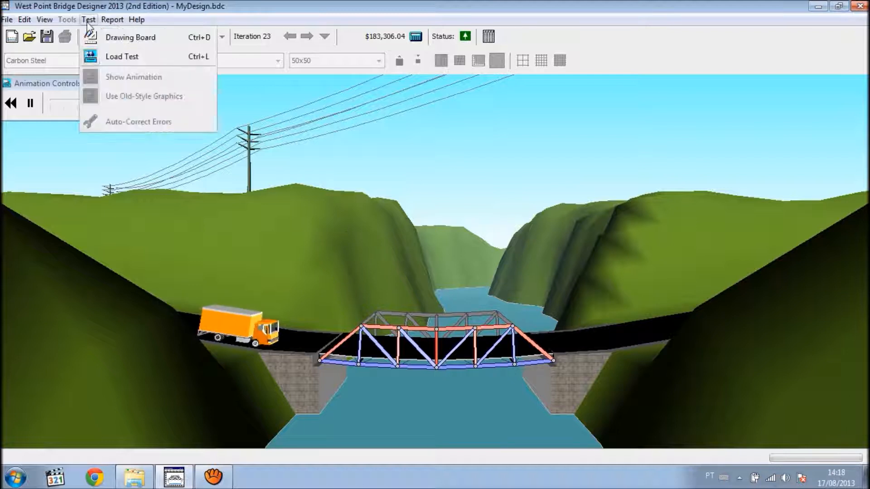
click(116, 56)
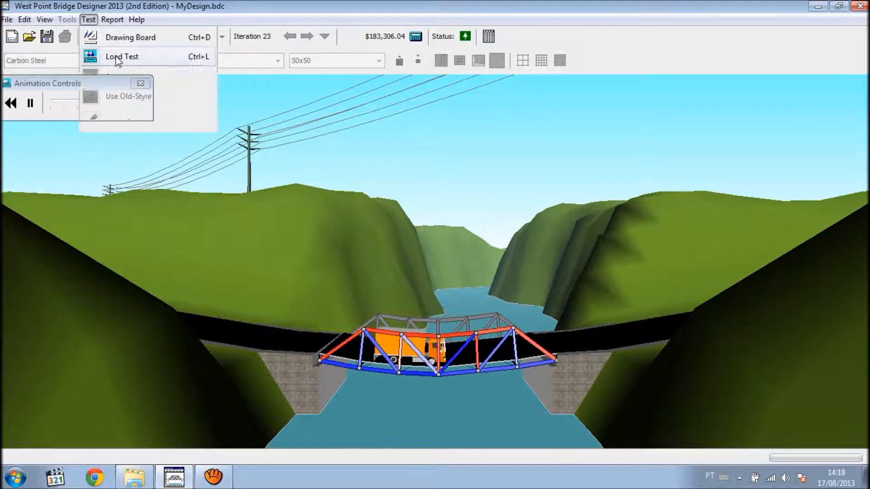
click(88, 20)
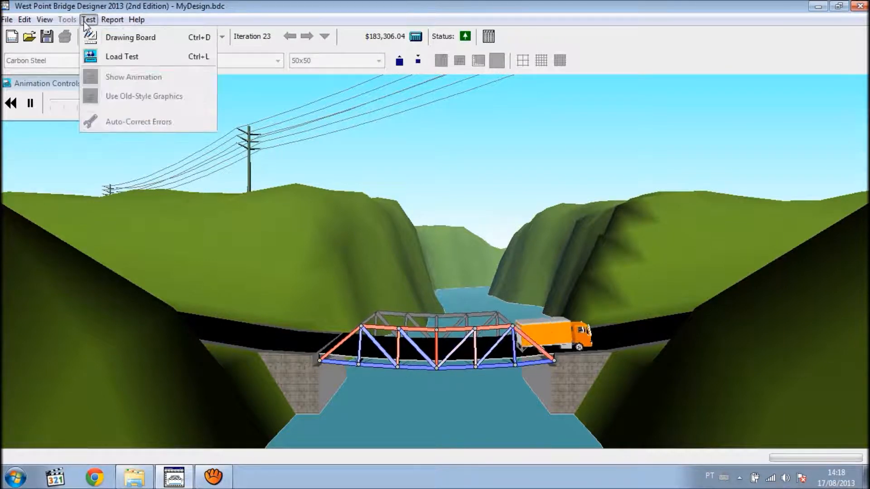
click(100, 39)
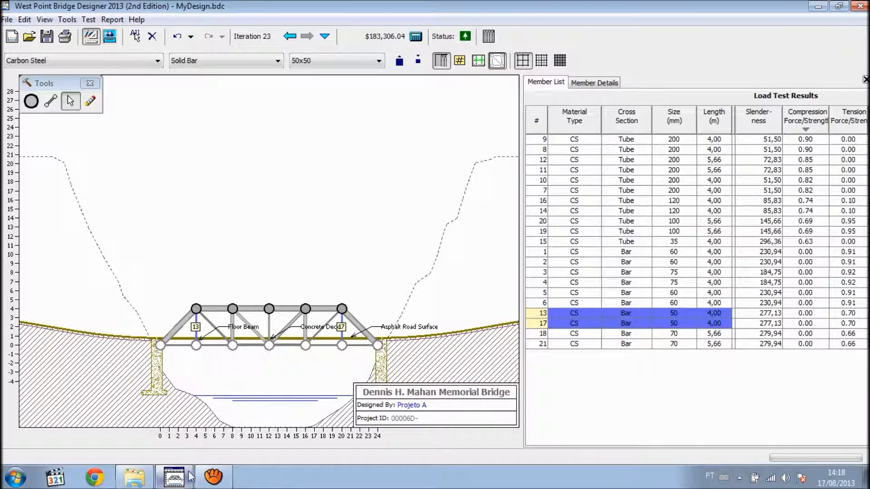
click(212, 481)
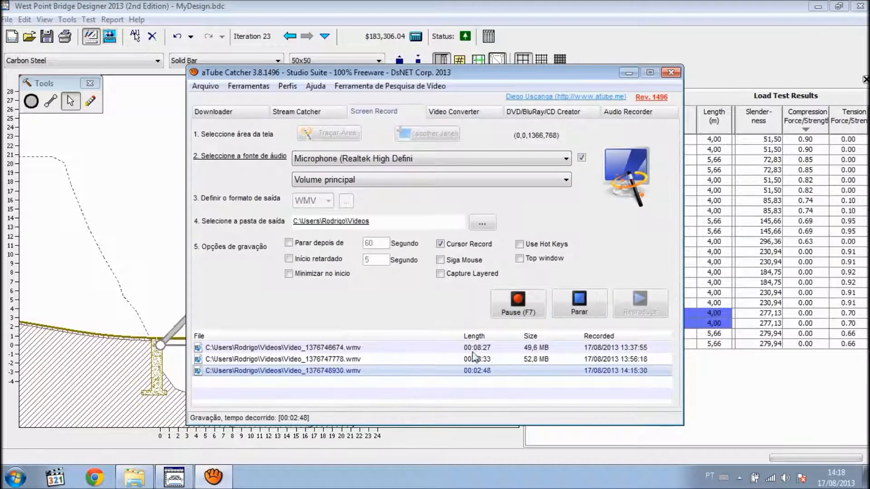
click(519, 313)
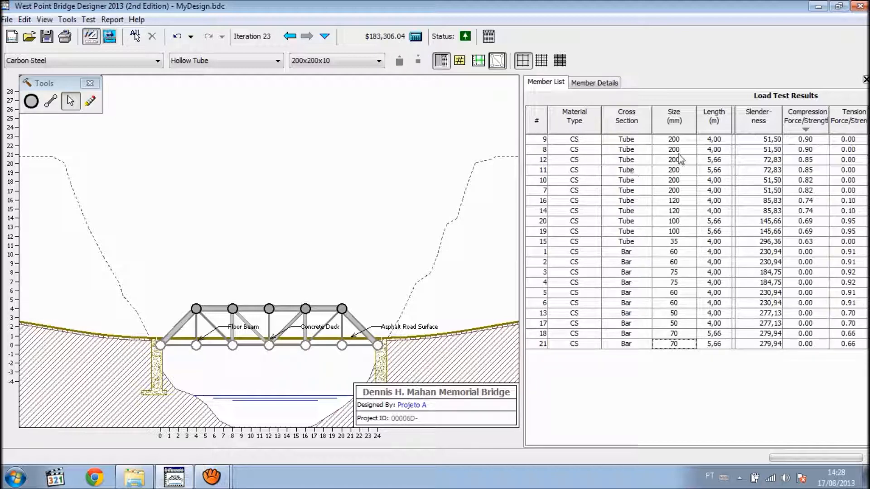
Highlight one member of each distinct size in the member list, 9, 16, 20, 15, 1, 3, 13 and 18, to examine the section variety.
click(673, 140)
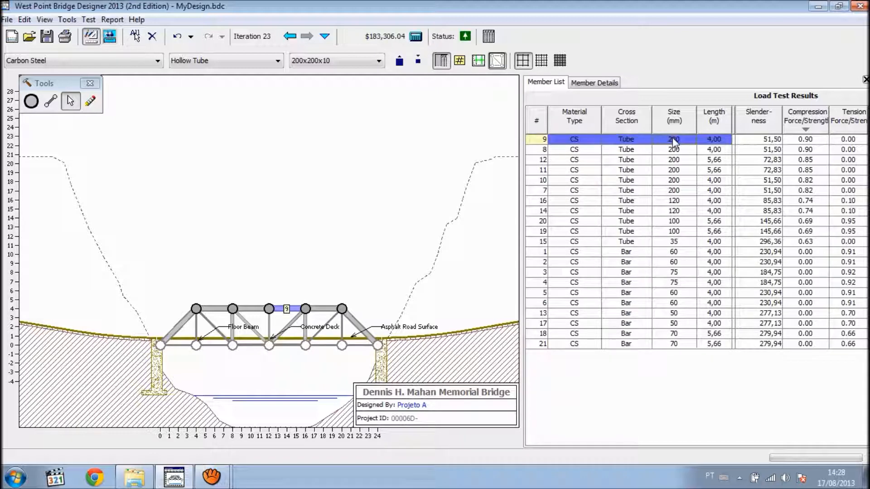
ctrl+click(668, 202)
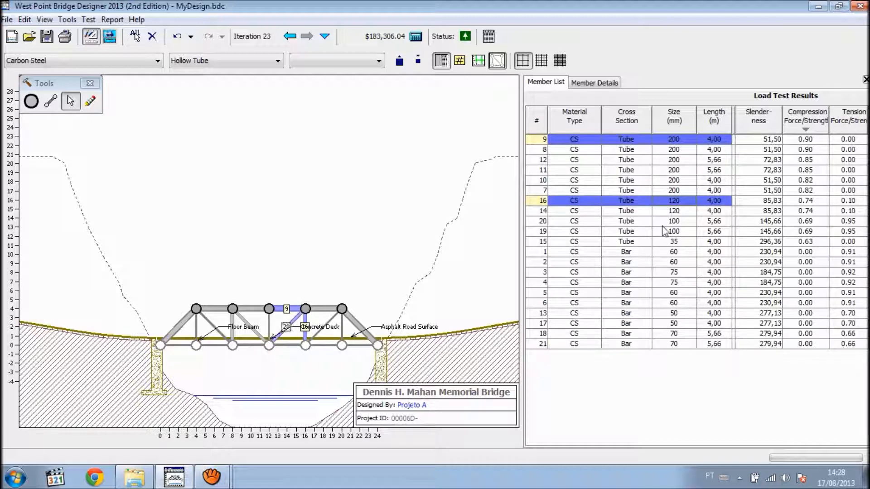
ctrl+click(661, 222)
ctrl+click(657, 243)
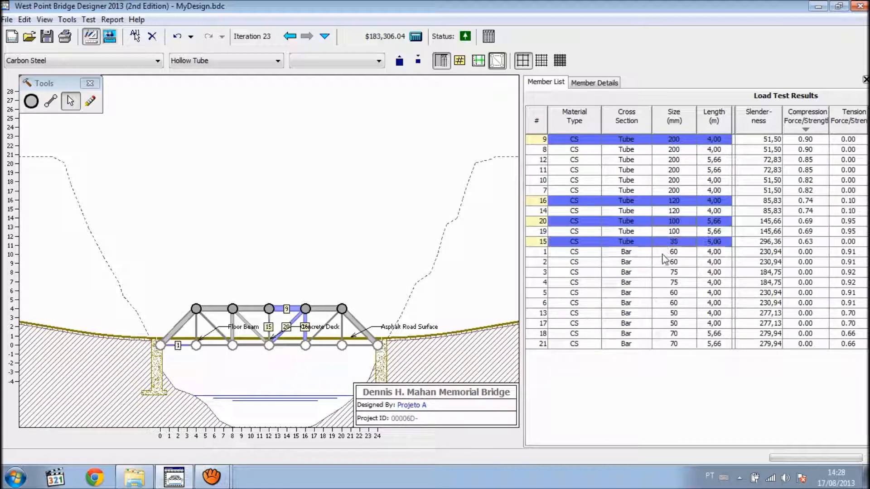
ctrl+click(662, 253)
ctrl+click(663, 273)
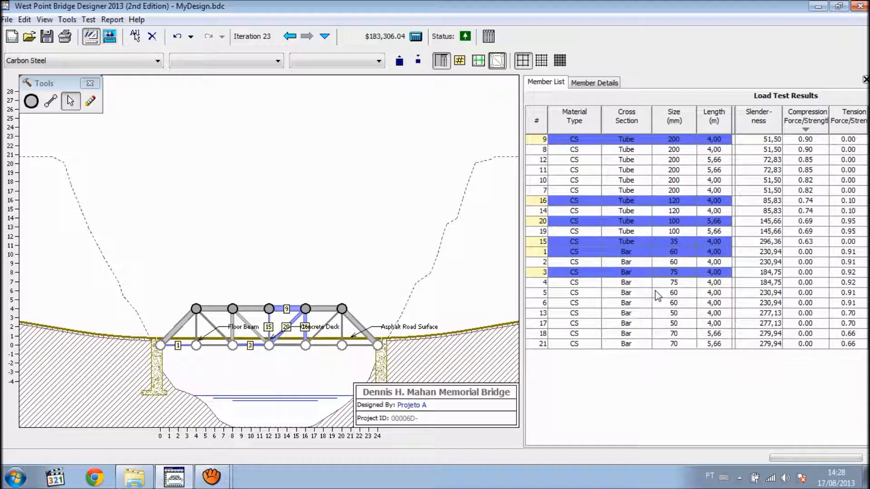
ctrl+click(668, 317)
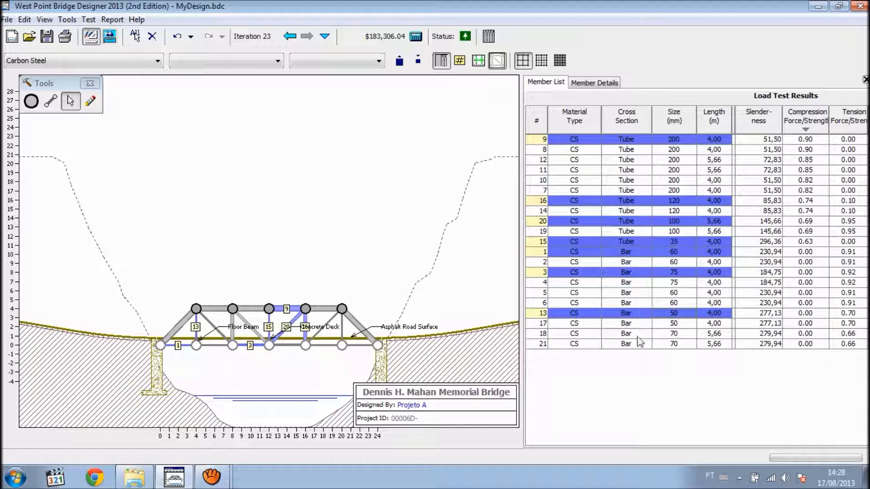
ctrl+click(675, 334)
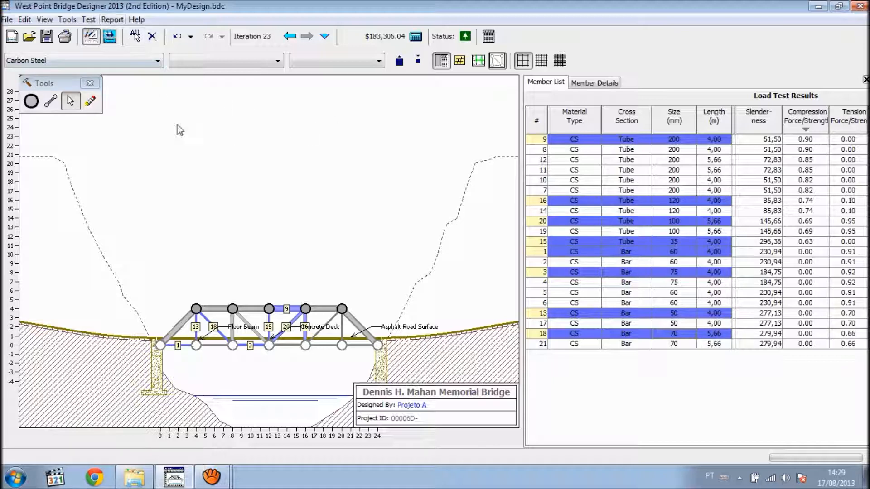
Open the cost calculations report and examine the material, connection and product costs.
click(113, 22)
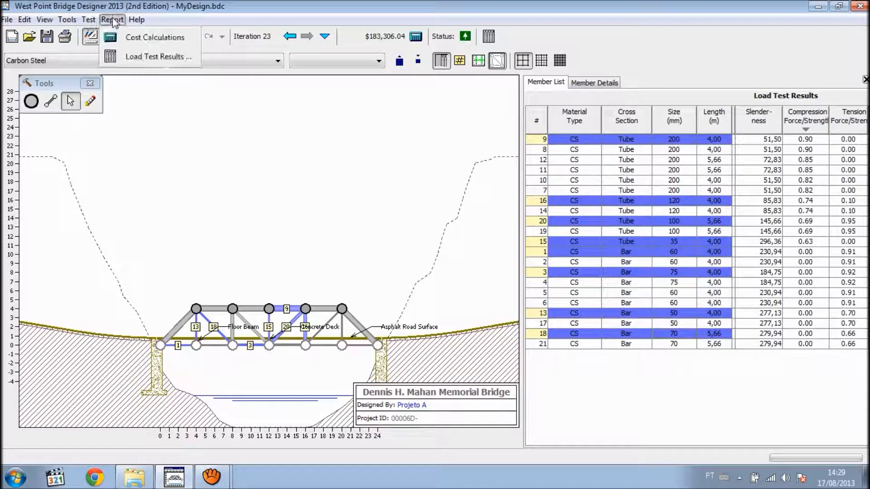
click(143, 40)
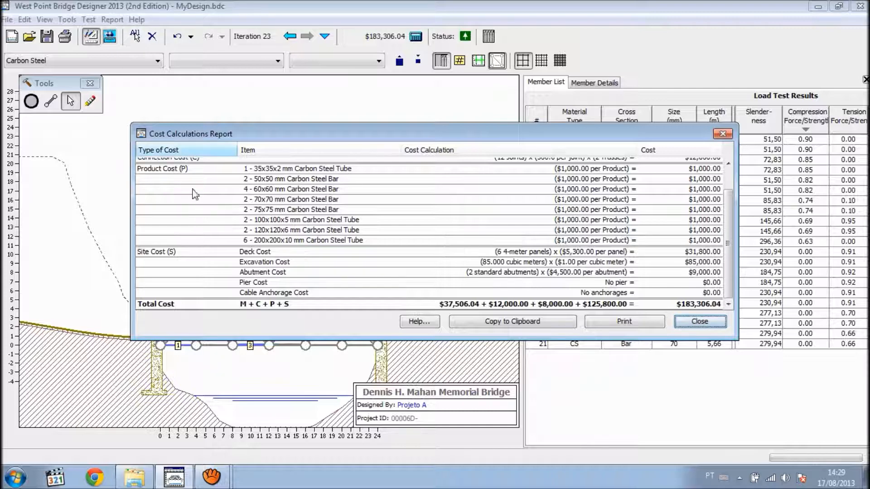
scroll(619, 199, up, 2)
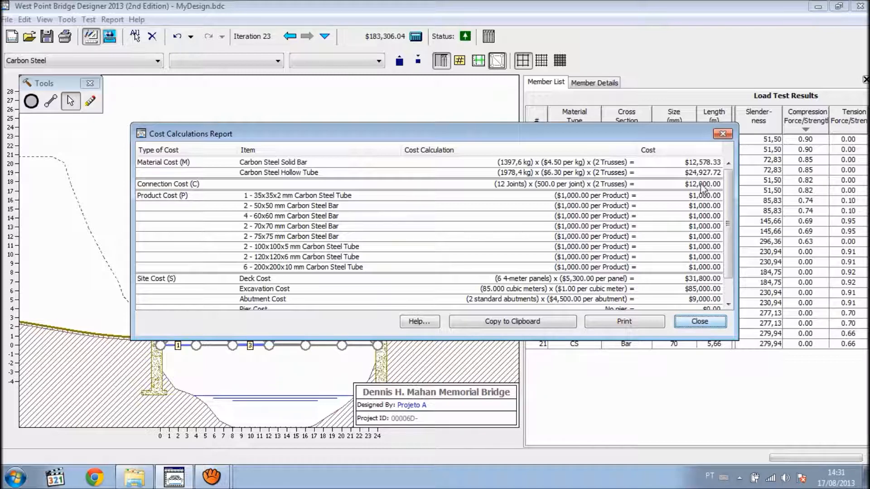
click(729, 304)
click(729, 303)
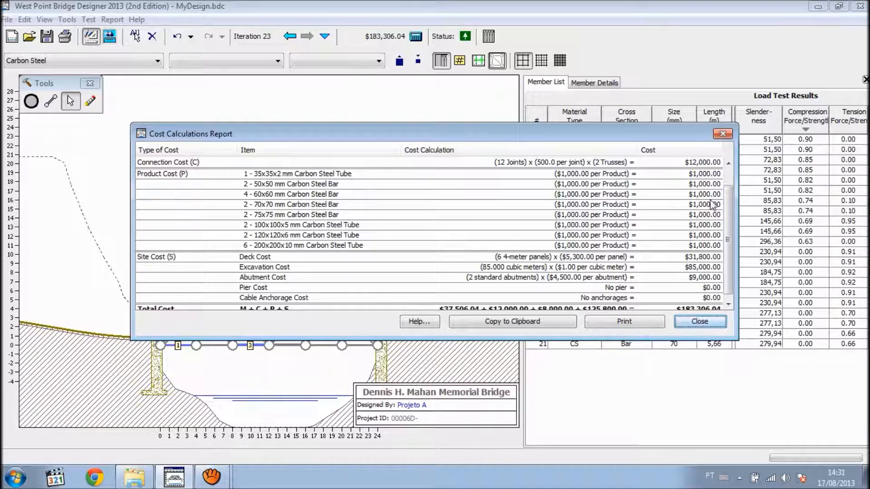
click(728, 164)
click(728, 164)
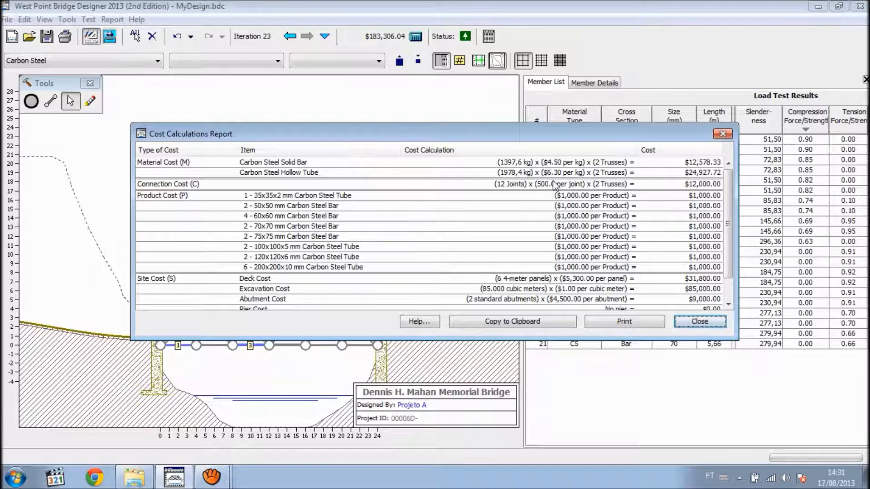
Examine the site costs and the total cost formula against the other cost items, and close the report.
click(727, 304)
click(727, 304)
click(727, 305)
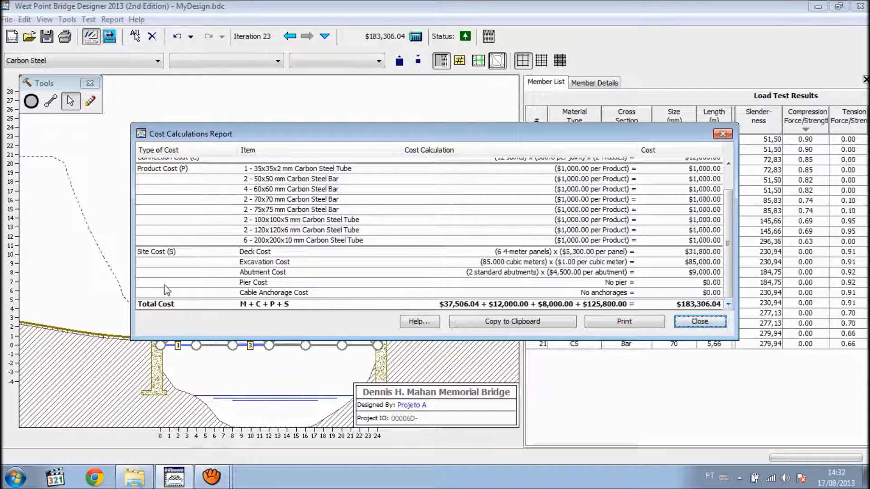
click(728, 163)
click(727, 163)
click(728, 163)
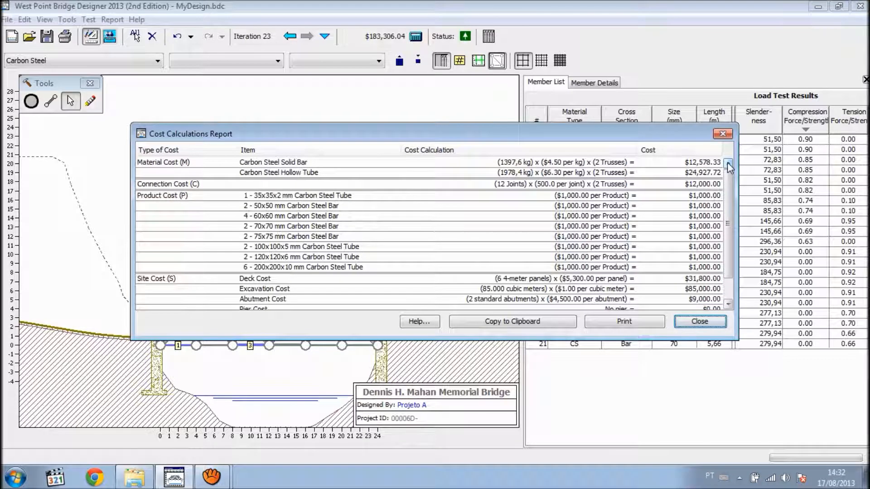
click(728, 304)
click(728, 305)
click(728, 305)
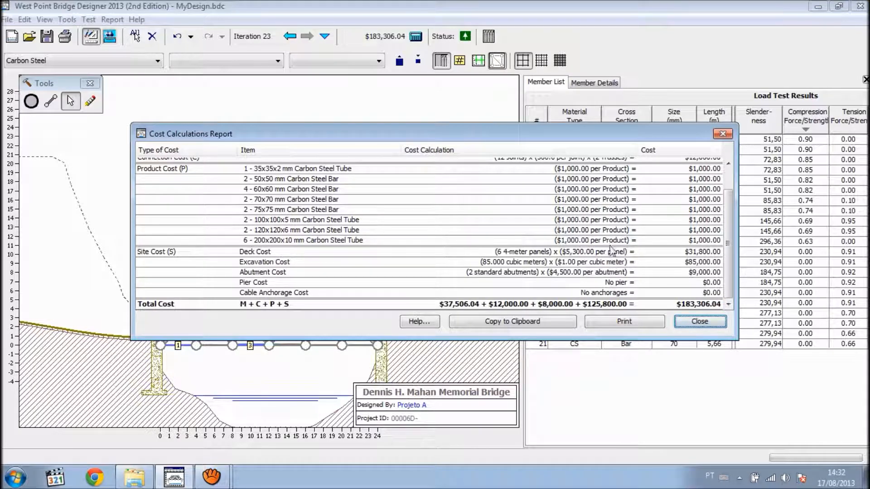
click(698, 321)
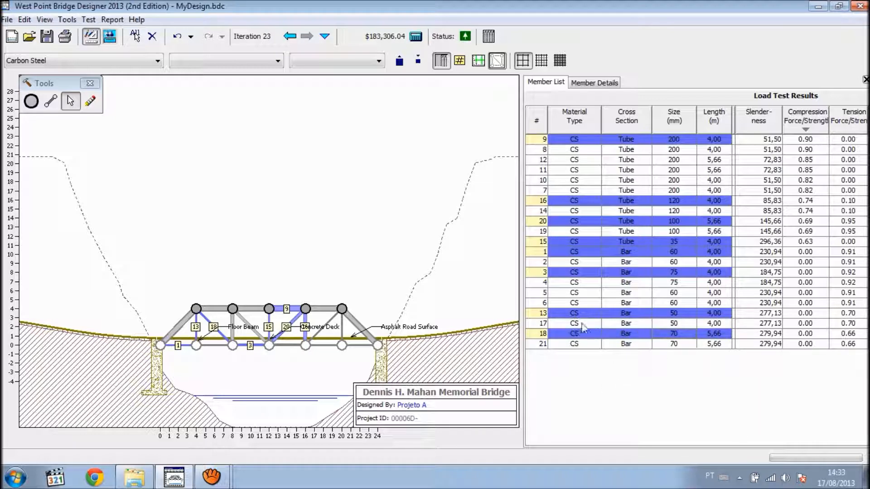
Set the end verticals 13 and 17 to 60x60 to match the outer bottom-chord bars.
click(609, 323)
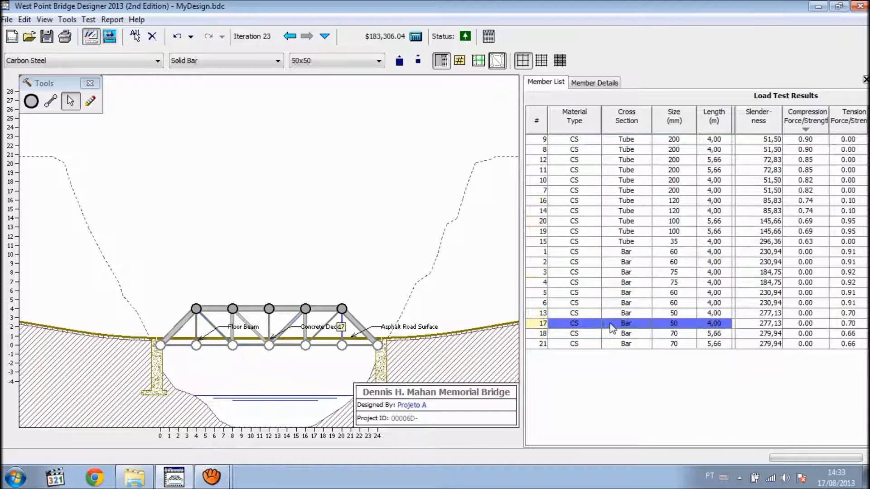
ctrl+click(670, 311)
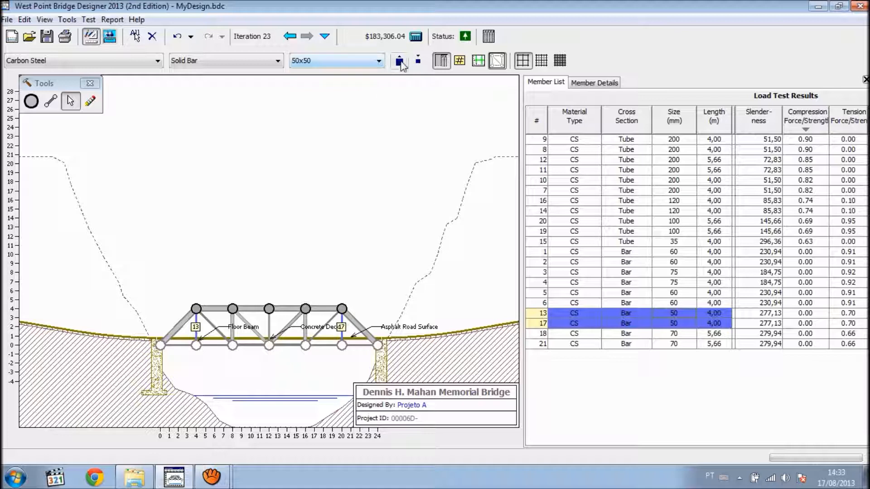
click(378, 62)
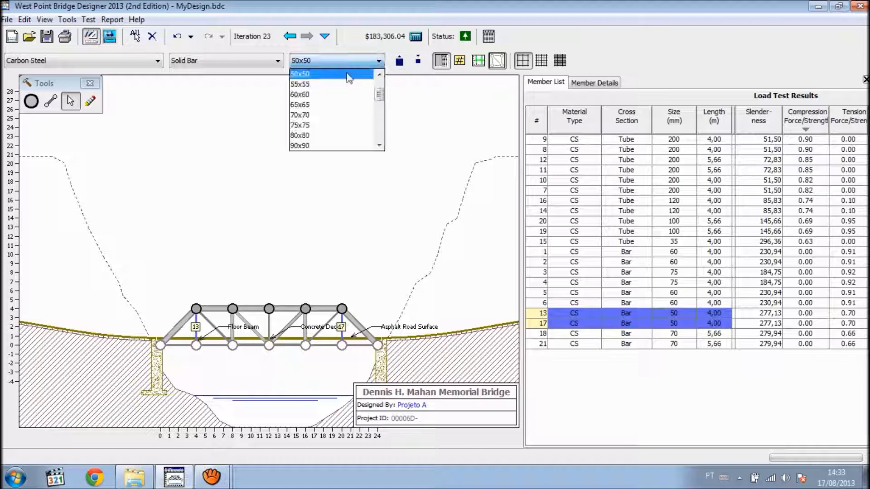
click(311, 95)
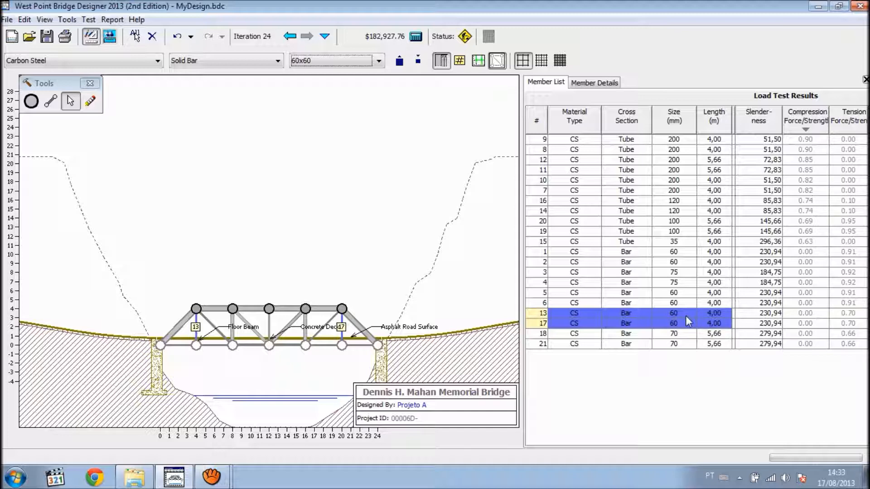
Change the central vertical, member 15, to a 60x60 solid bar.
click(683, 241)
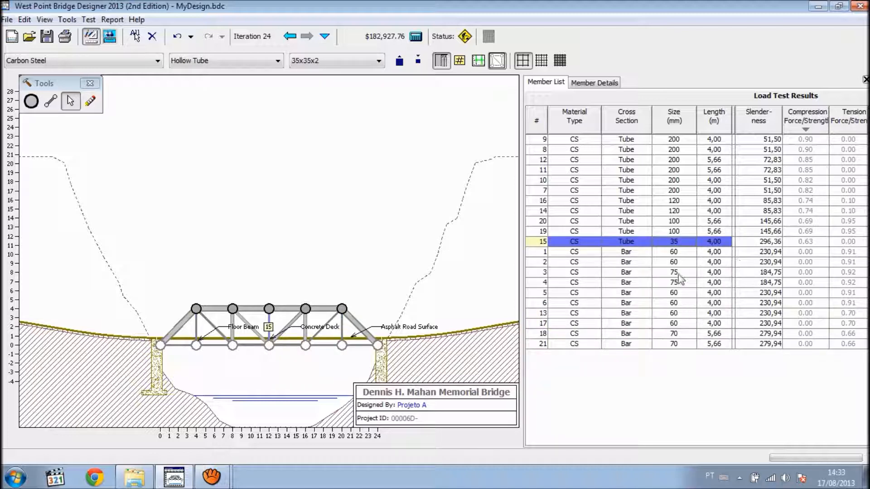
click(238, 62)
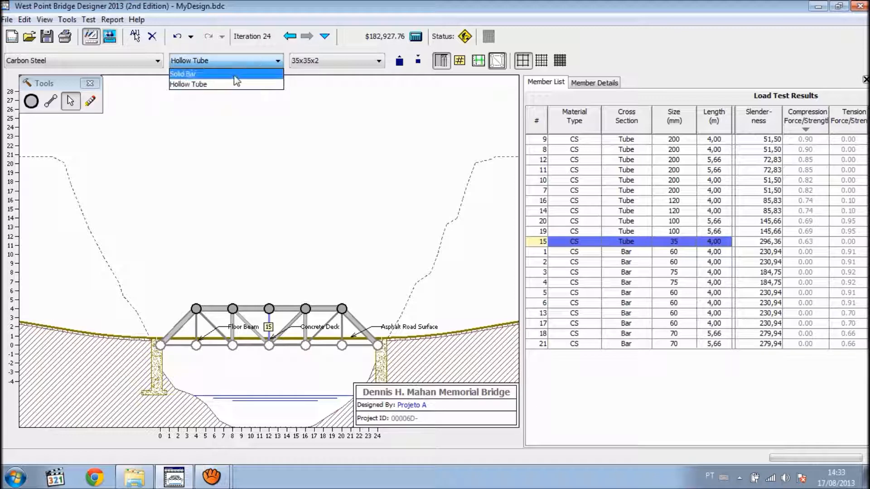
click(225, 74)
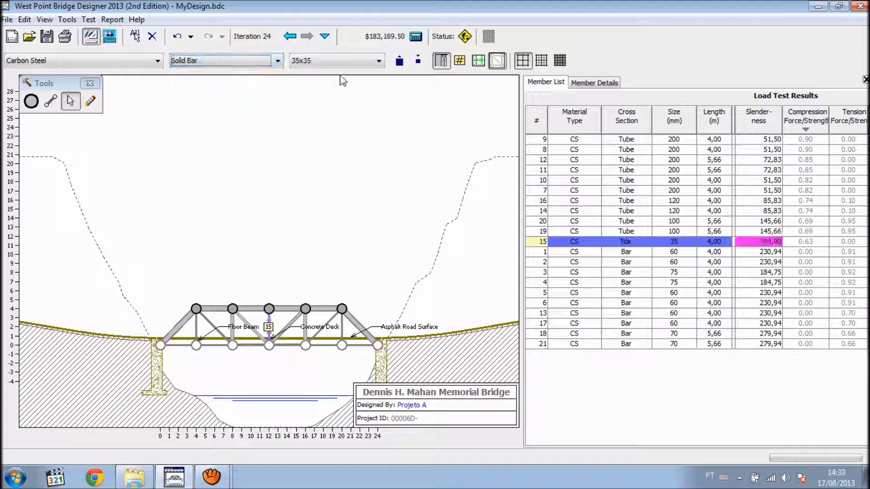
click(358, 64)
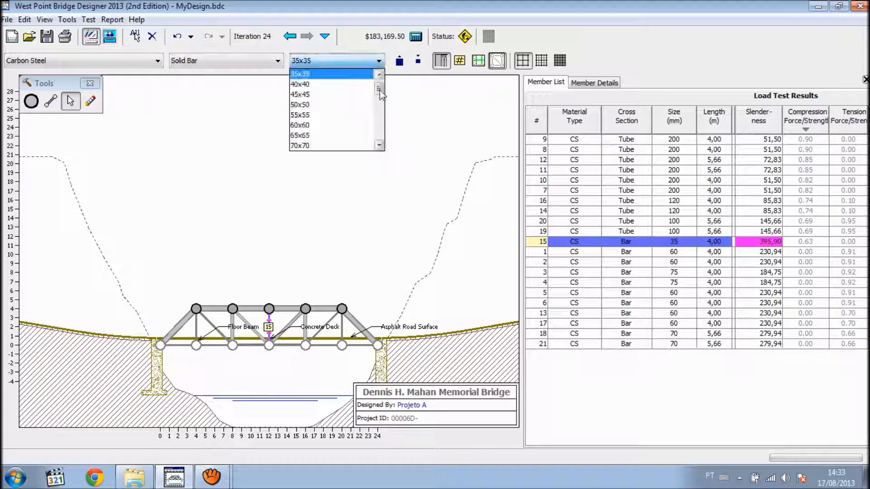
click(313, 131)
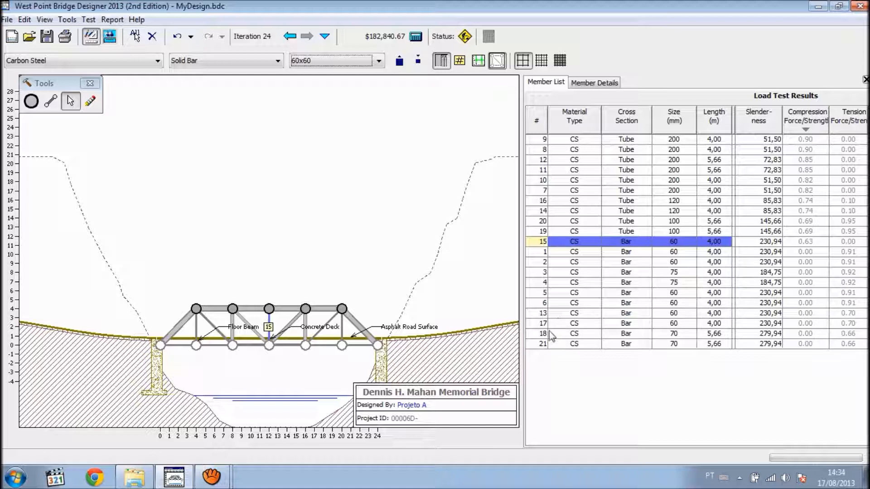
Set the inner diagonals 19 and 20 to the 120x120x6 hollow tube size.
click(584, 230)
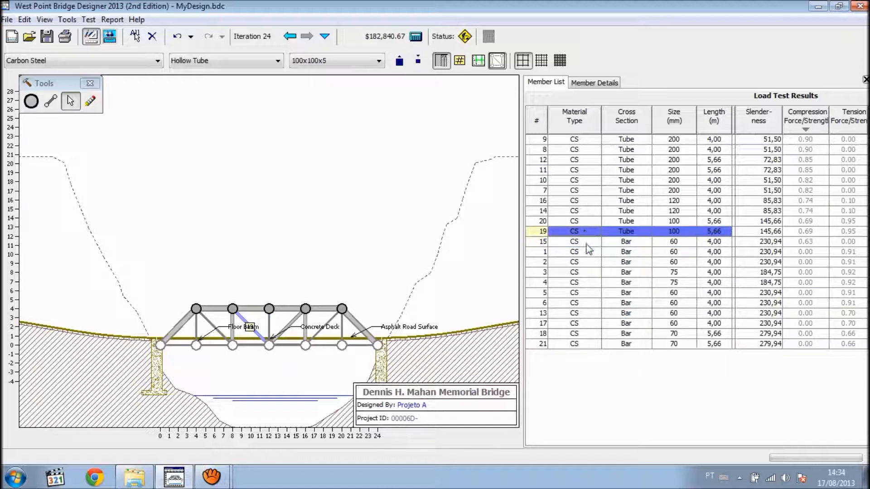
ctrl+click(601, 221)
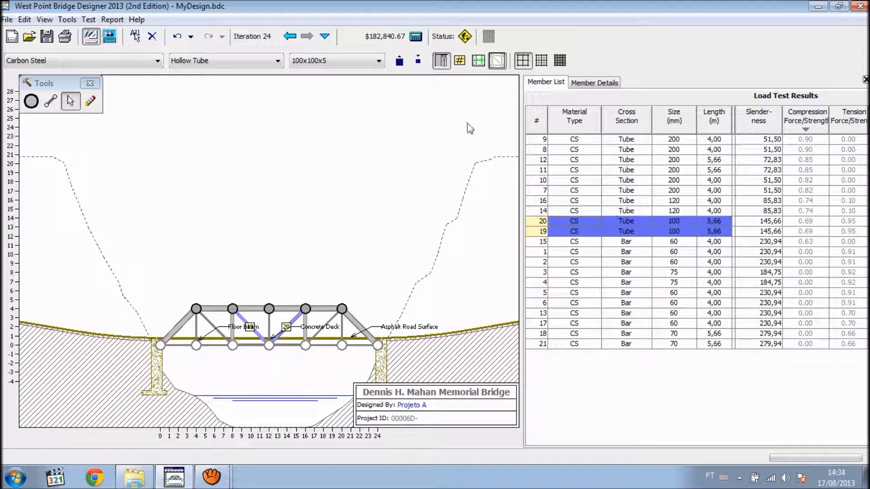
click(379, 60)
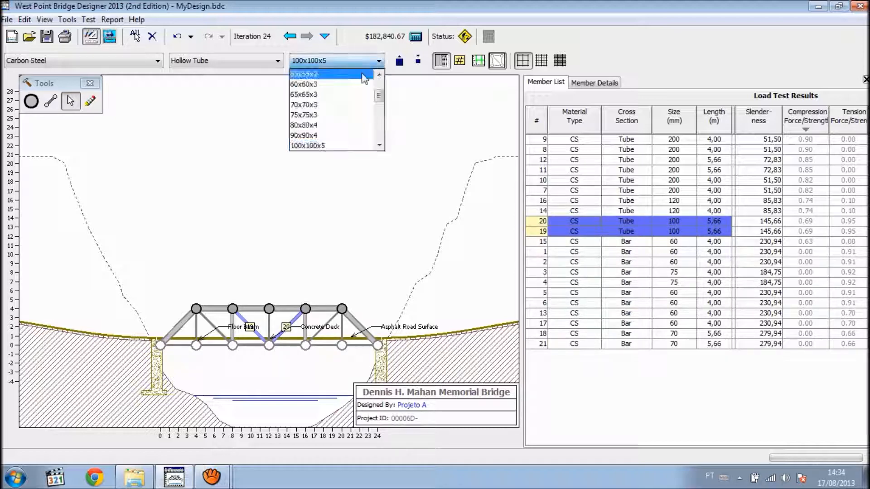
click(379, 145)
click(379, 145)
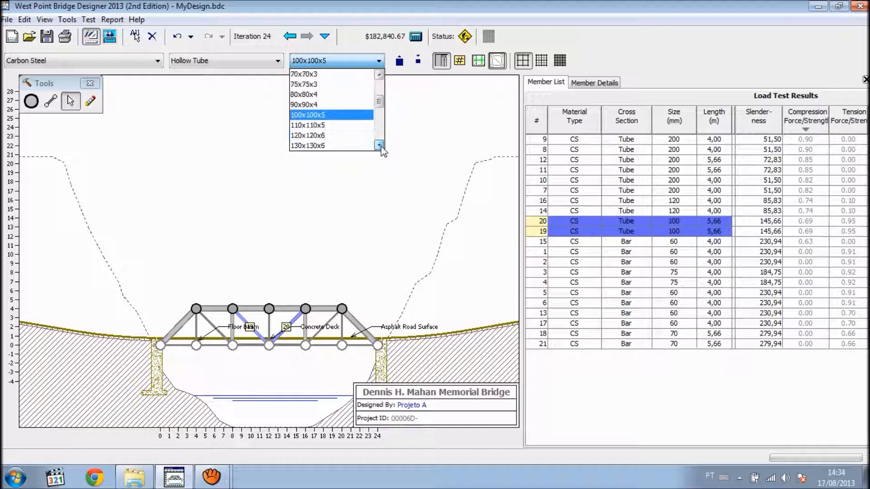
click(333, 136)
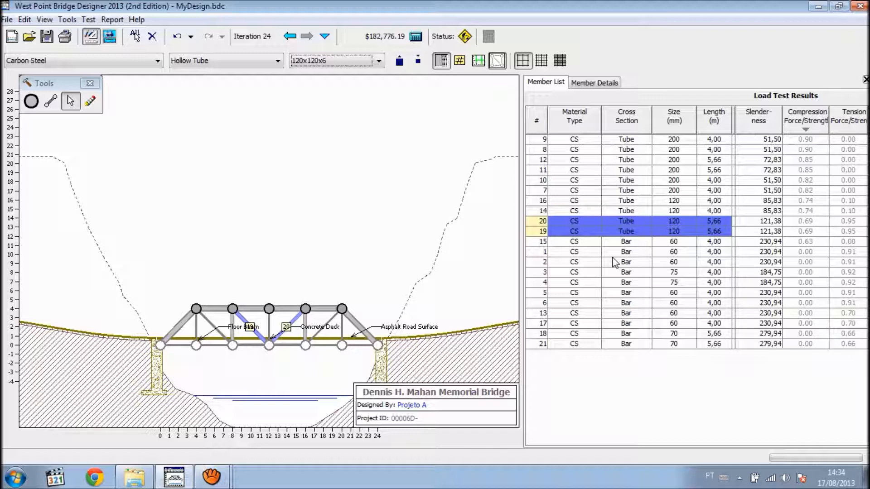
click(614, 392)
Change the material of the 60x60 bars, members 15, 1, 2, 5, 6, 13 and 17, to High-Strength Low-Alloy Steel.
click(665, 241)
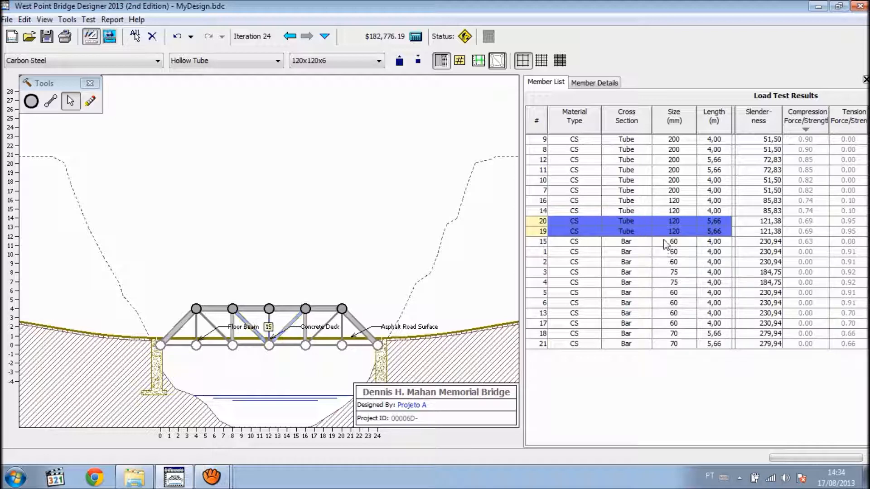
ctrl+click(662, 251)
ctrl+click(658, 255)
ctrl+click(658, 251)
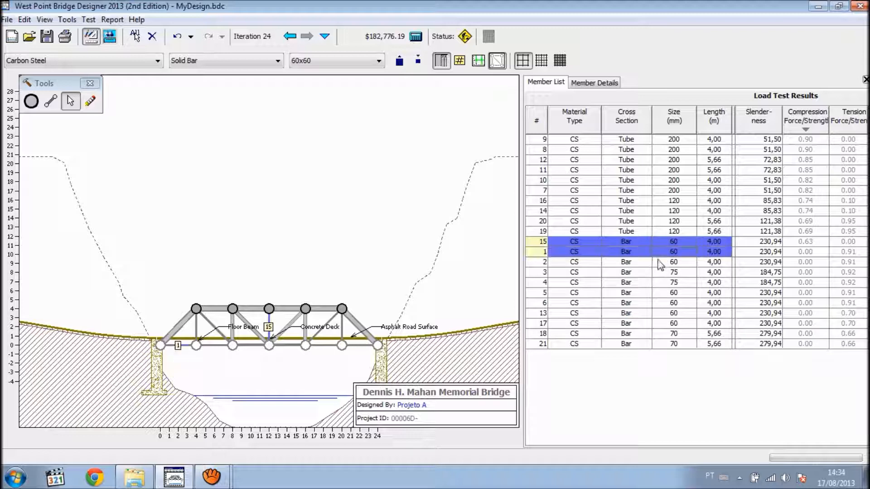
ctrl+click(660, 263)
ctrl+click(659, 293)
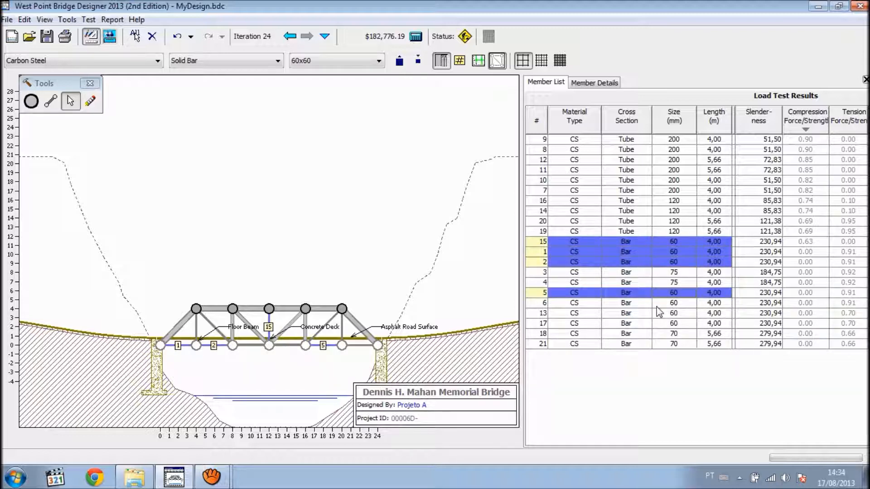
ctrl+click(658, 302)
ctrl+click(657, 313)
ctrl+click(654, 323)
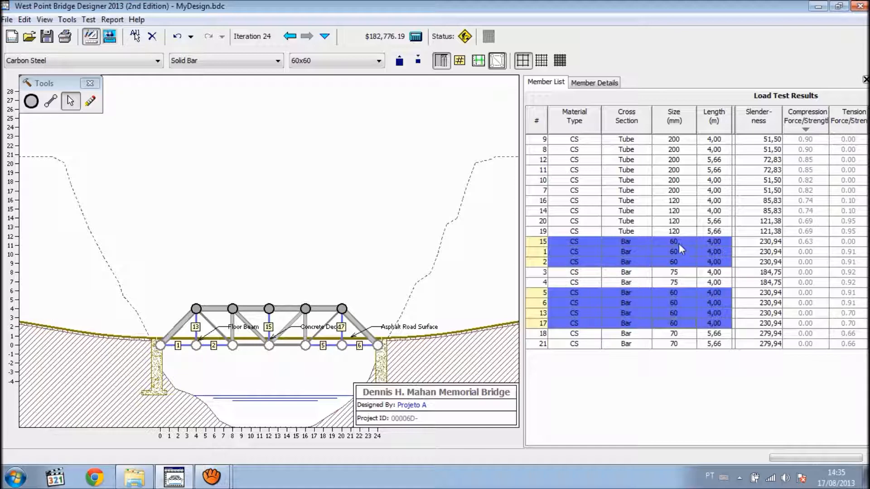
click(128, 63)
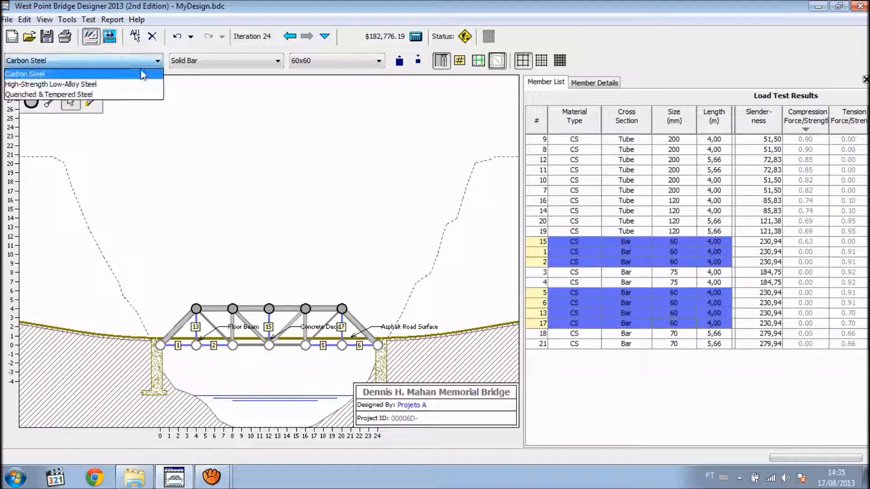
click(98, 85)
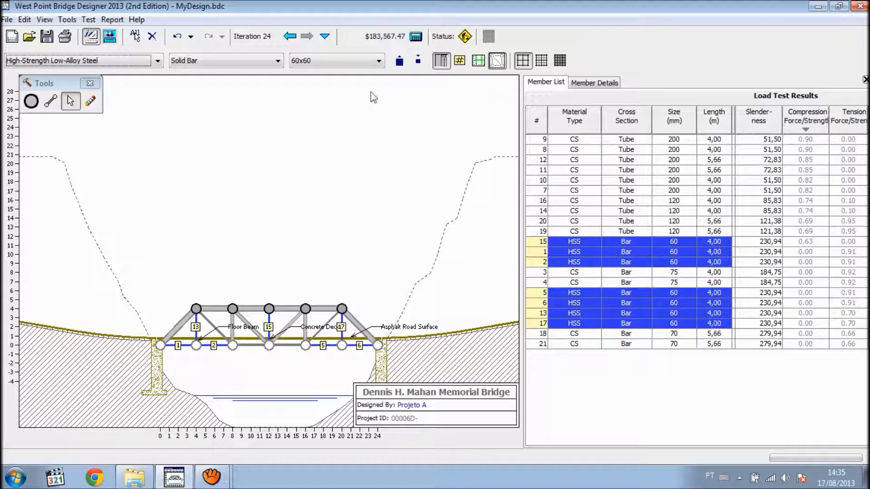
Reduce the size of the selected High-Strength Low-Alloy Steel bars, members 15, 1, 2, 5, 6, 13 and 17, to 55x55.
click(379, 62)
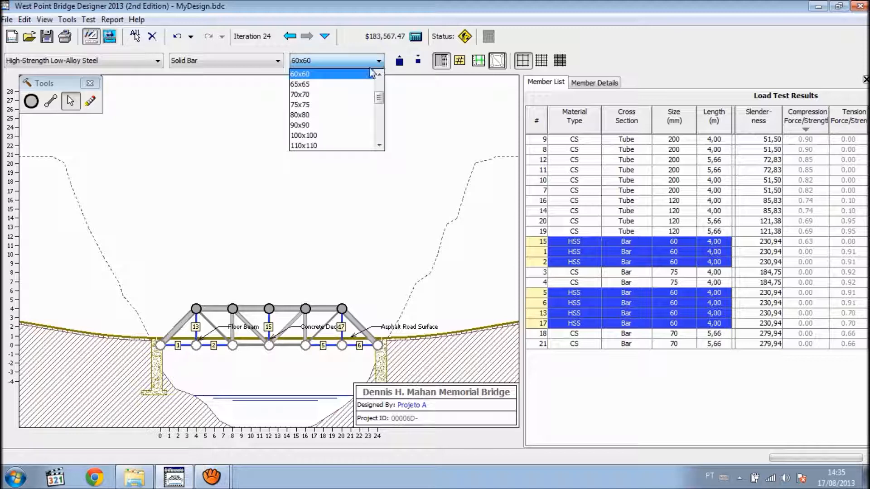
click(380, 75)
click(380, 75)
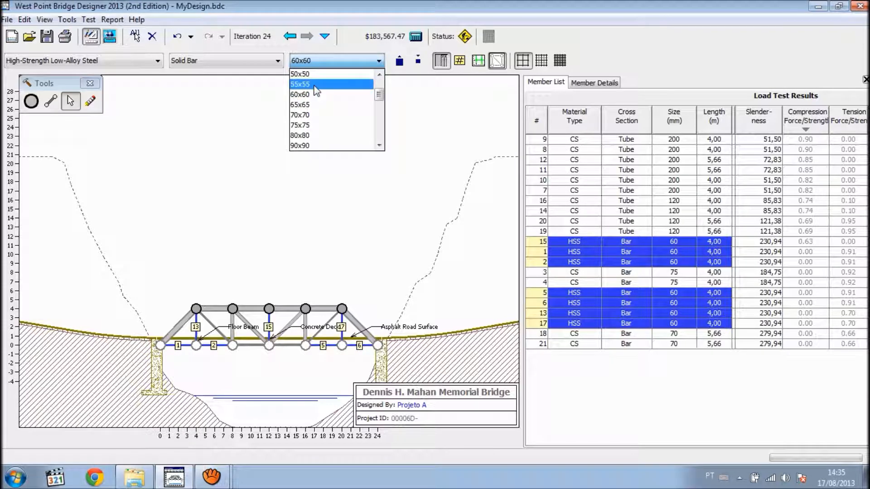
click(314, 85)
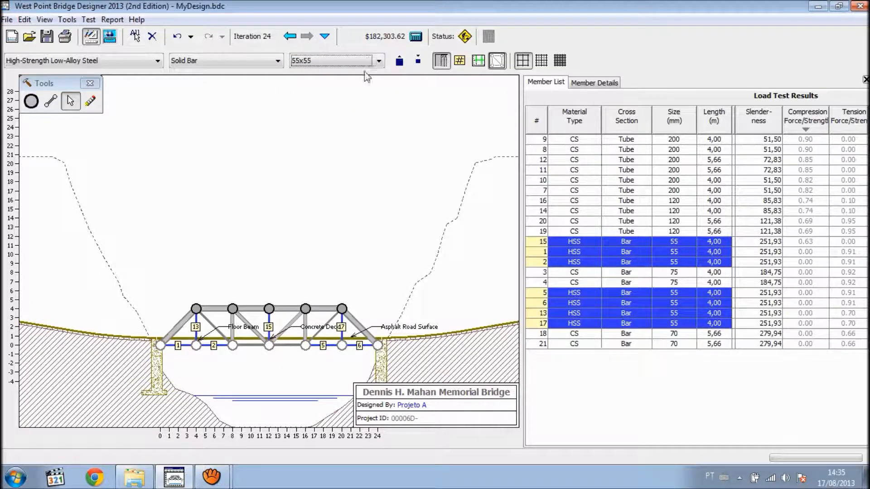
Run the load test with the 55x55 bars, return to the drawing board and clear the member selection.
click(89, 20)
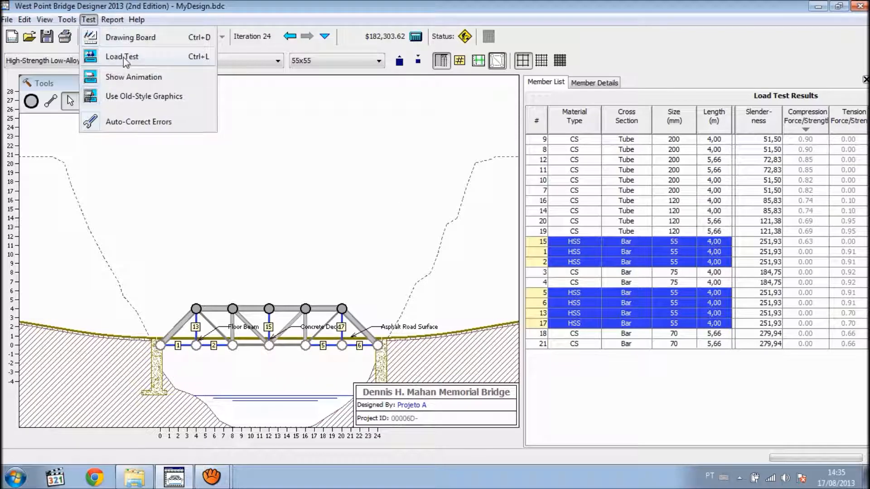
click(123, 57)
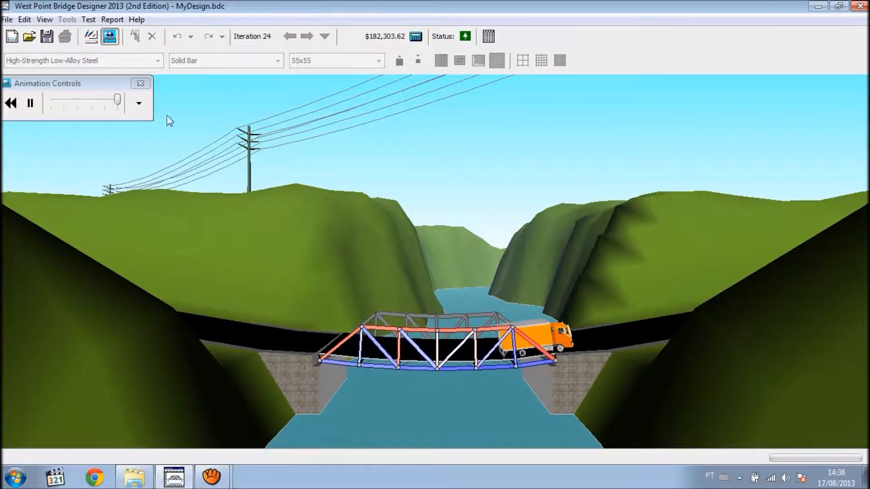
click(88, 20)
click(100, 38)
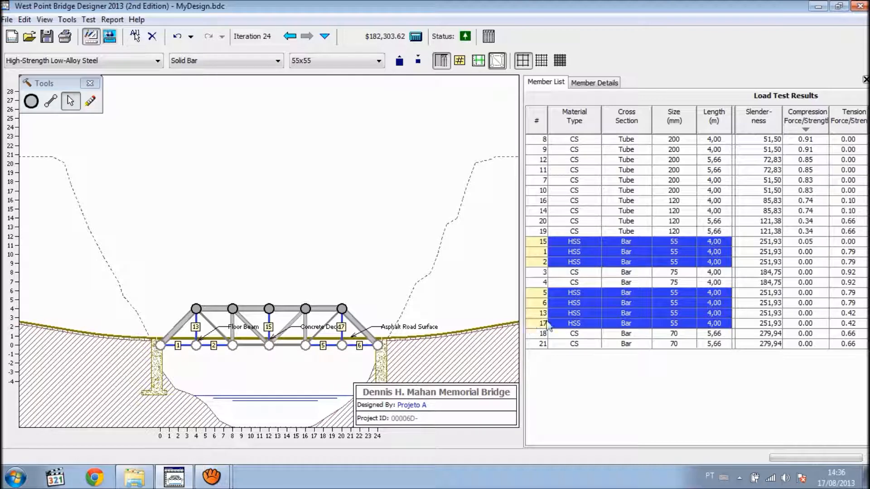
click(470, 224)
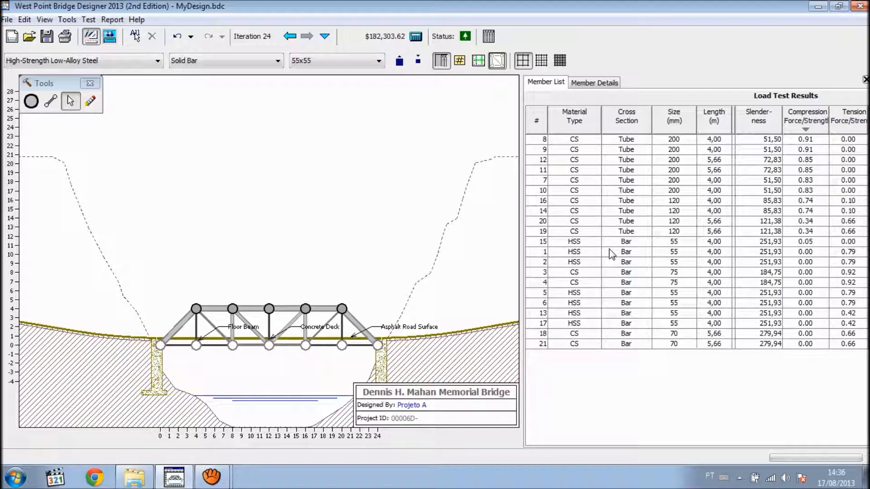
Change members 15, 1, 2, 5, 6, 13 and 17 to Quenched & Tempered Steel and reduce their size to 50x50.
click(673, 242)
ctrl+click(674, 255)
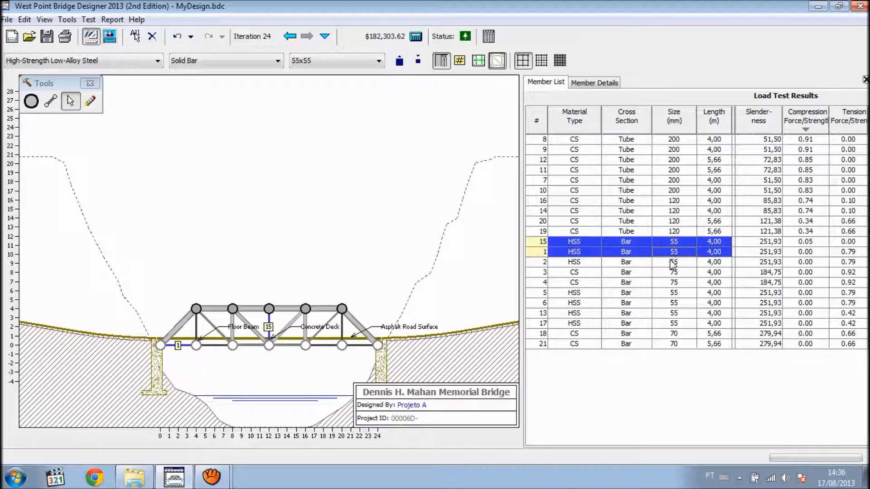
ctrl+click(662, 262)
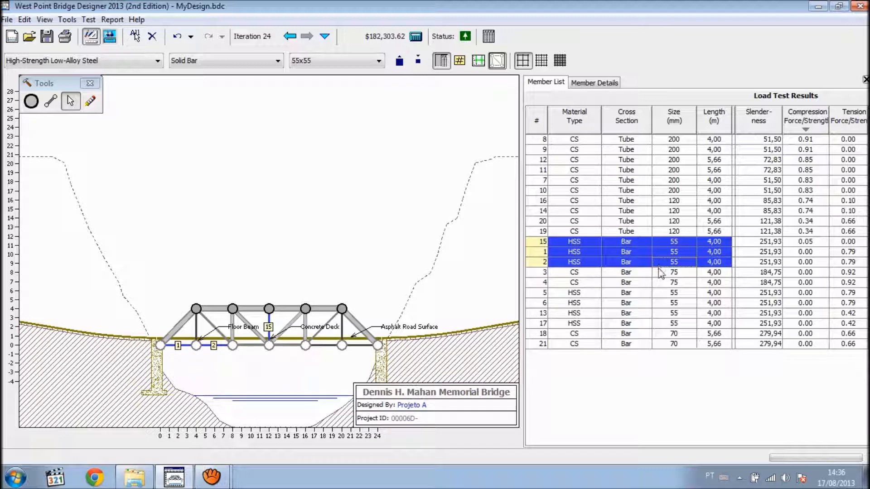
ctrl+click(666, 294)
ctrl+click(665, 302)
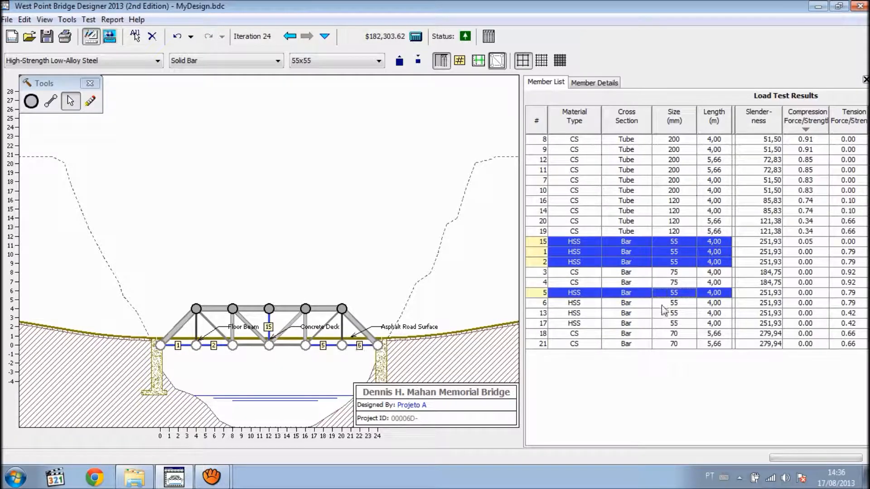
ctrl+click(661, 313)
ctrl+click(653, 324)
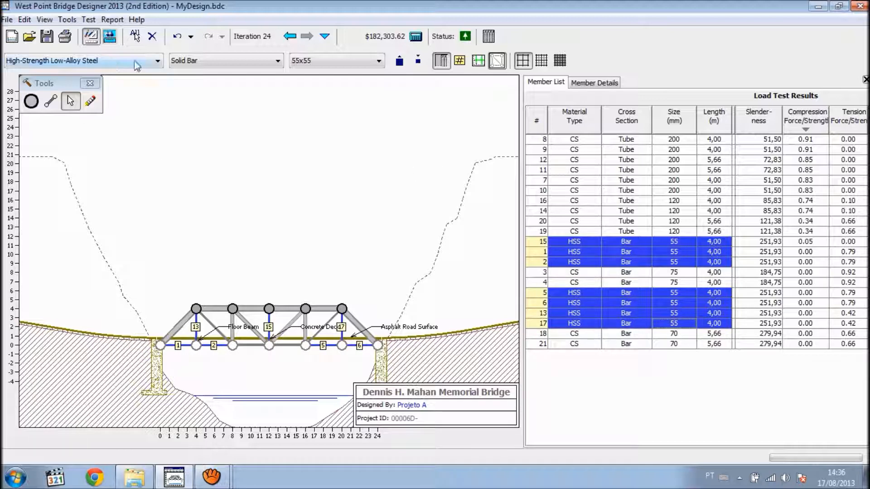
click(156, 64)
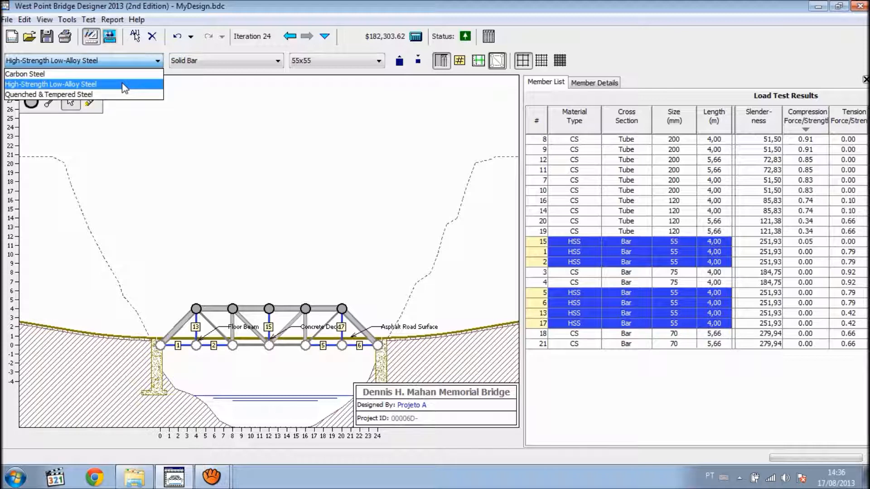
click(98, 95)
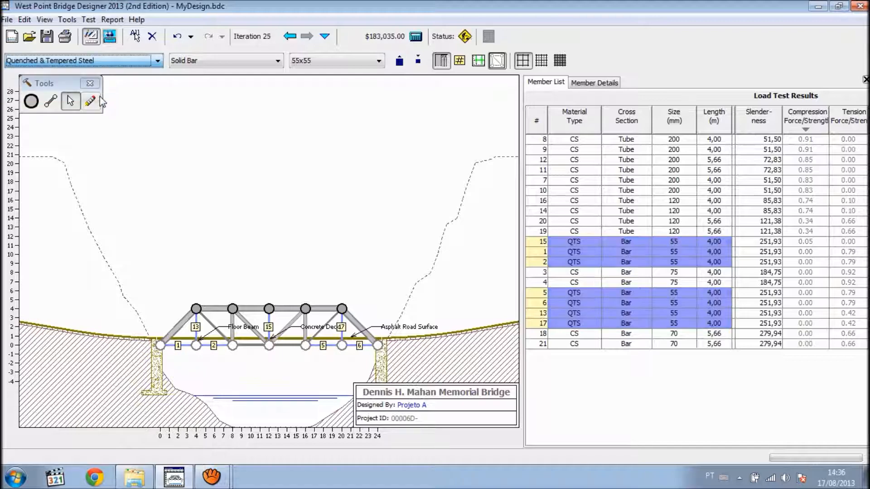
click(418, 65)
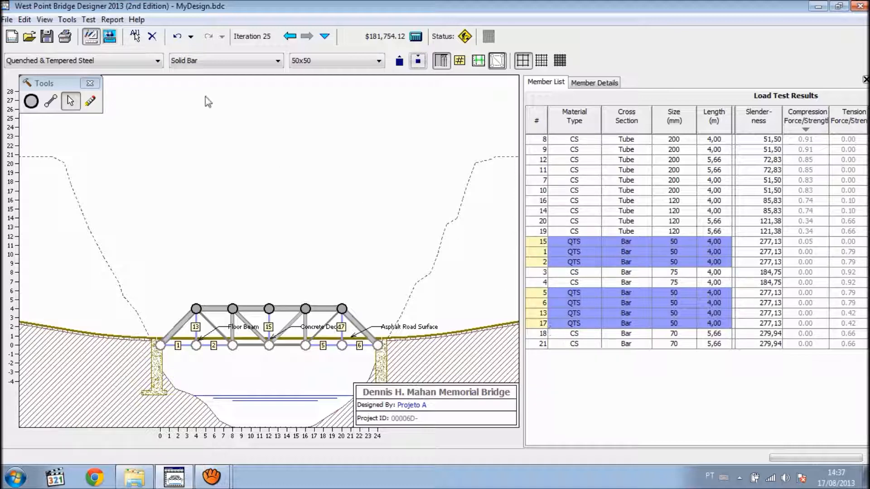
Run the load test on the bridge with the 50x50 Quenched & Tempered Steel bars and return to the drawing board.
click(88, 20)
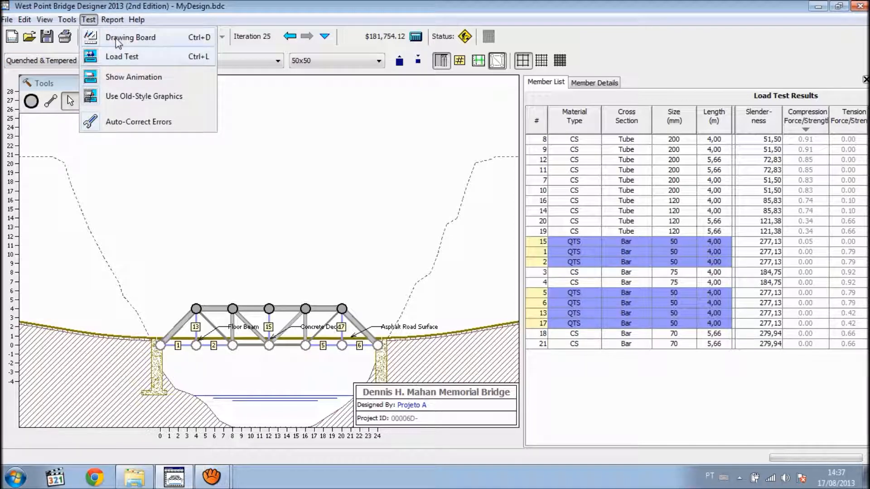
click(123, 58)
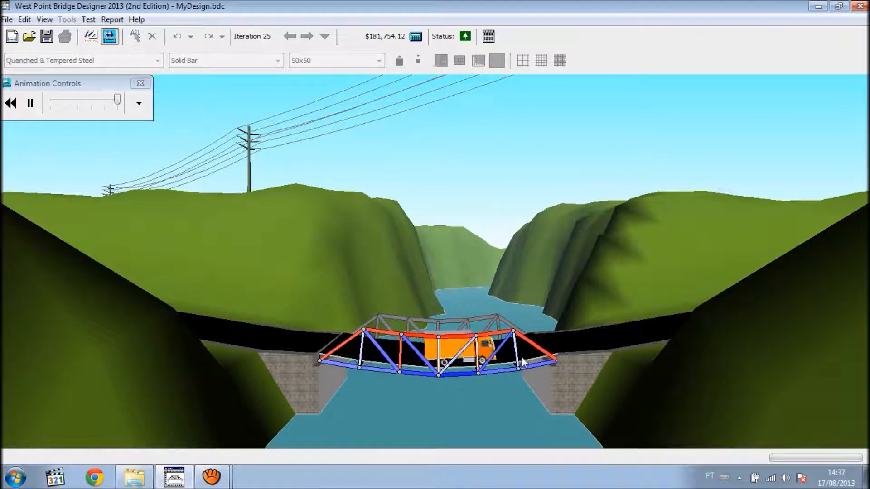
click(88, 19)
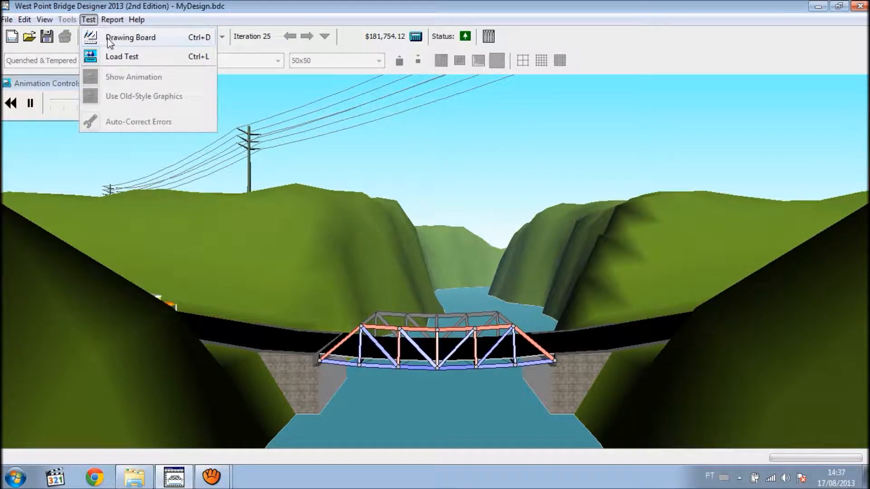
click(131, 37)
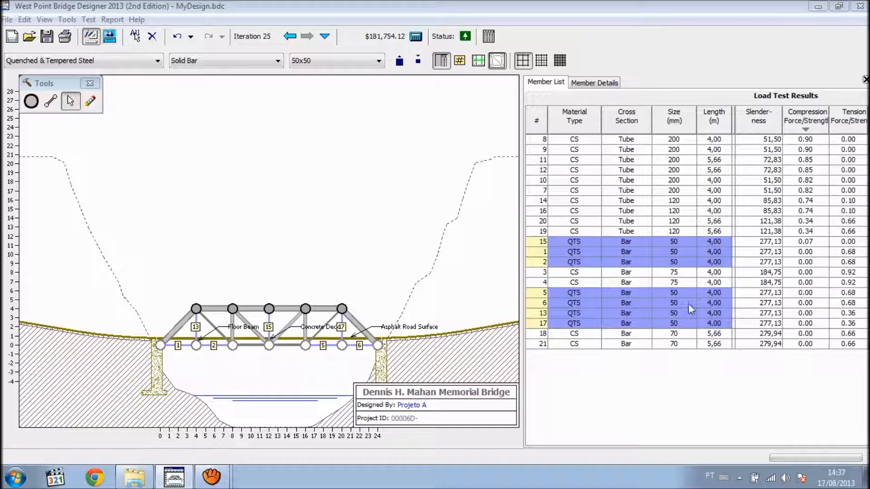
Change the central bottom-chord bars, members 3 and 4, to Quenched & Tempered Steel with a 50x50 size.
click(673, 273)
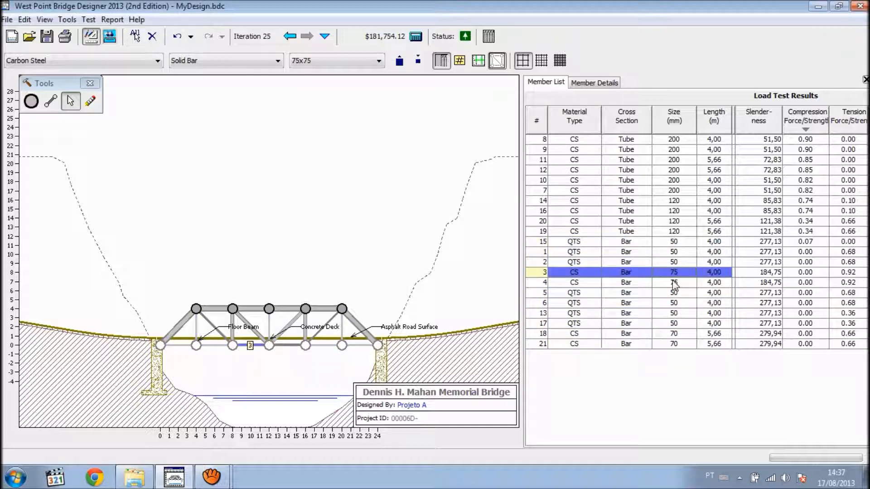
ctrl+click(681, 285)
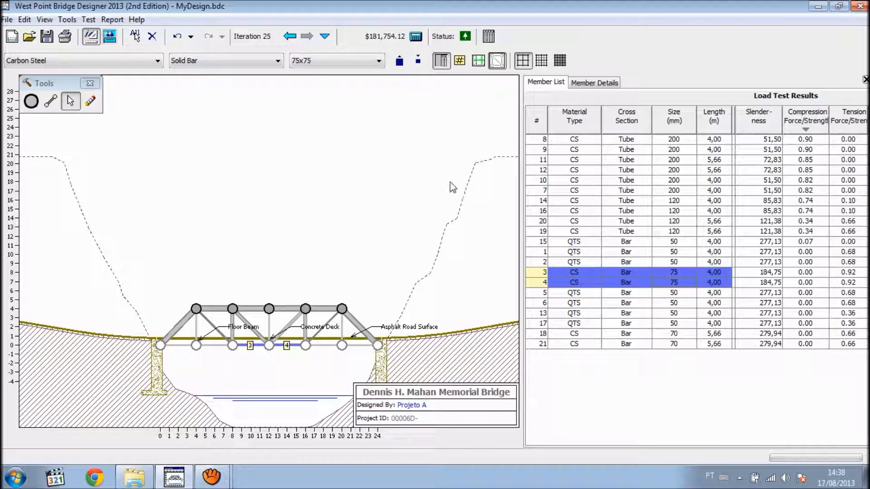
click(153, 64)
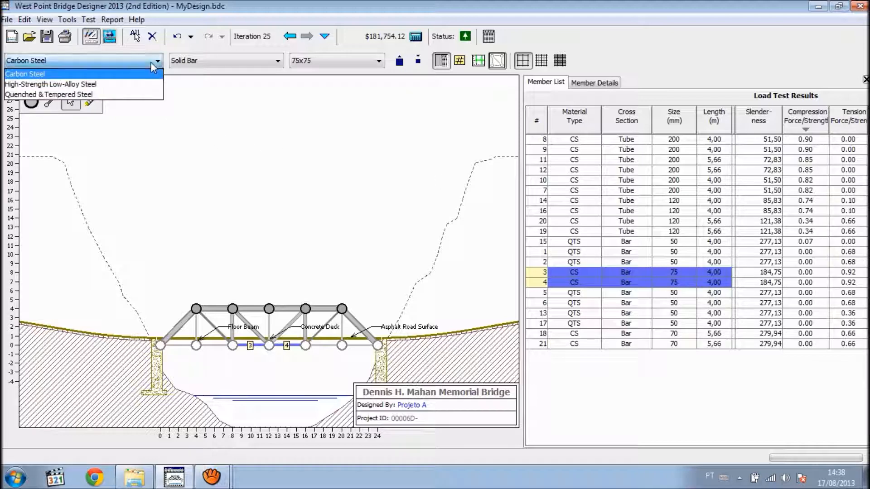
click(132, 95)
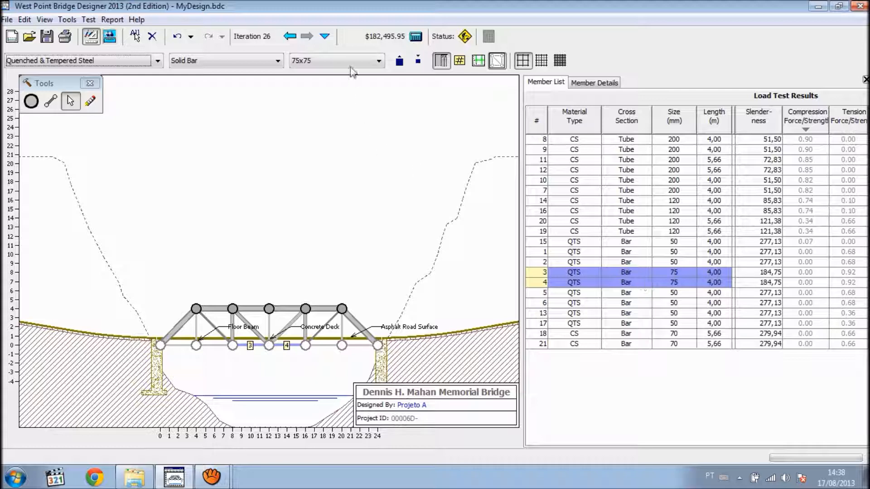
click(378, 61)
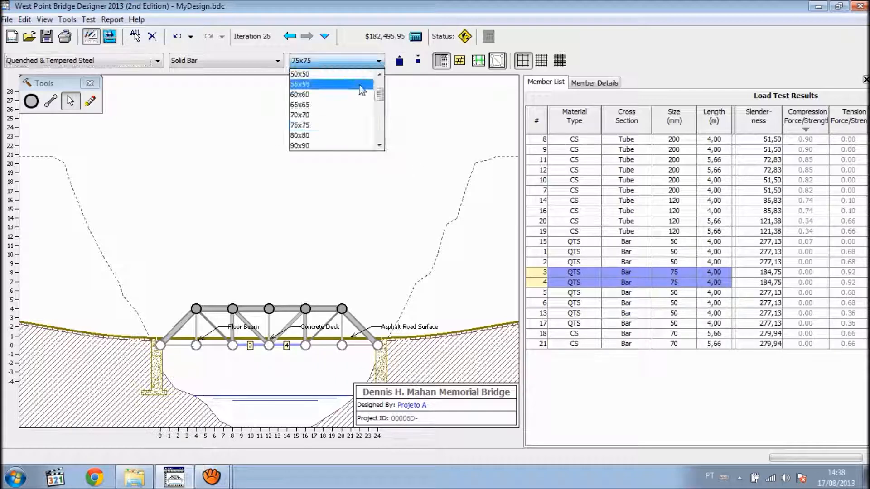
click(317, 77)
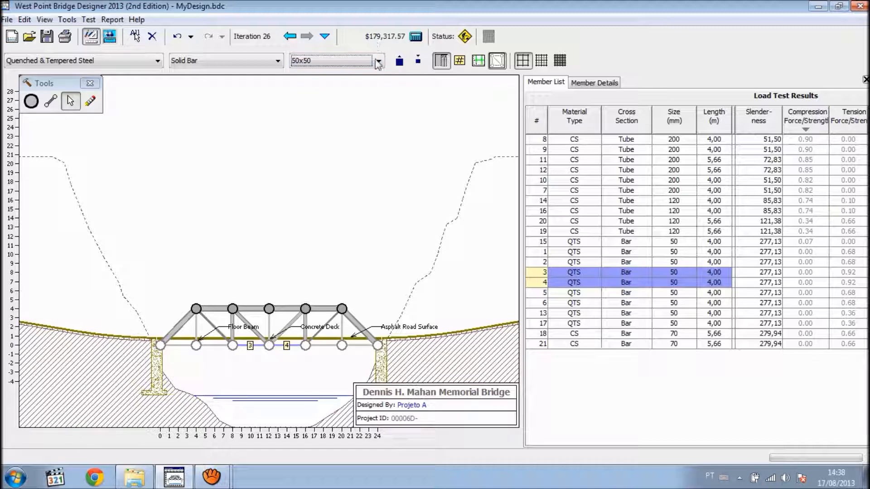
Load-test the bridge, return to the drawing board and increase the central bottom-chord members 3 and 4 to 55x55.
click(89, 19)
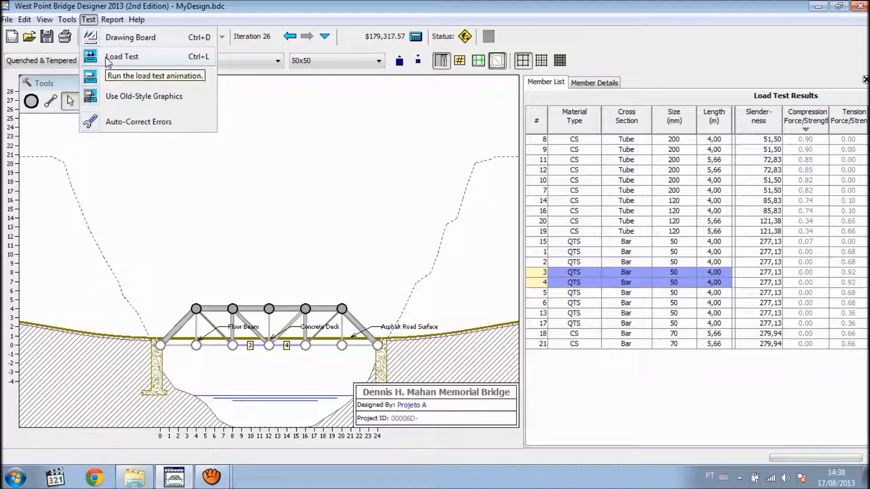
click(113, 58)
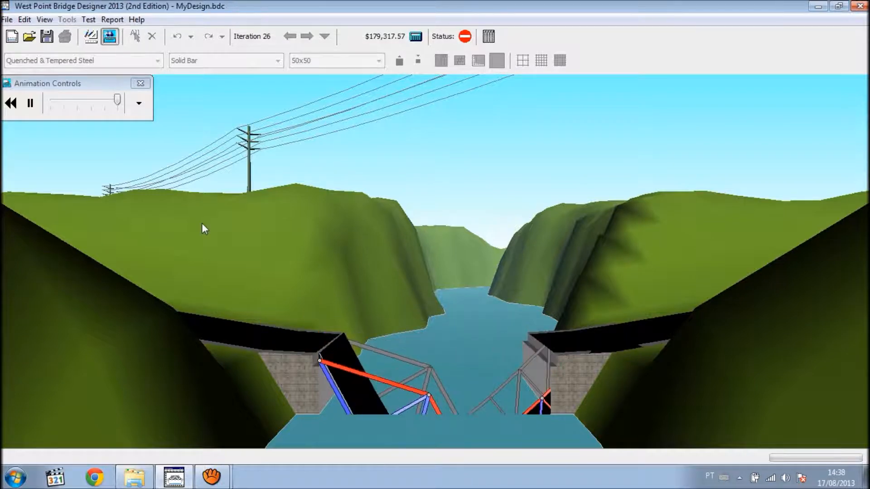
click(90, 19)
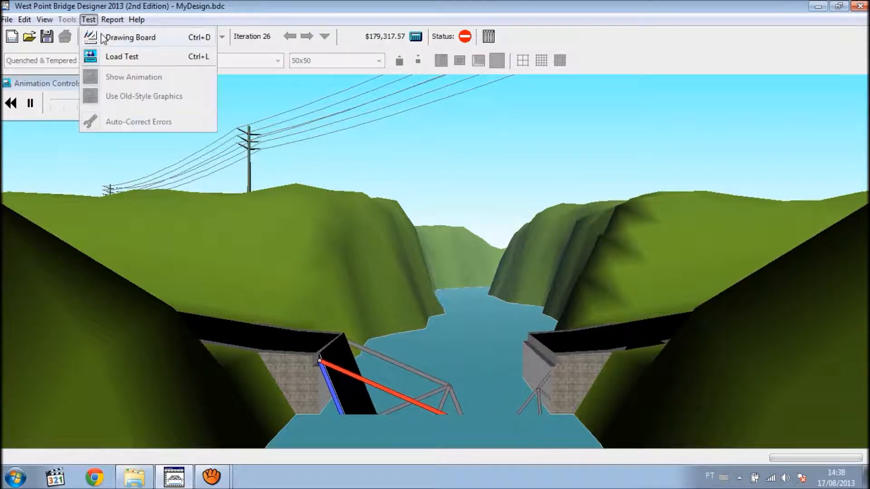
click(131, 37)
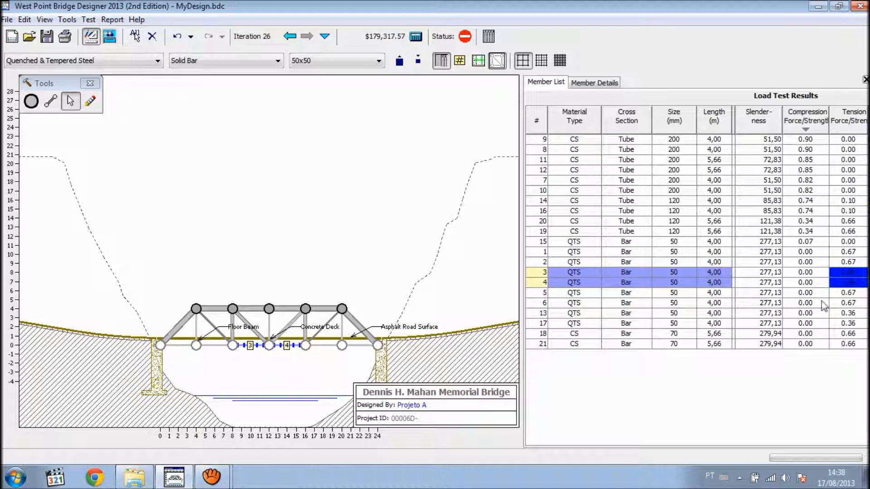
click(400, 62)
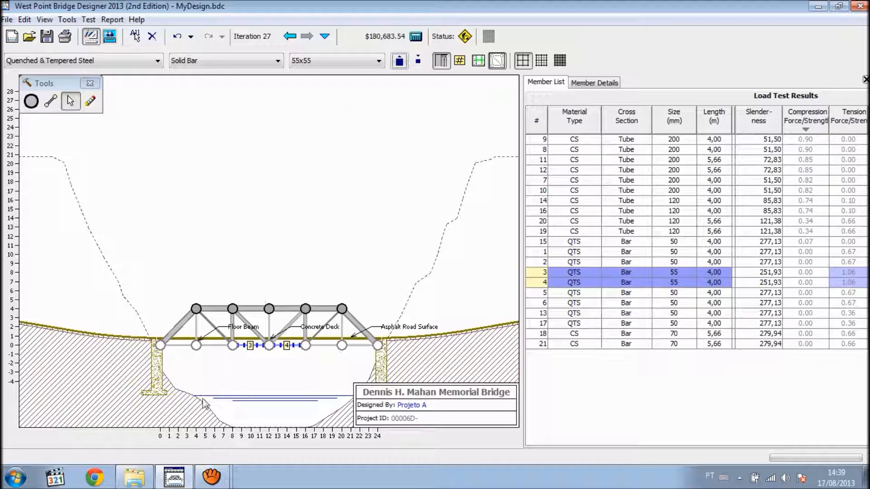
click(212, 483)
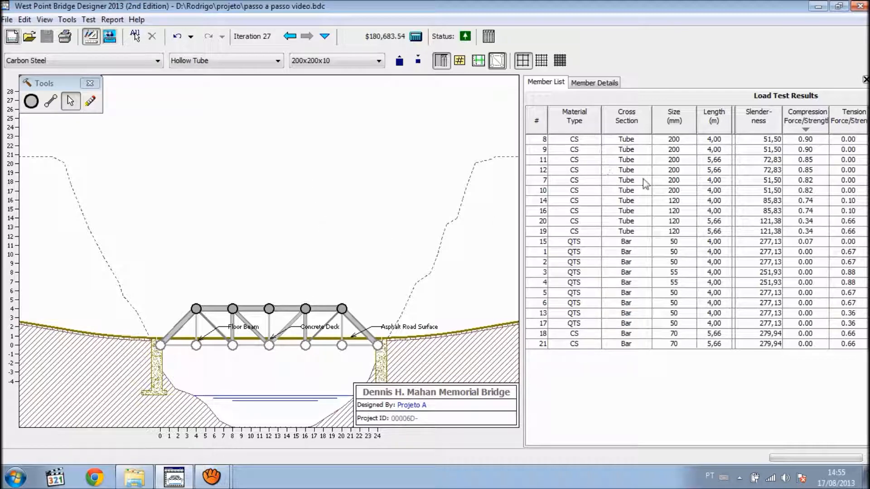
Change the top-chord and end-post members 7 to 12 to Quenched & Tempered Steel with a 180x180x9 hollow tube.
click(632, 140)
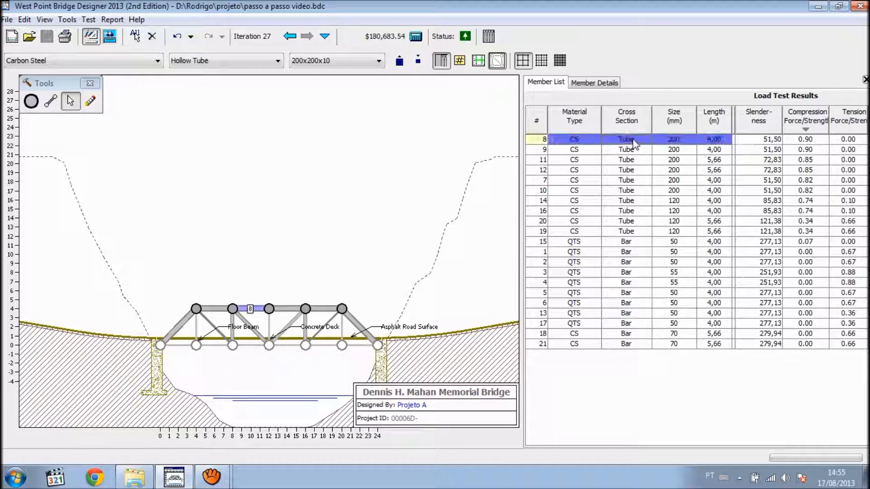
ctrl+click(678, 151)
ctrl+click(666, 162)
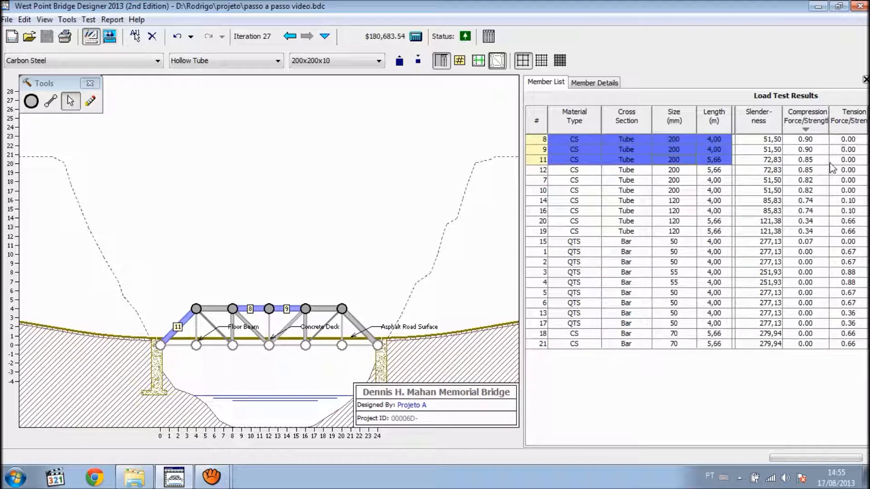
ctrl+click(709, 170)
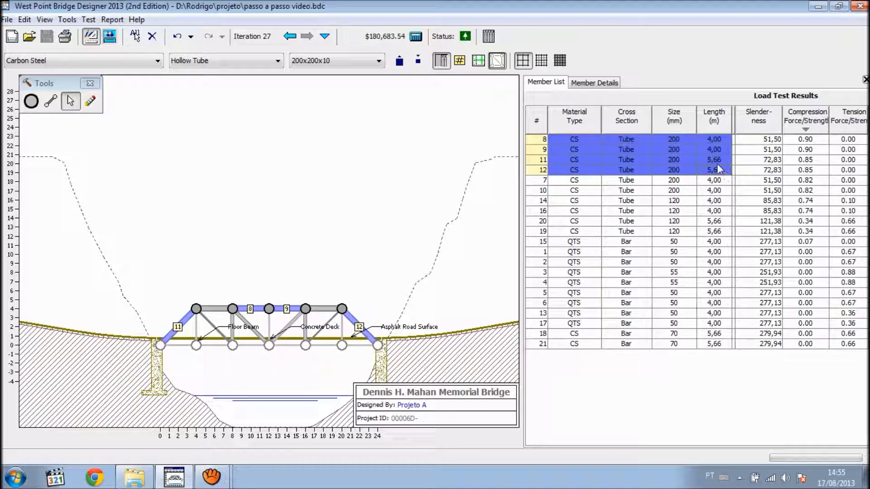
ctrl+click(669, 181)
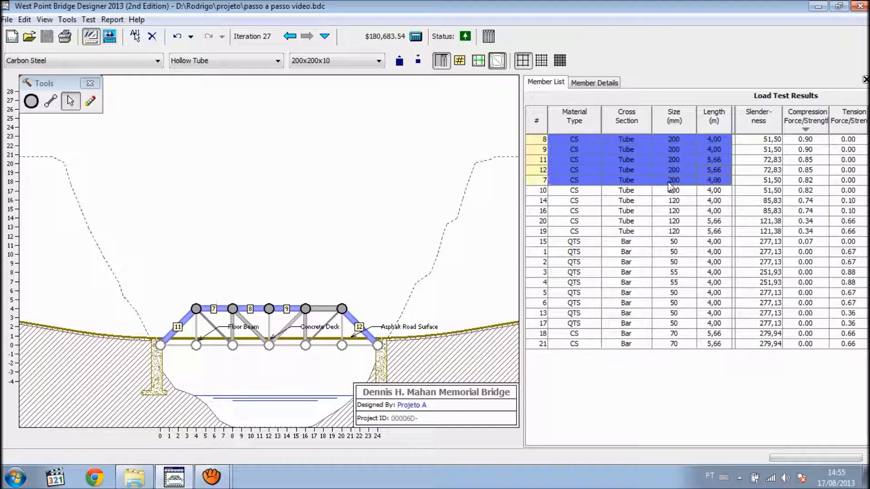
ctrl+click(667, 190)
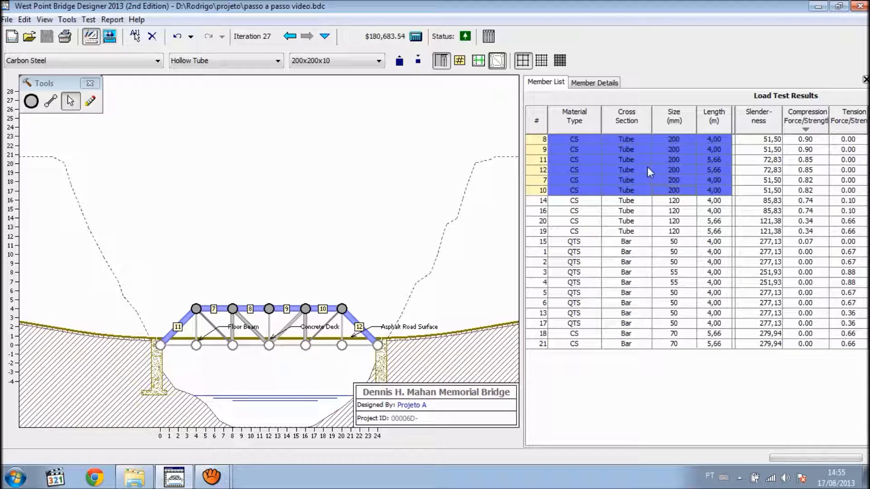
click(143, 64)
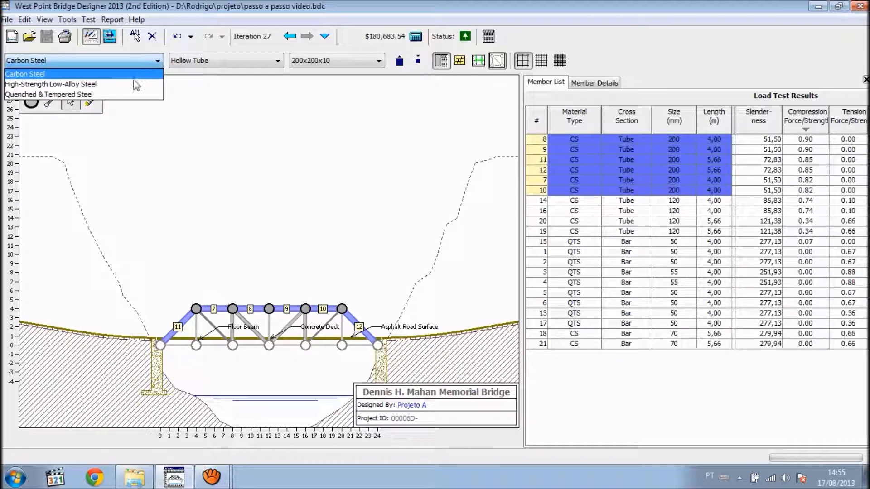
click(101, 95)
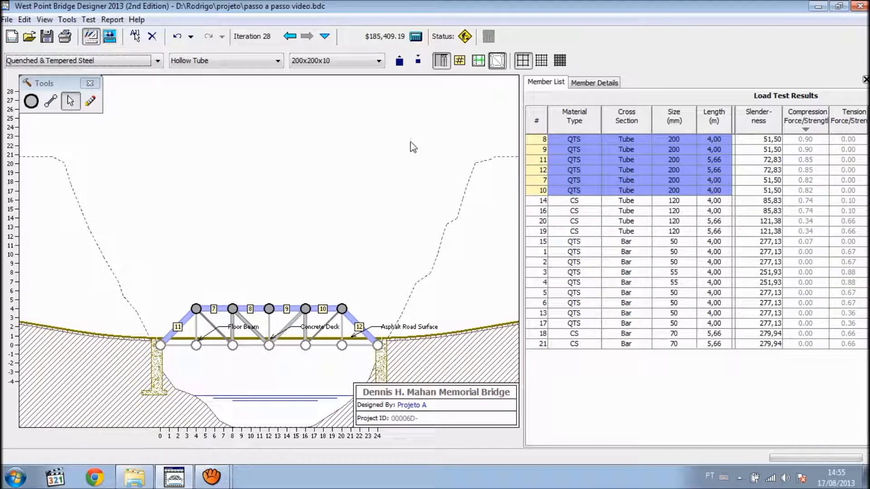
click(372, 63)
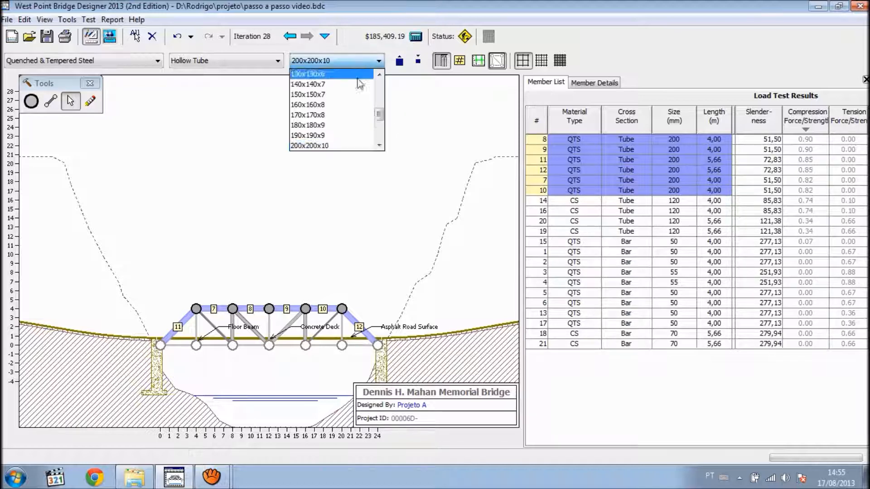
click(317, 126)
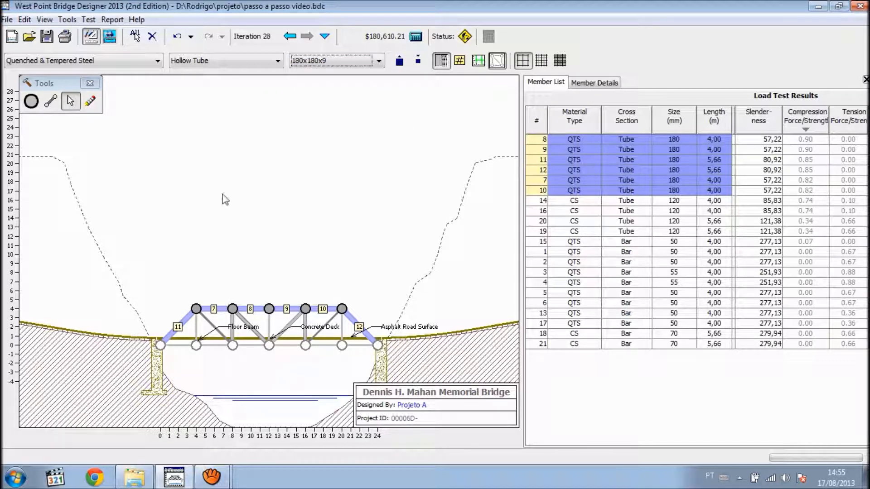
Run the load test with the 180x180x9 top-chord and end-post tubes and return to the drawing board.
click(88, 19)
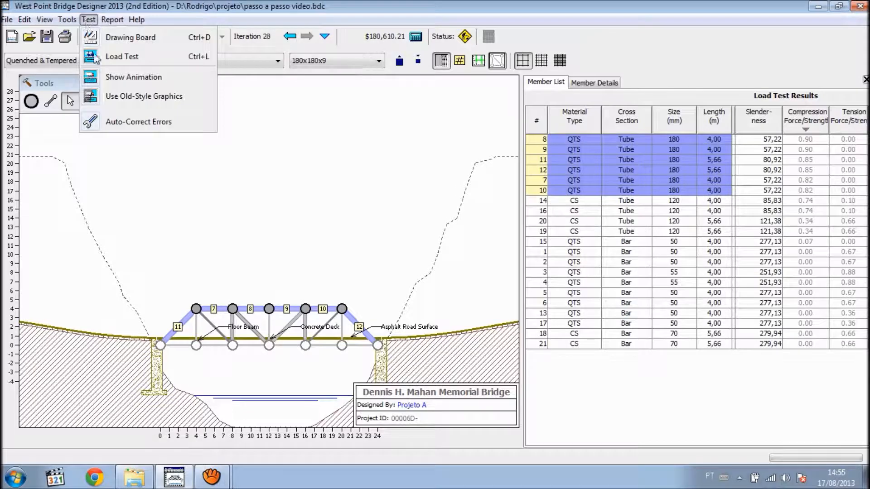
click(136, 63)
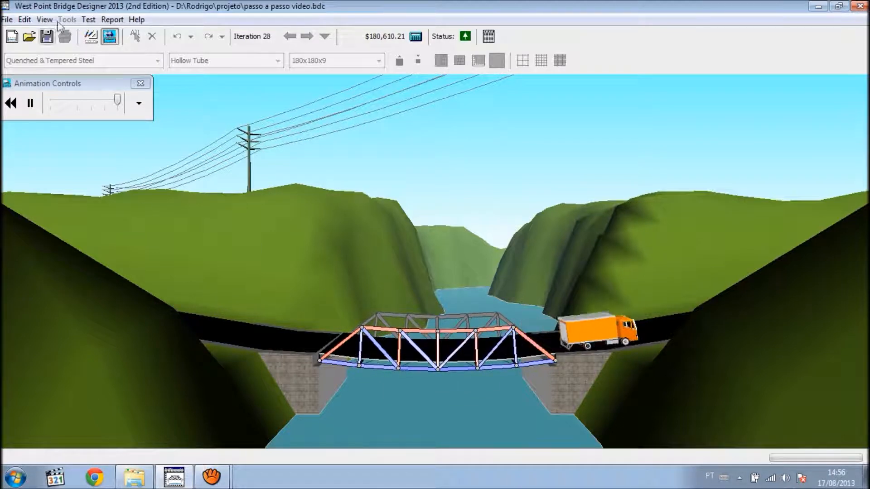
click(89, 20)
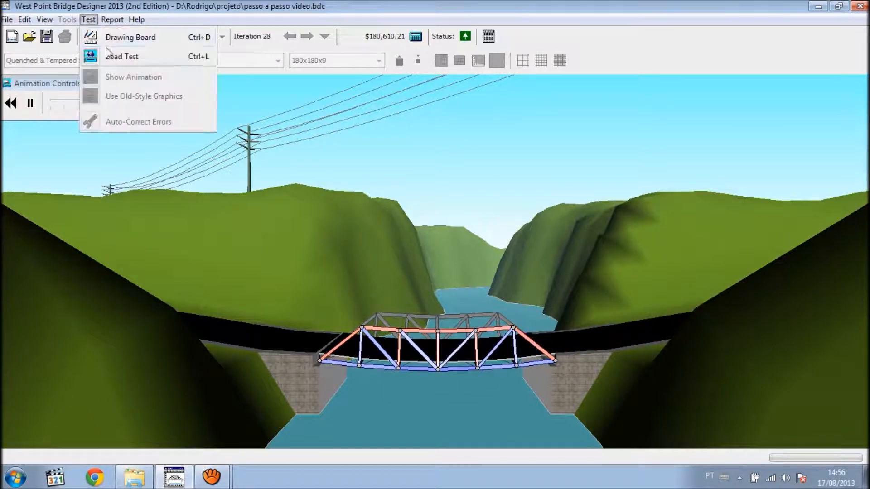
click(114, 38)
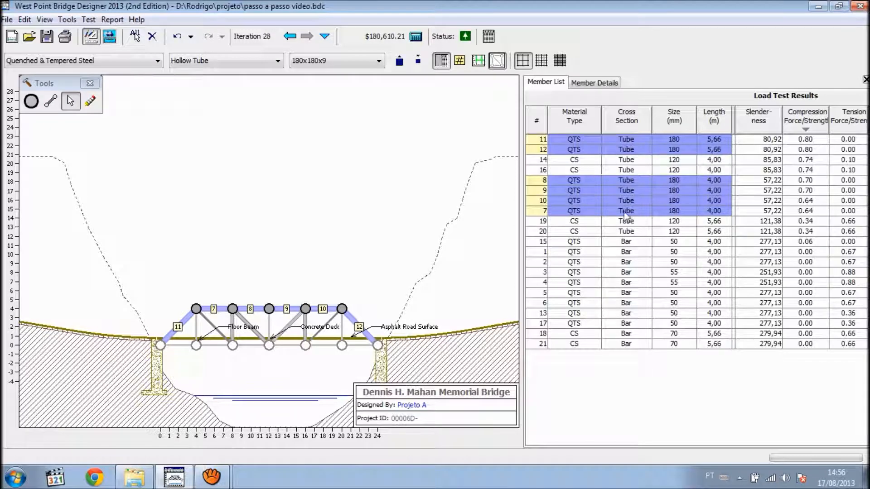
Reduce members 7 to 12 to 170x170x8, load-test the bridge and return to the drawing board.
click(418, 61)
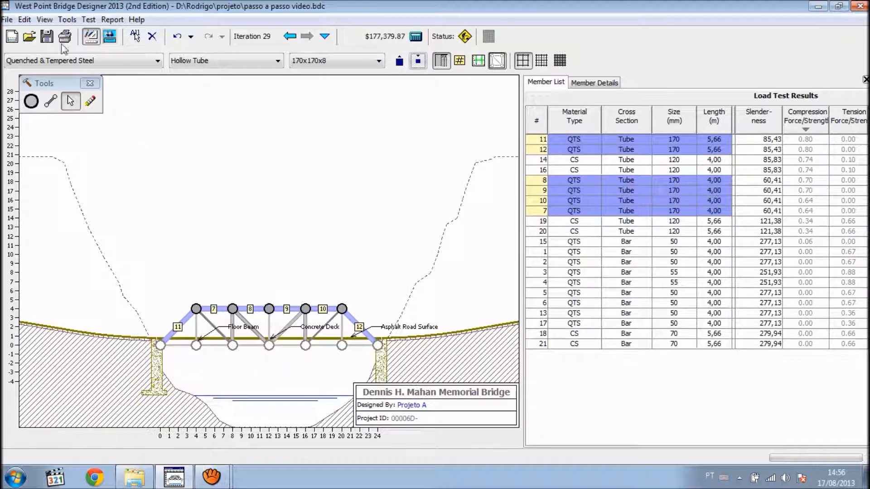
click(88, 20)
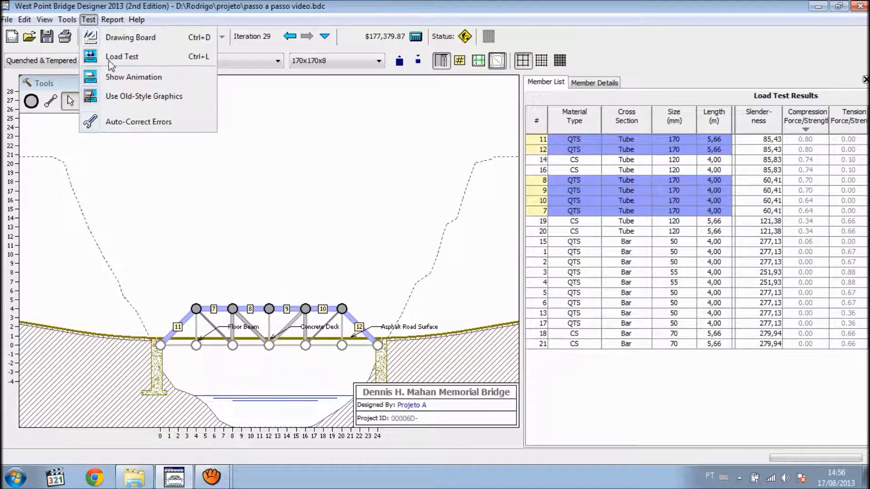
click(150, 78)
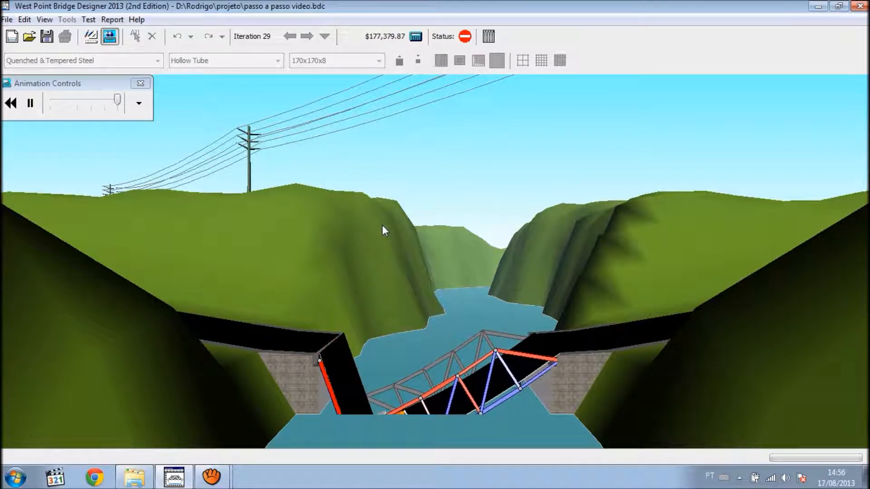
click(88, 19)
click(117, 40)
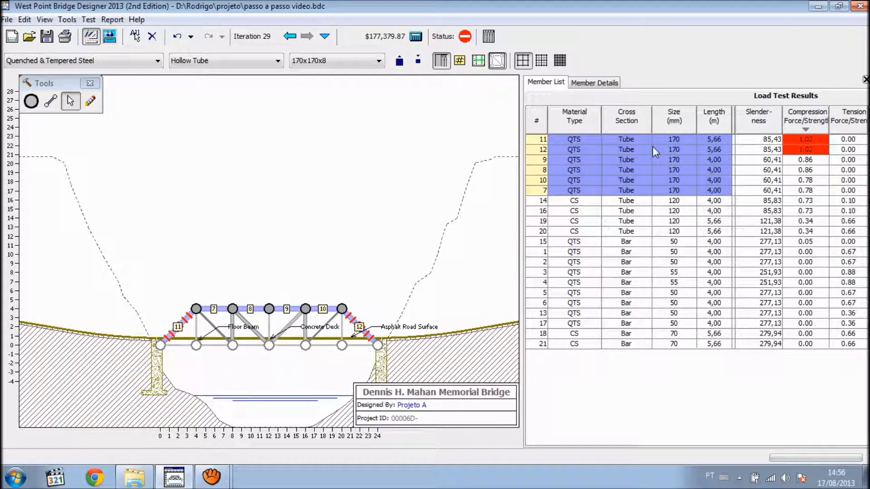
Increase the inclined end posts, members 11 and 12, to 180x180x9.
click(672, 138)
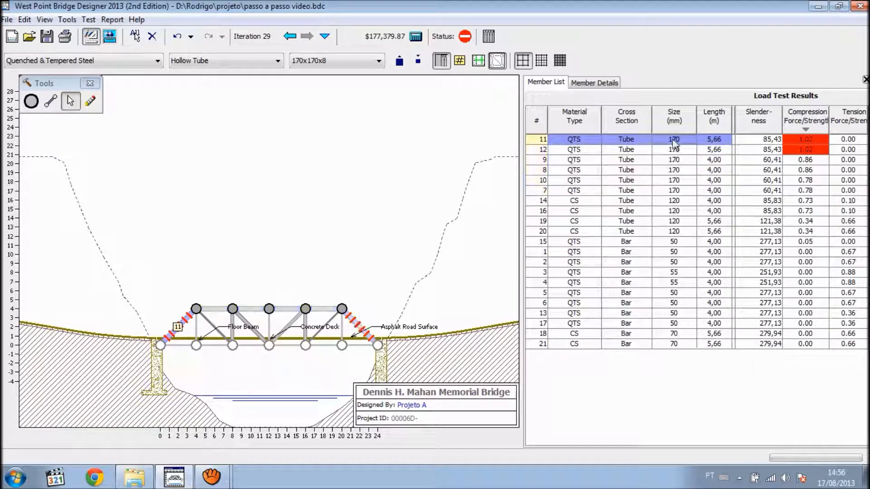
ctrl+click(571, 150)
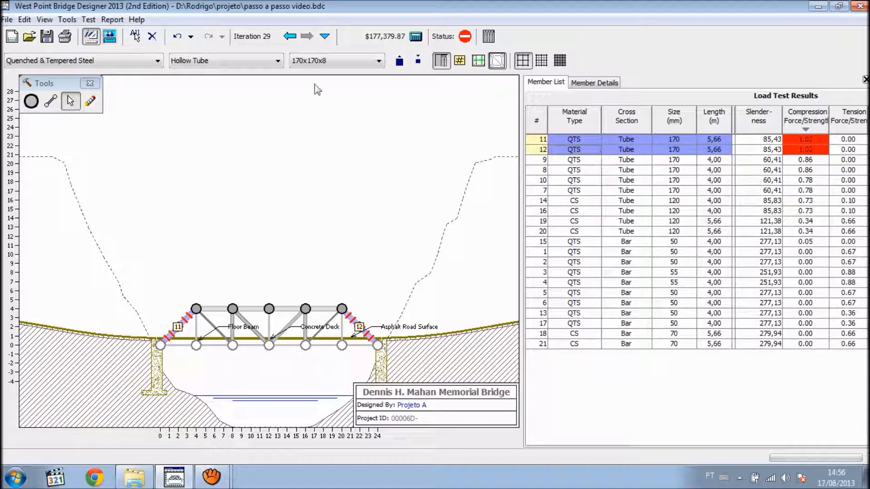
click(399, 61)
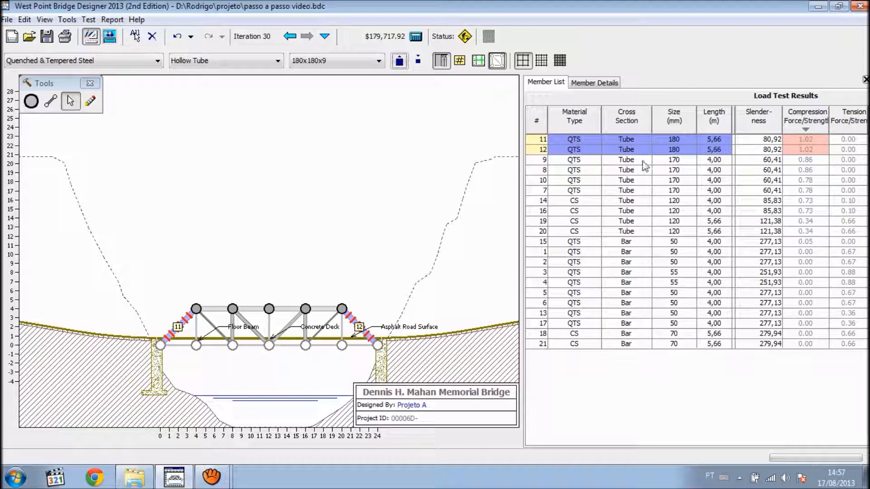
Reduce the top-chord members 7, 8, 9 and 10 to 160x160x8.
click(662, 161)
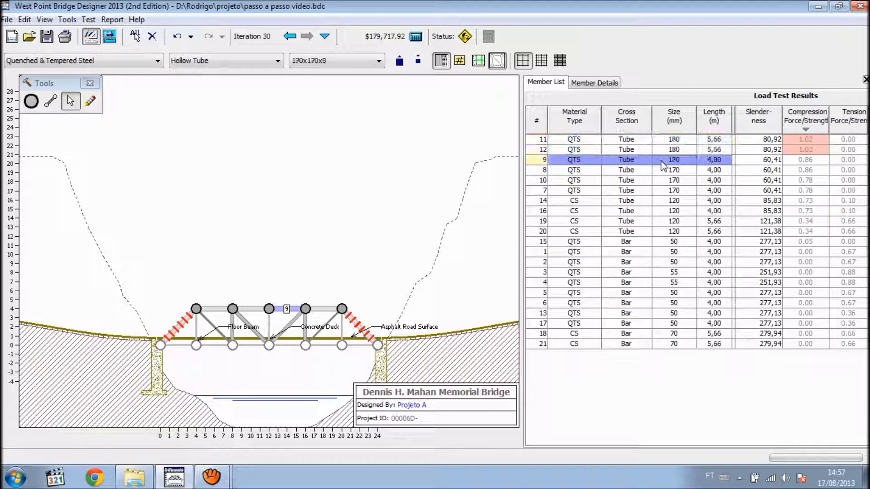
ctrl+click(665, 171)
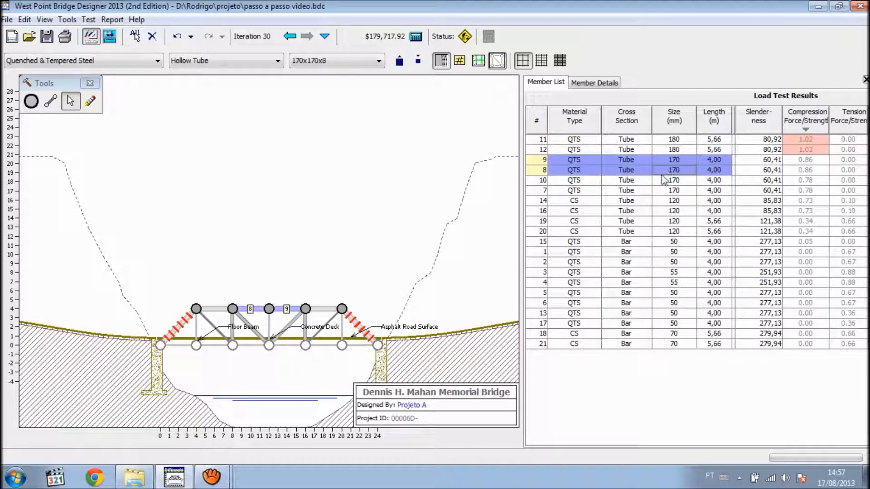
ctrl+click(663, 181)
ctrl+click(657, 190)
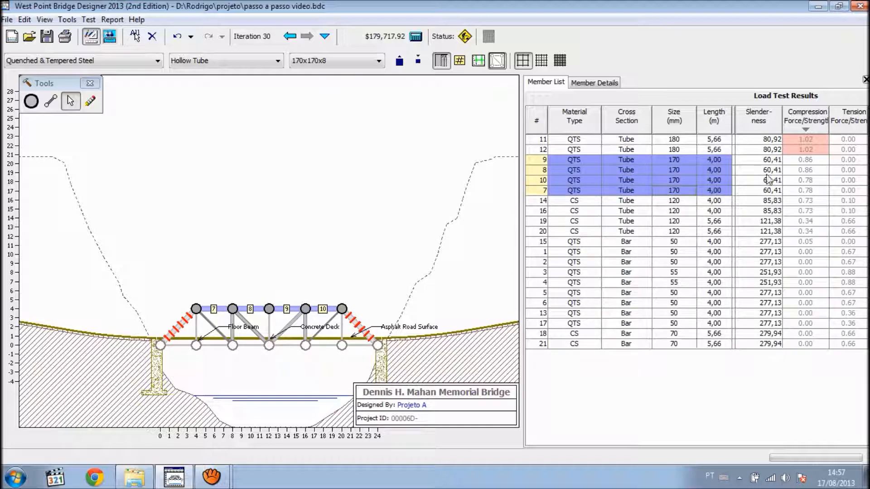
click(362, 62)
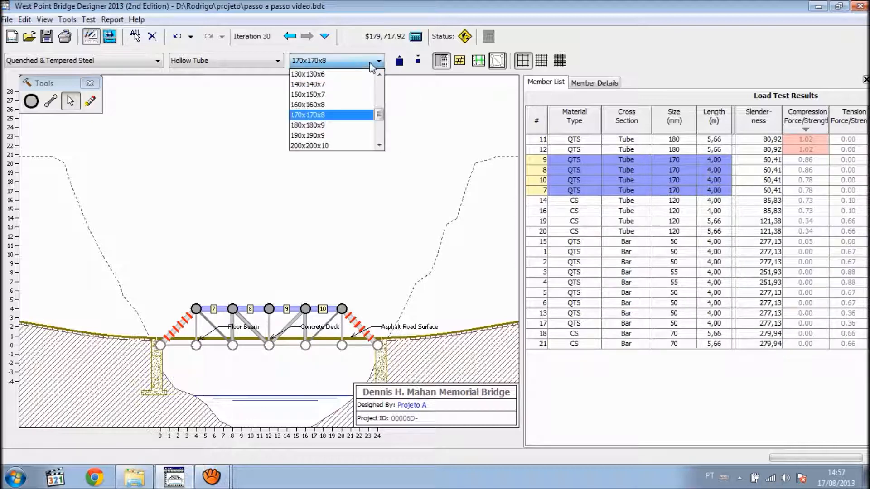
click(342, 106)
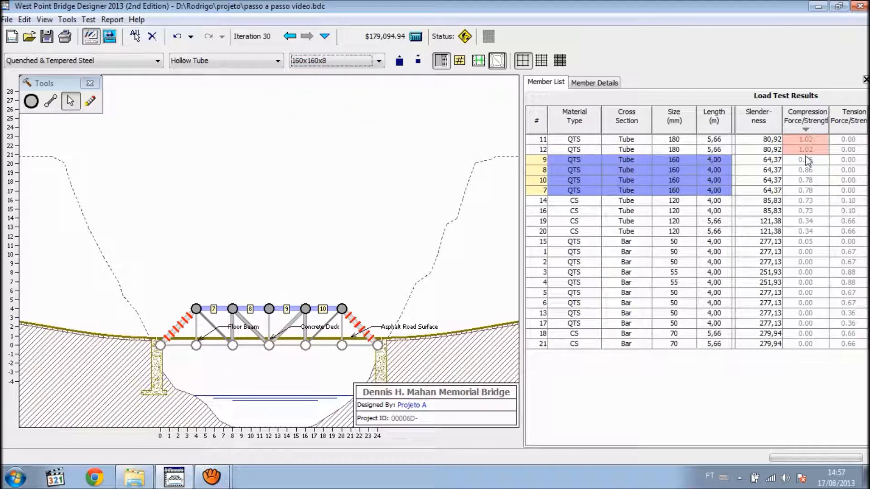
Load-test the bridge with the 160x160x8 top chord and 180x180x9 end posts, and return to the drawing board.
click(88, 20)
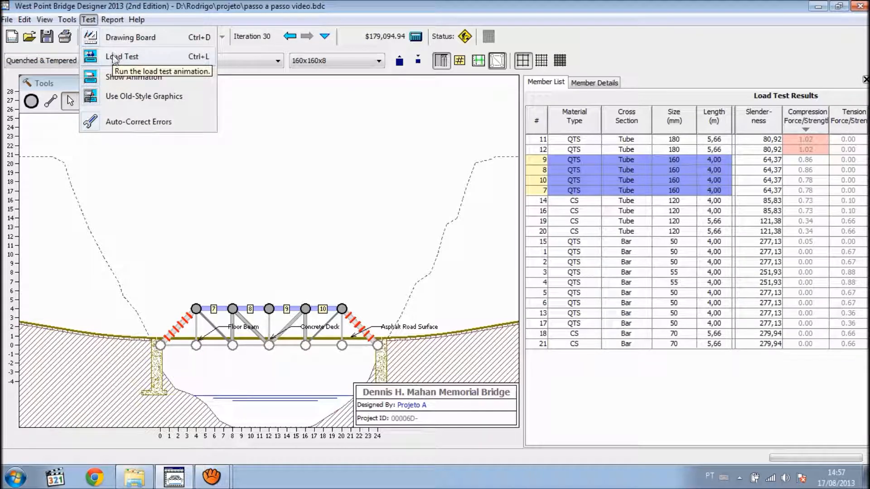
click(115, 62)
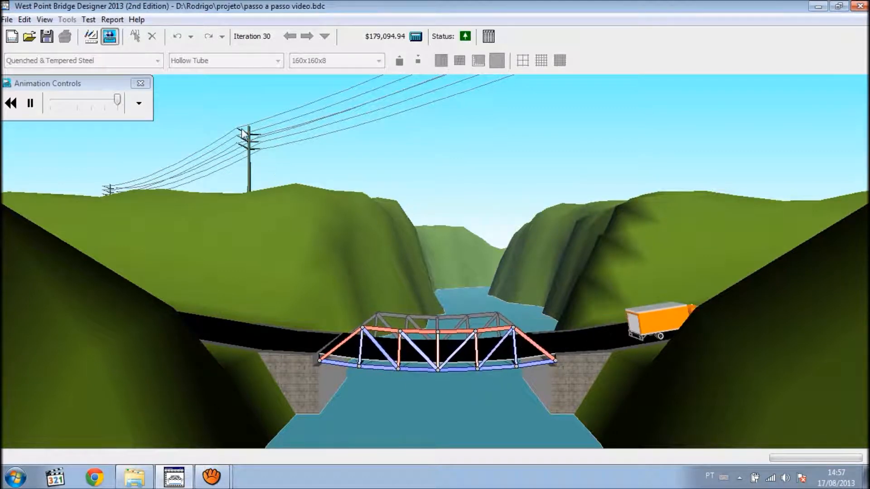
click(87, 20)
click(97, 36)
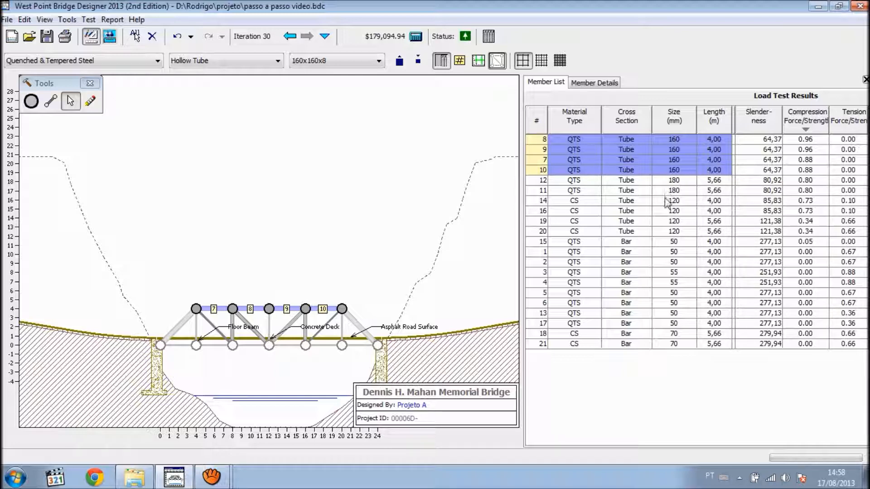
Change the inner web members 14, 16, 19 and 20 to Quenched & Tempered Steel with a 110x110x5 size.
click(665, 202)
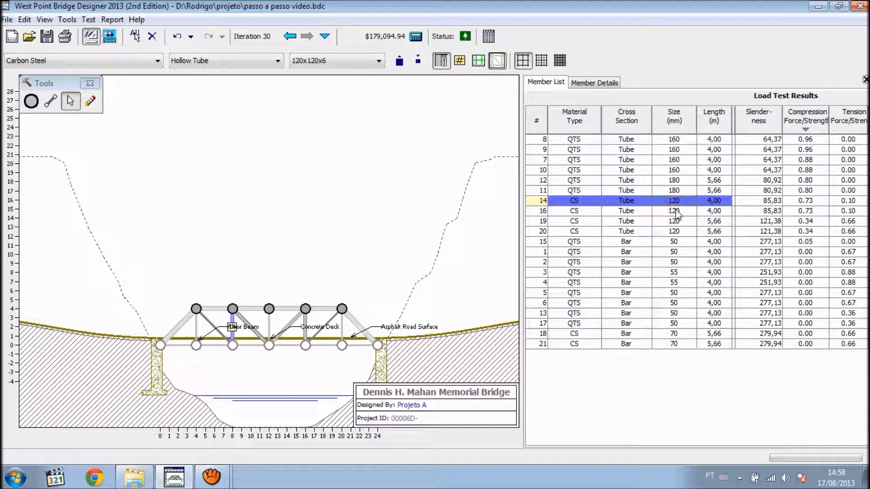
ctrl+click(674, 211)
ctrl+click(678, 221)
ctrl+click(683, 235)
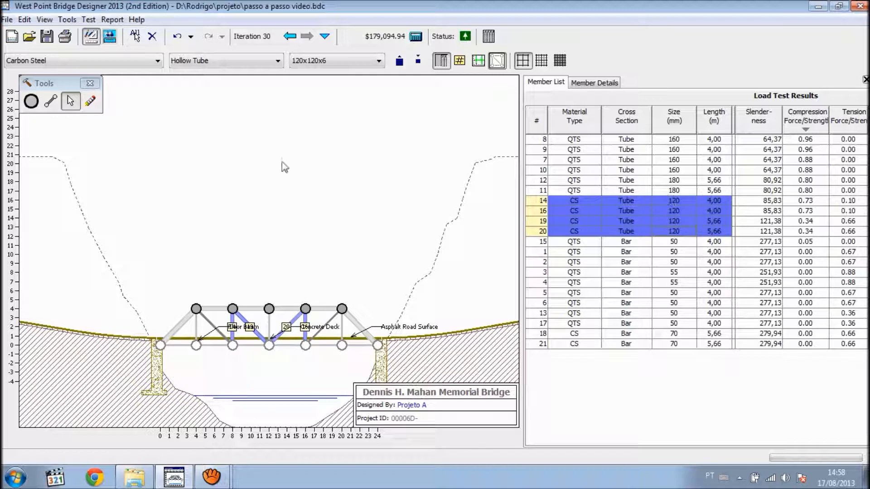
click(124, 60)
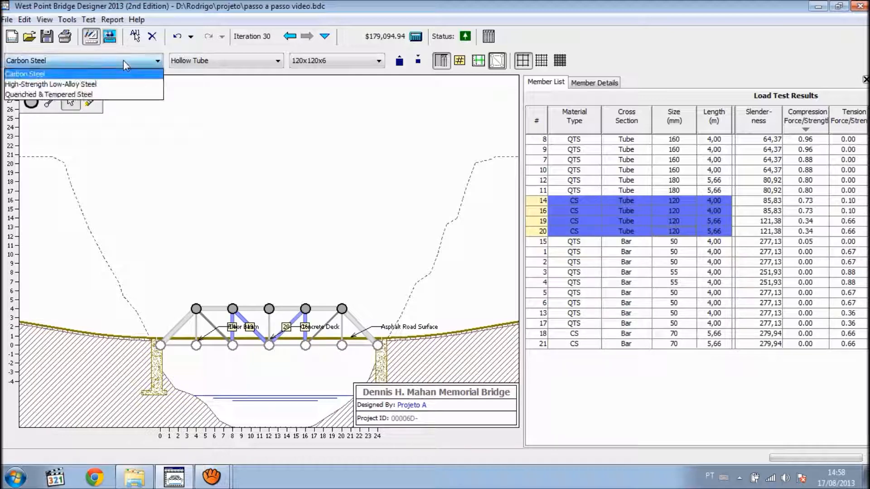
click(88, 95)
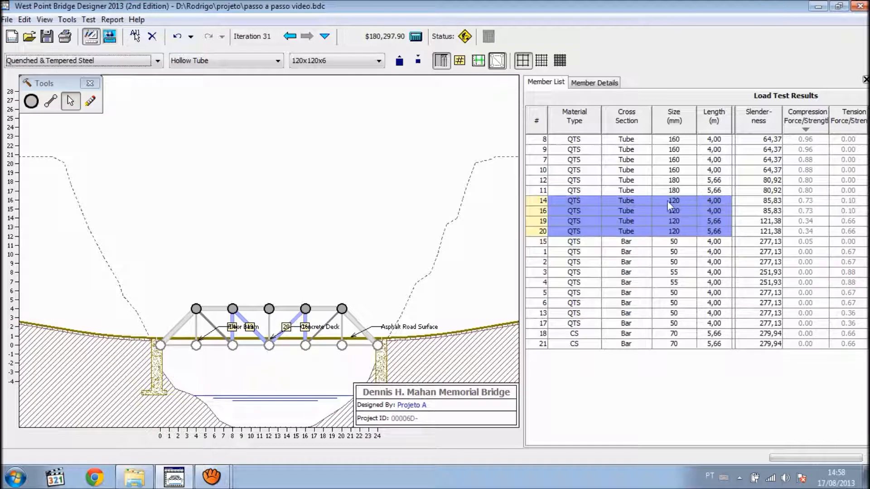
click(419, 61)
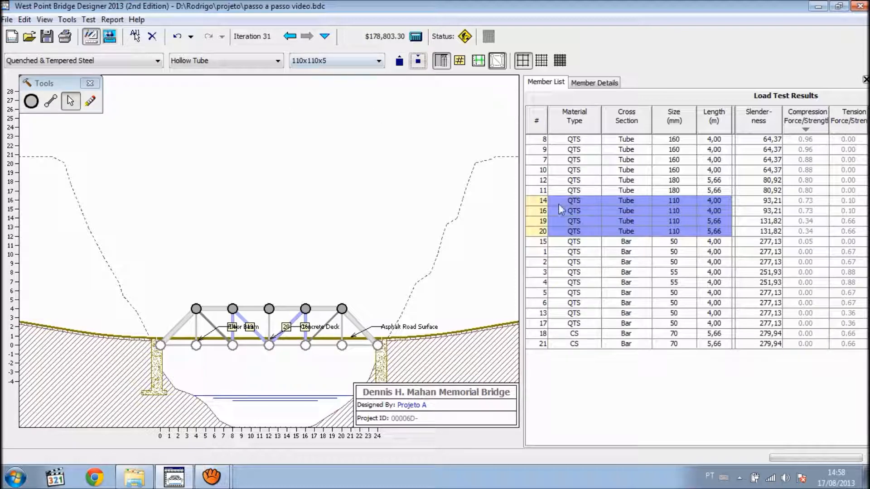
Load-test the bridge with the 110x110x5 Quenched & Tempered Steel inner web members, and return to the drawing board.
click(89, 19)
click(105, 59)
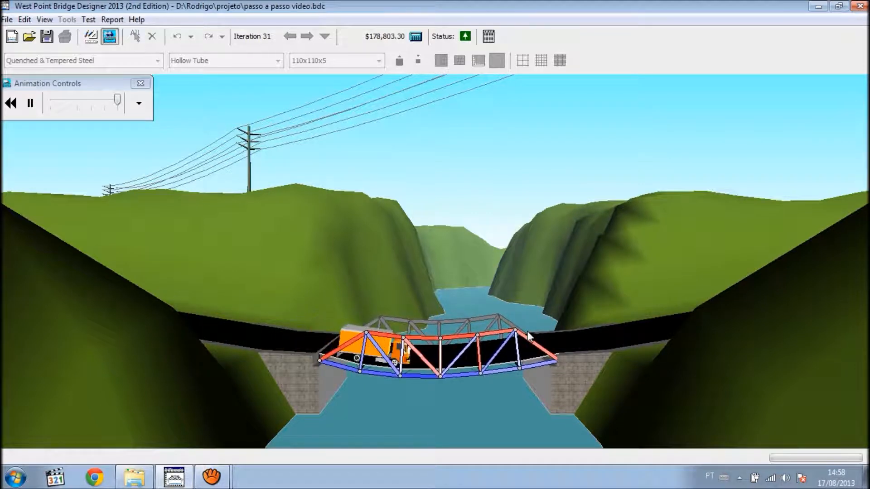
click(89, 19)
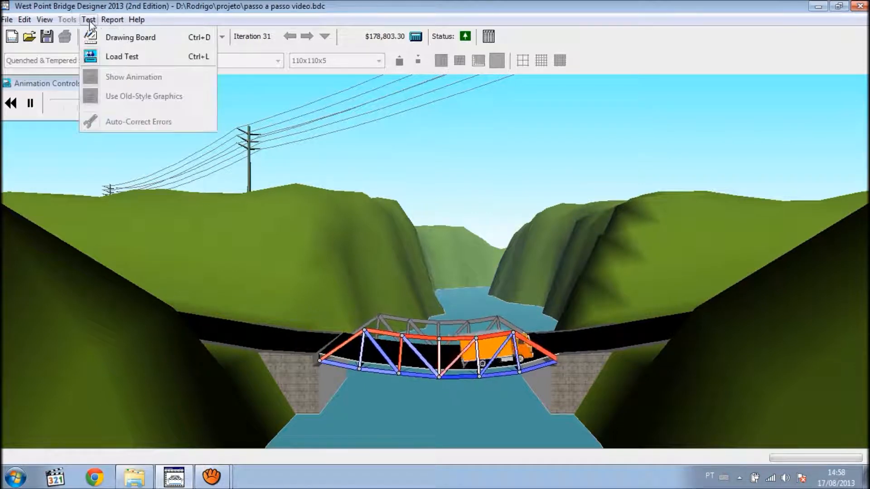
click(109, 38)
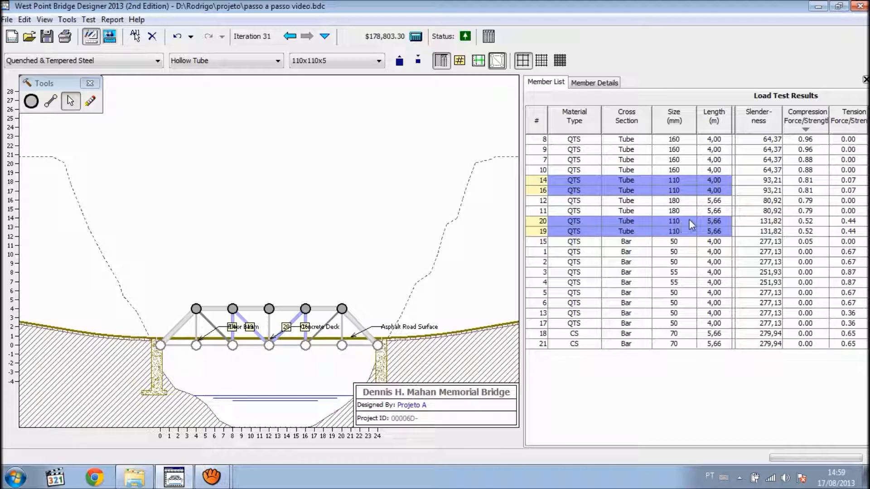
Try a 100x100x5 size on the inner diagonals, members 19 and 20, and restore them to 110x110x5.
click(663, 220)
click(656, 231)
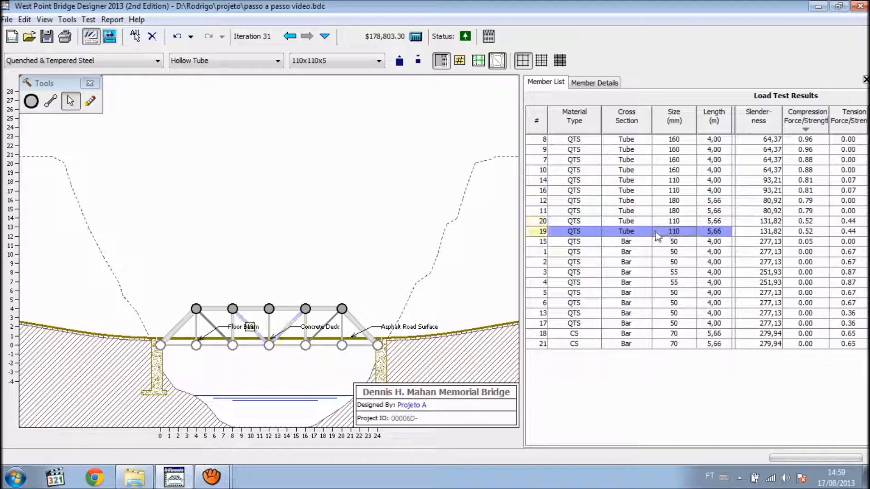
ctrl+click(657, 222)
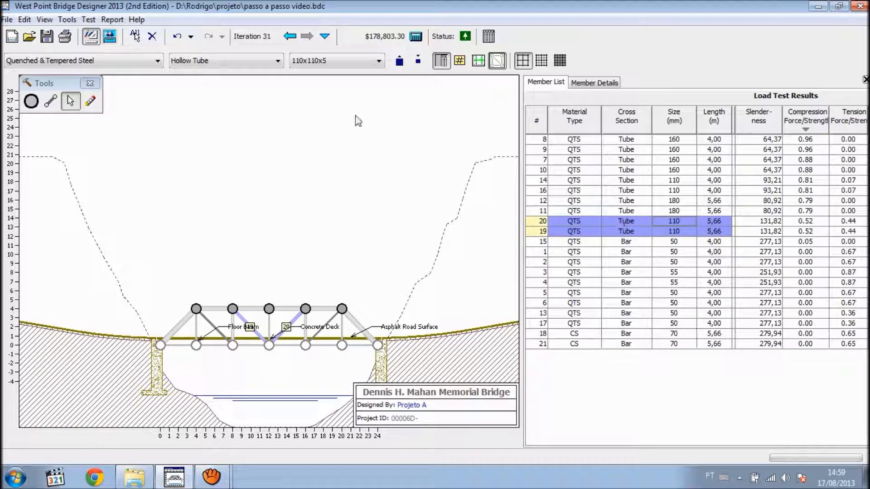
click(421, 61)
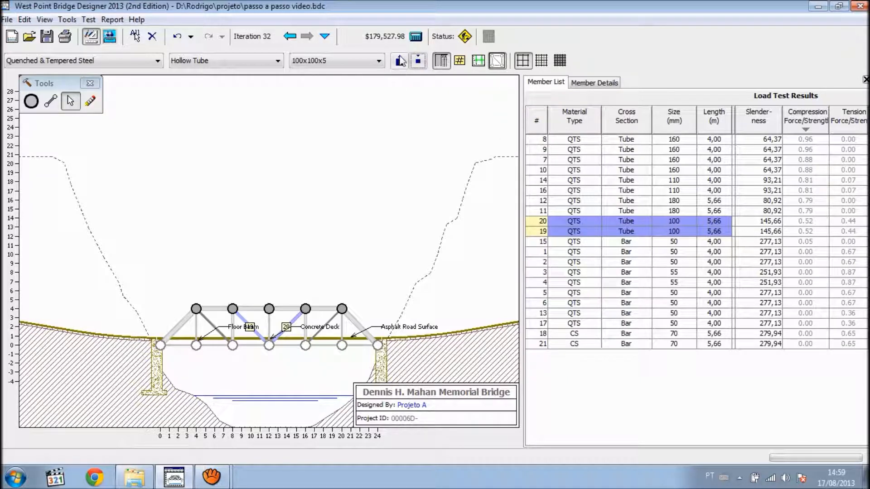
click(400, 63)
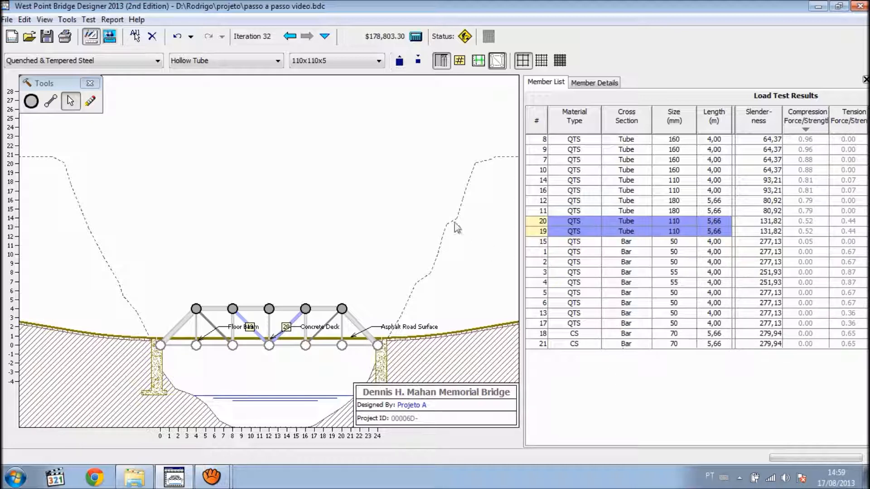
click(503, 209)
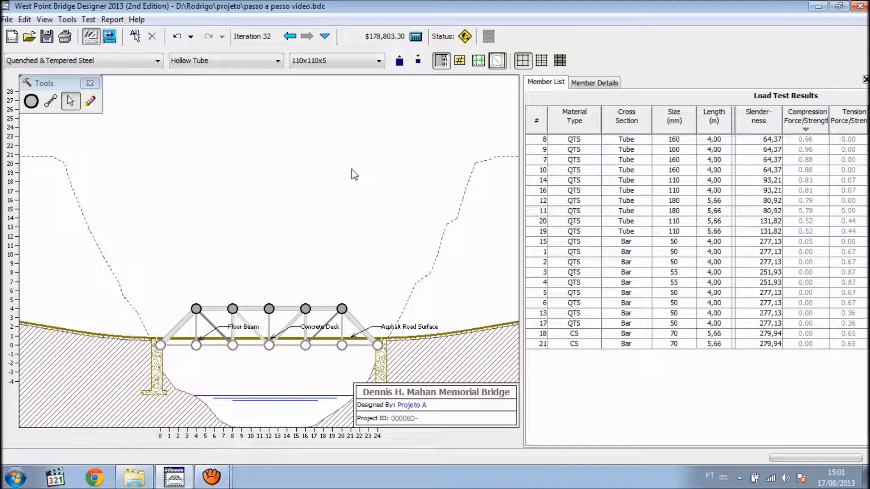
click(206, 483)
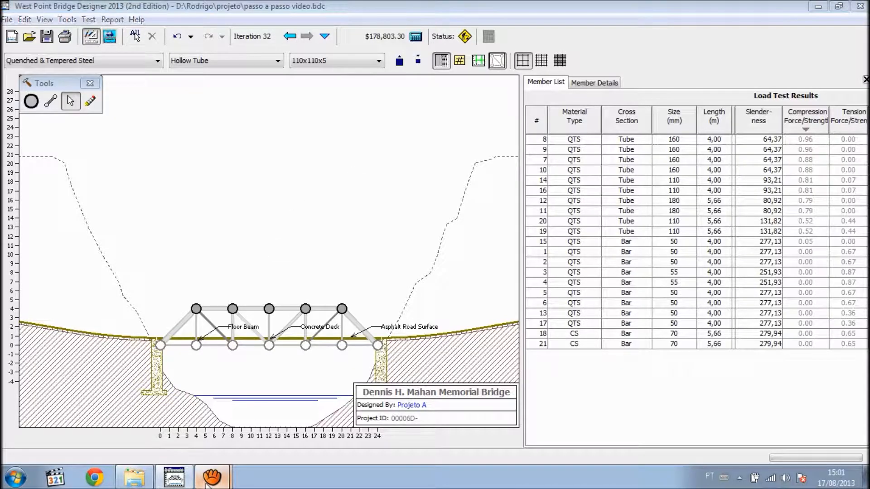